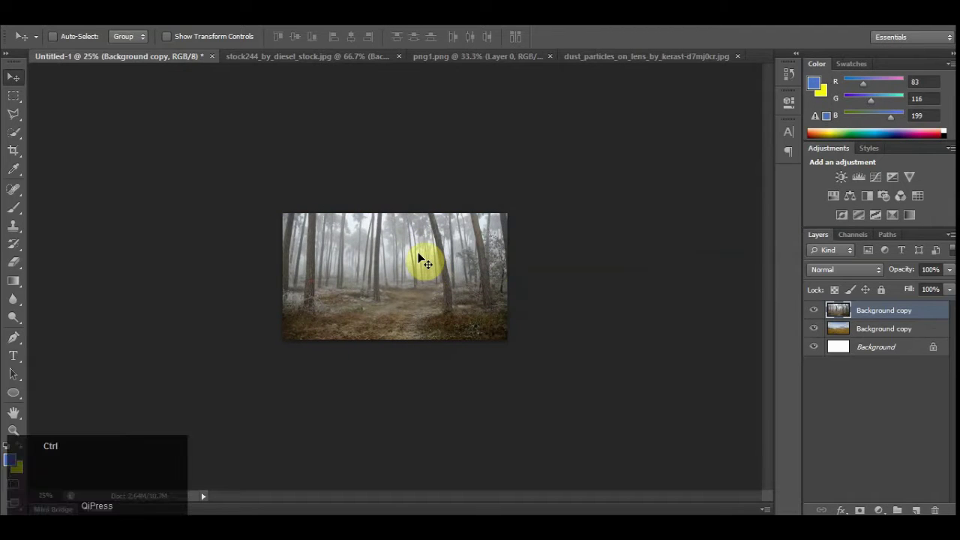
Scale the forest layer vertically to a height of 4.8 in so it matches the canvas.
key("ctrl+t")
mouse_move(394, 214)
left_mouse_down()
mouse_move(396, 188)
mouse_move(394, 214)
left_mouse_up()
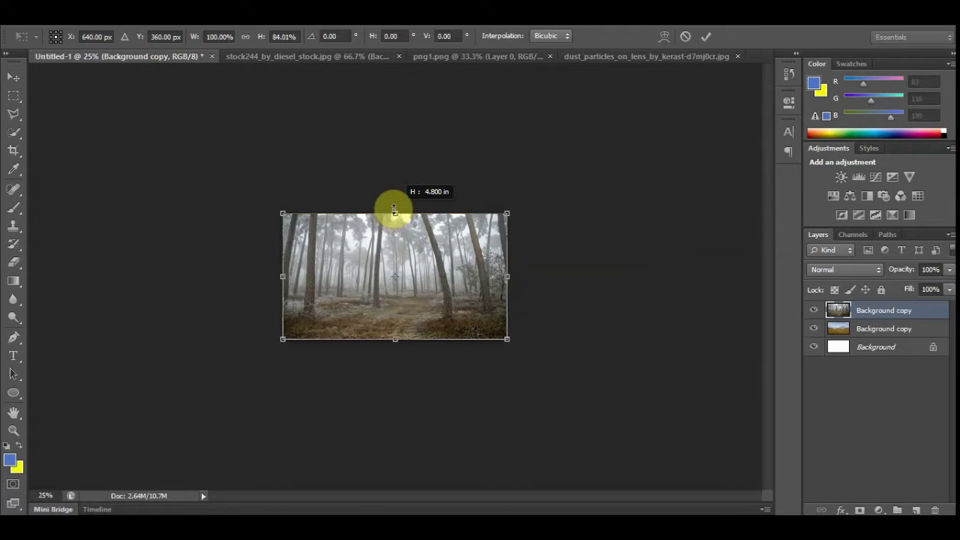
key("Return")
key("ctrl+plus")
key("ctrl+plus")
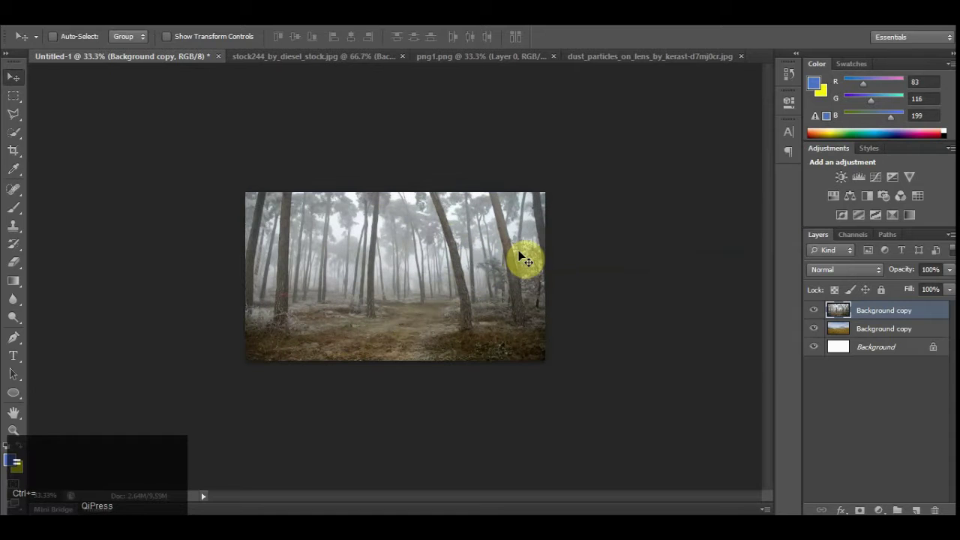
Move the forest layer beneath the grass field layer and make a rectangular selection of the canvas from its upper edge to just below the horizon.
left_click(883, 314)
left_click_drag(883, 313, 880, 338)
left_click(14, 96)
left_click_drag(161, 147, 757, 319)
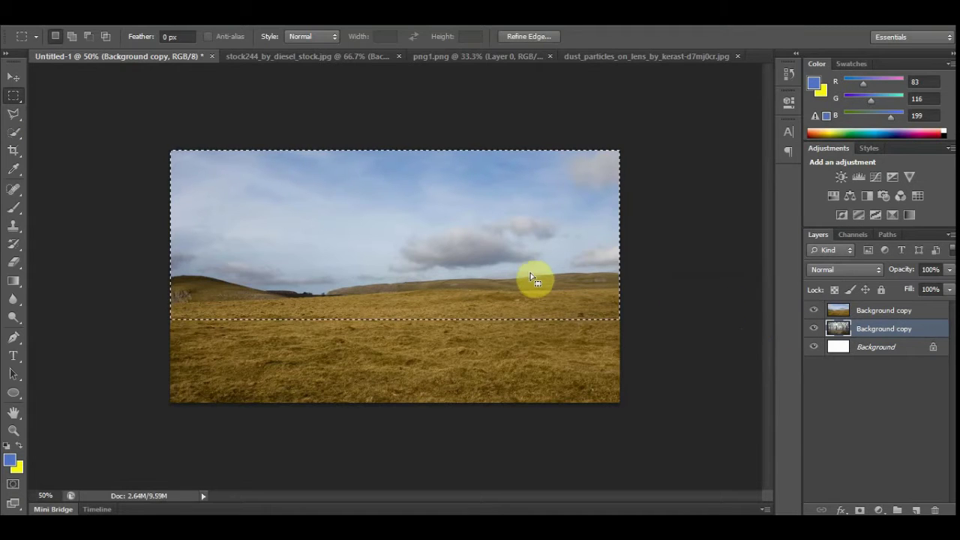
key("Delete")
left_click(882, 311)
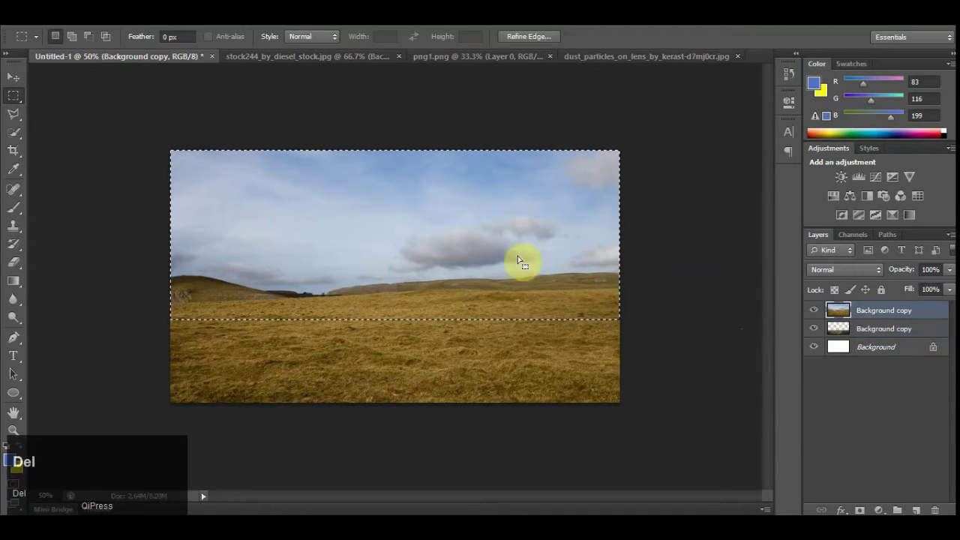
key("Delete")
key("ctrl+alt+z")
key("ctrl+alt+z")
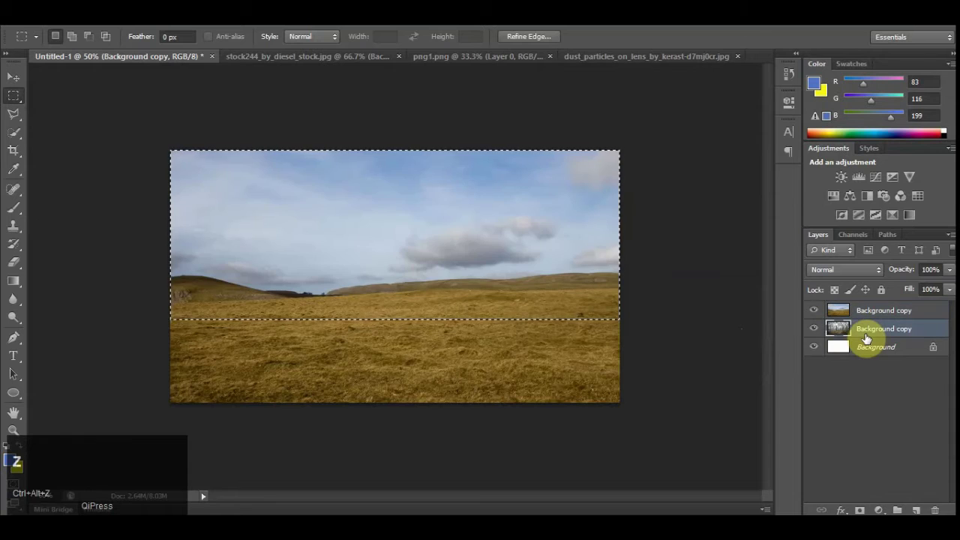
Clear the selected area from the grass field layer, deselect, and lower that layer's opacity to 54%.
left_click(887, 311)
key("Delete")
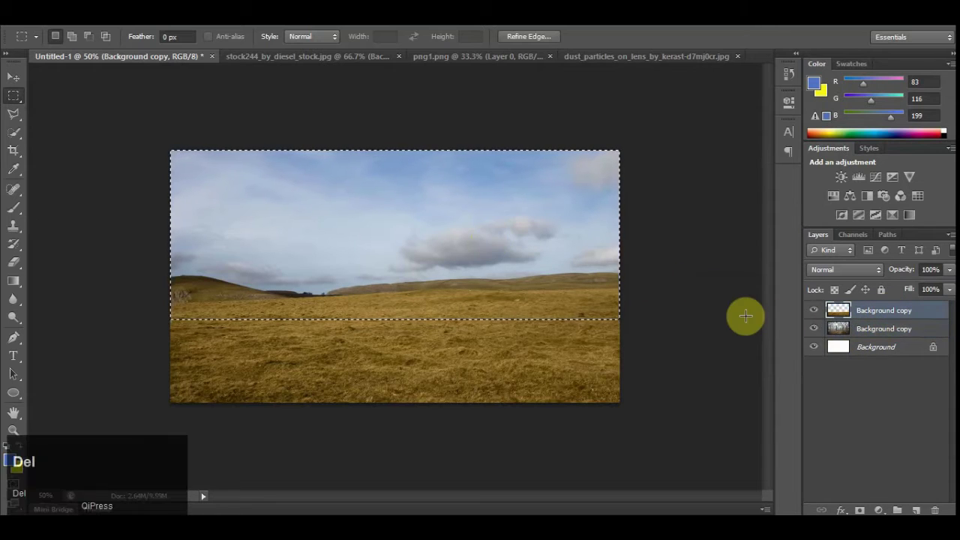
key("ctrl+d")
left_click(950, 270)
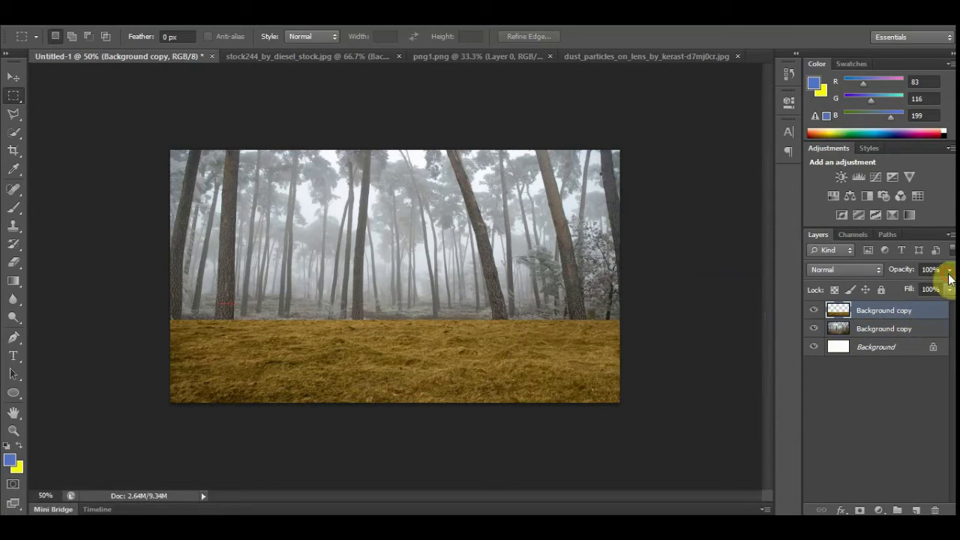
left_click_drag(947, 284, 913, 284)
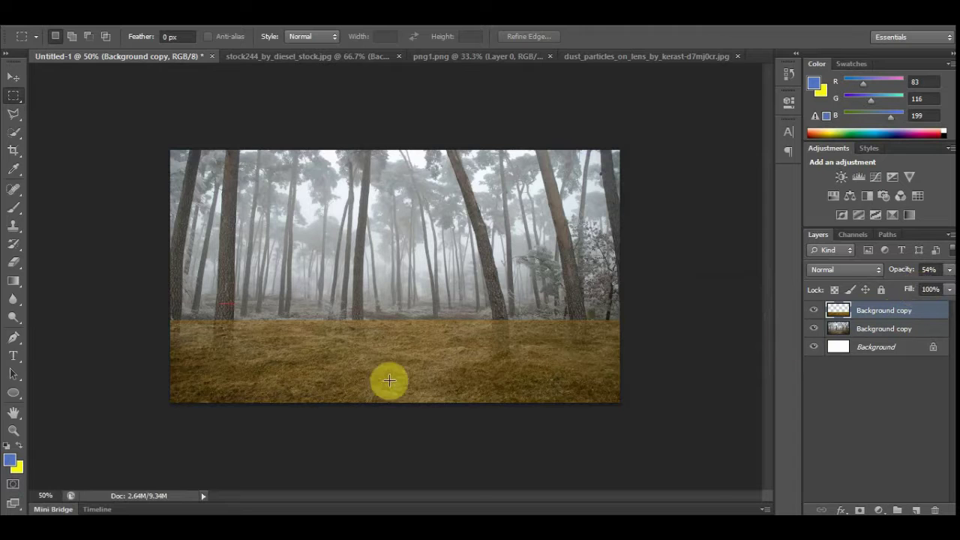
key("v")
mouse_move(407, 371)
left_mouse_down()
mouse_move(407, 397)
mouse_move(406, 366)
left_mouse_up()
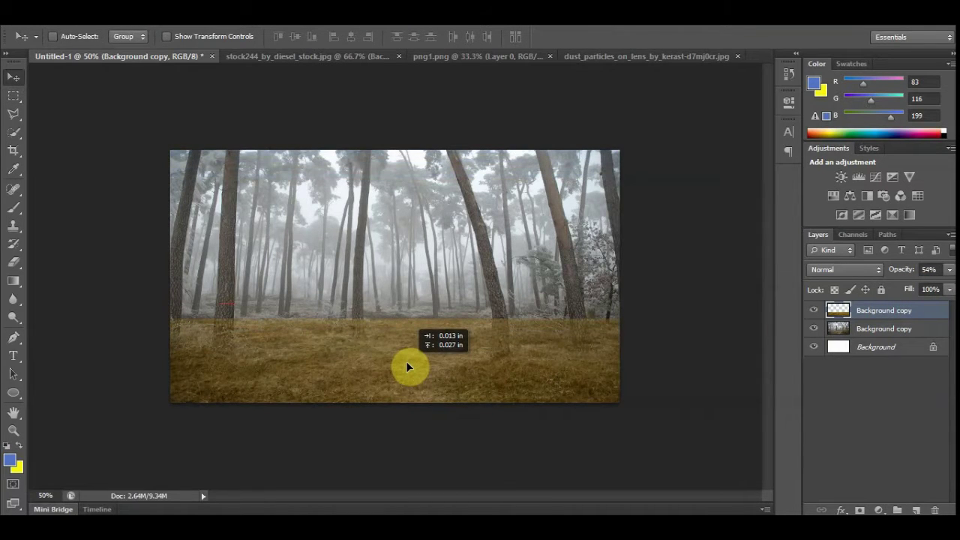
key("ctrl+z")
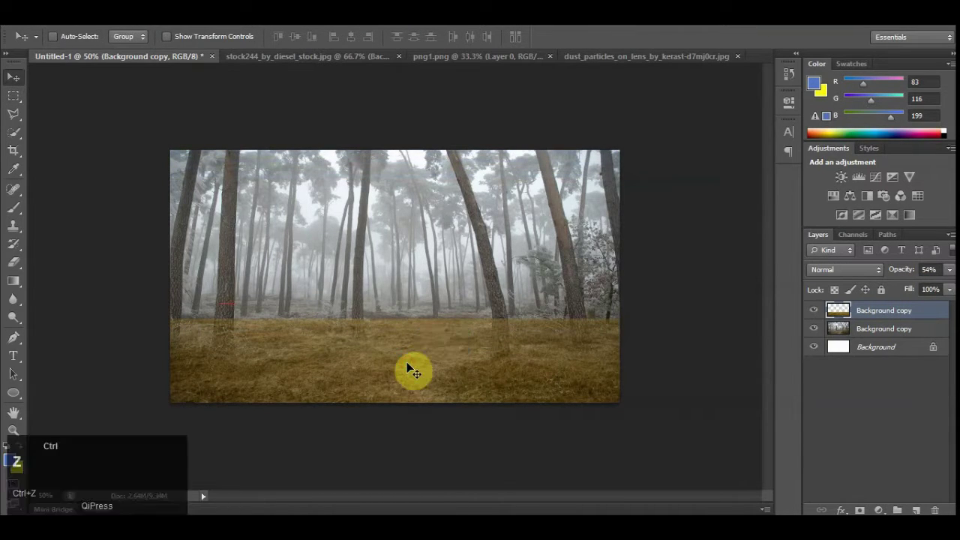
Delete a strip along the grass layer's upper edge and soften the new edge with a 93 px eraser at 53% opacity.
left_click(14, 96)
left_click_drag(165, 280, 670, 345)
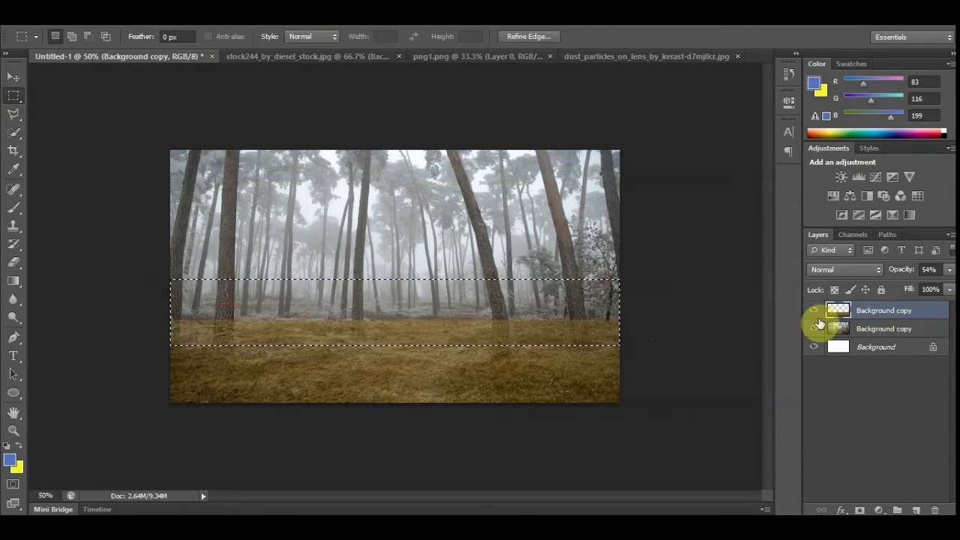
key("Delete")
left_click(14, 262)
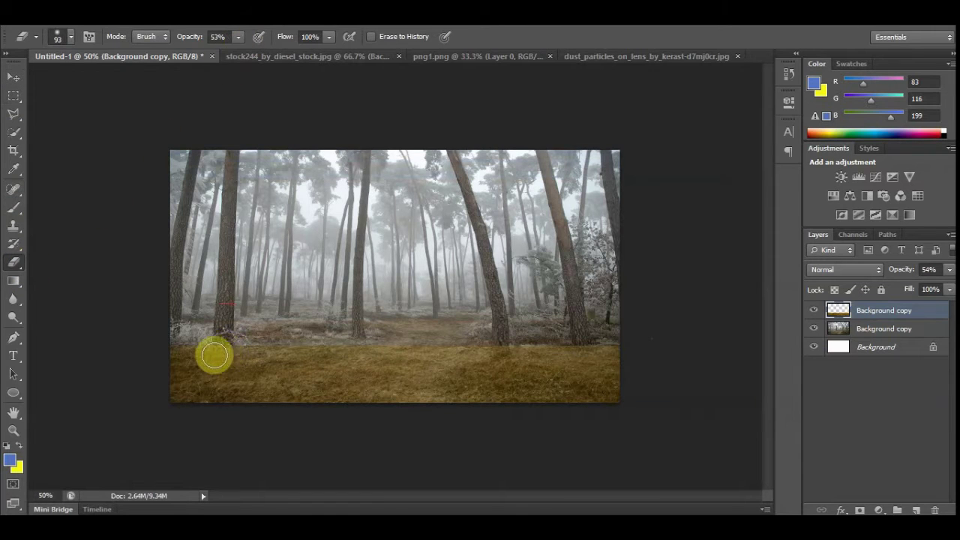
mouse_move(213, 356)
left_mouse_down()
mouse_move(170, 347)
mouse_move(225, 350)
mouse_move(211, 356)
mouse_move(326, 337)
mouse_move(303, 339)
mouse_move(605, 332)
left_mouse_up()
Set the grass layer's opacity to 100% and erase further along its upper edge to blend it with the forest floor.
left_click(928, 270)
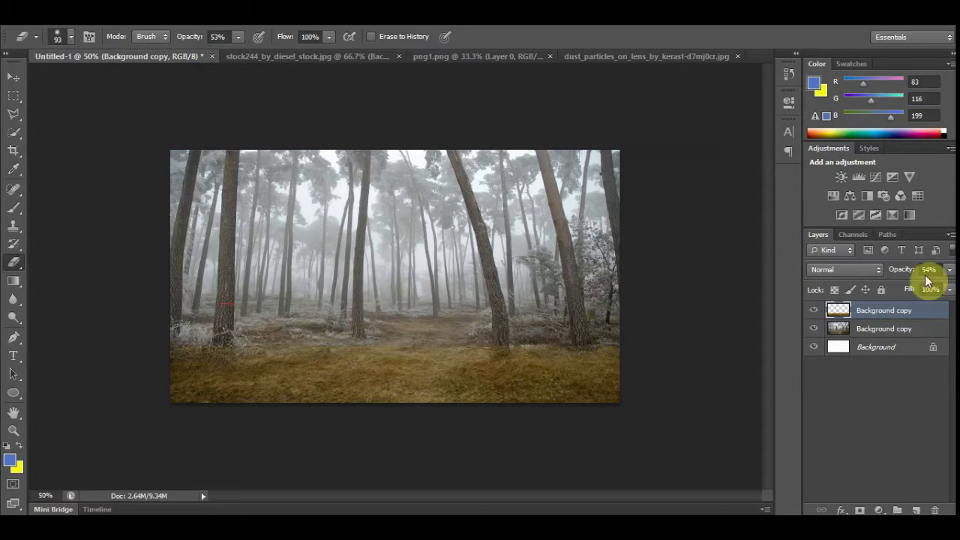
type("100")
key("Return")
mouse_move(223, 346)
left_mouse_down()
mouse_move(179, 344)
mouse_move(343, 329)
mouse_move(383, 331)
mouse_move(287, 342)
mouse_move(432, 340)
mouse_move(427, 333)
mouse_move(401, 338)
mouse_move(626, 343)
mouse_move(894, 313)
left_mouse_up()
Add a Hue/Saturation adjustment clipped to the grass layer with Saturation at -52.
left_click(882, 510)
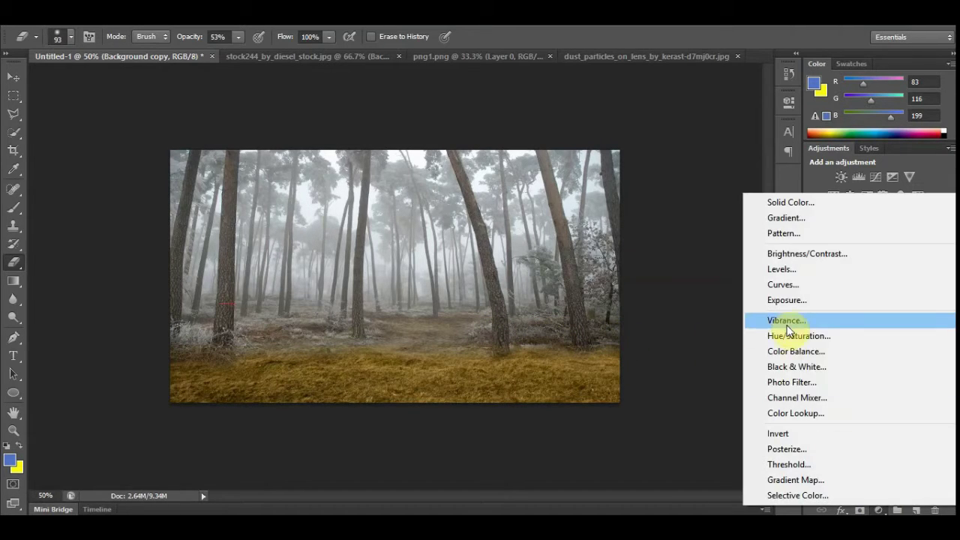
left_click(791, 336)
left_click(670, 331)
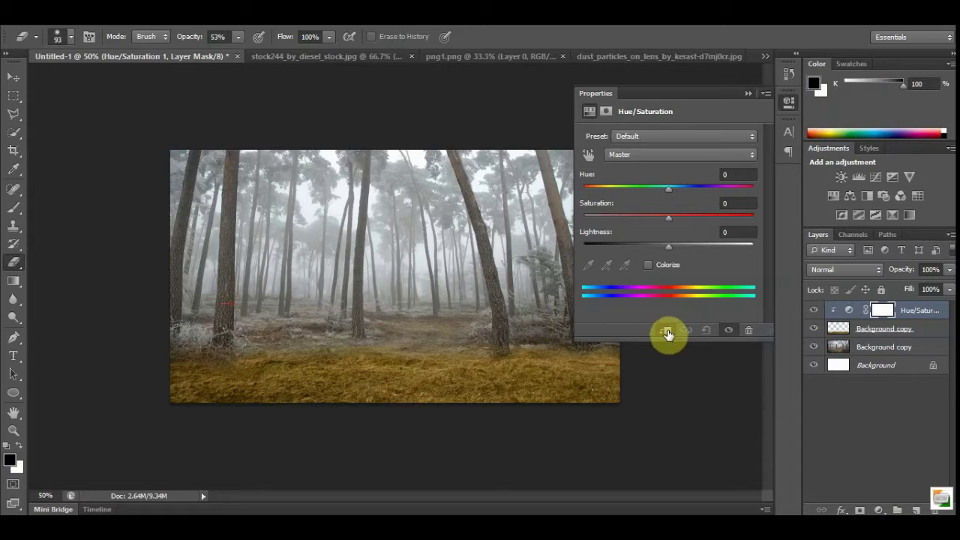
left_click_drag(668, 217, 623, 223)
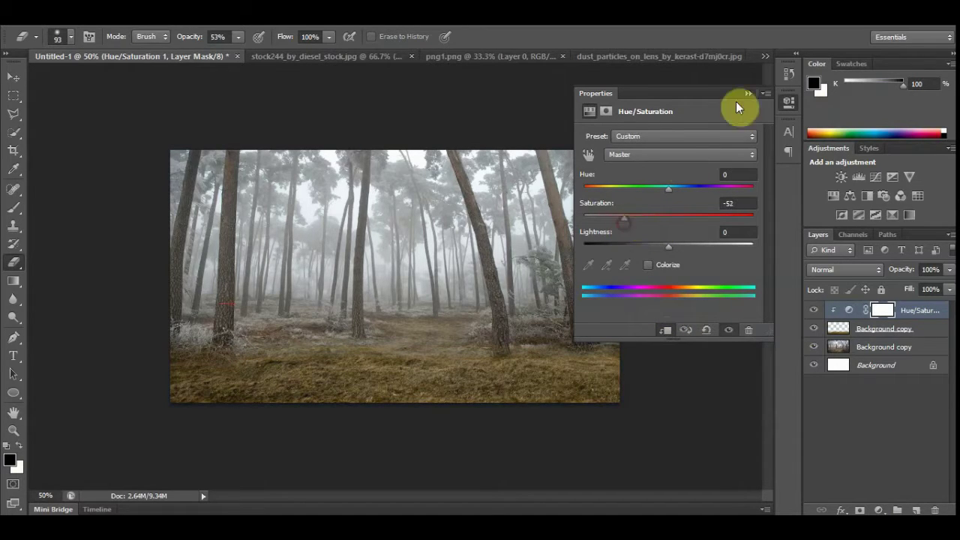
left_click(748, 93)
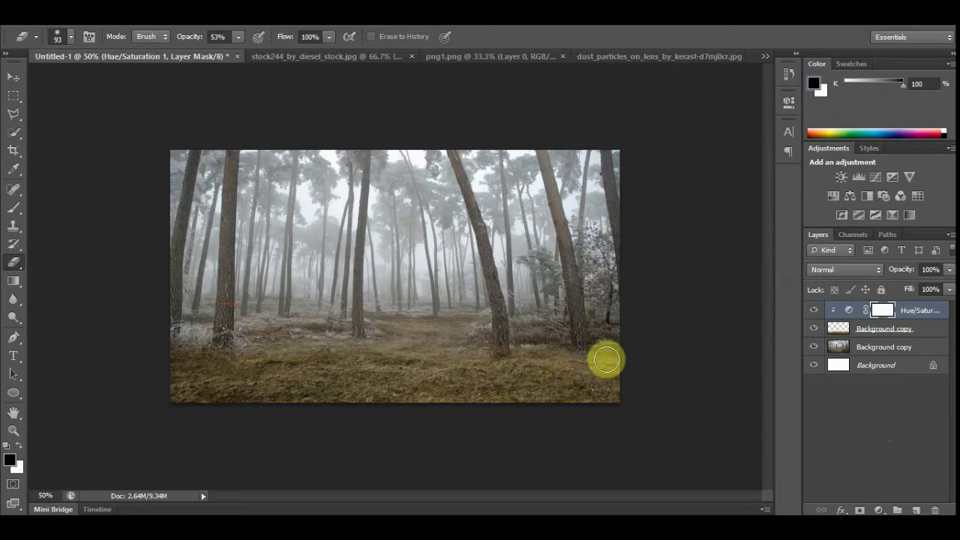
Add a Curves adjustment that darkens the scene by lowering the white point and shifting the black point inward.
left_click(881, 512)
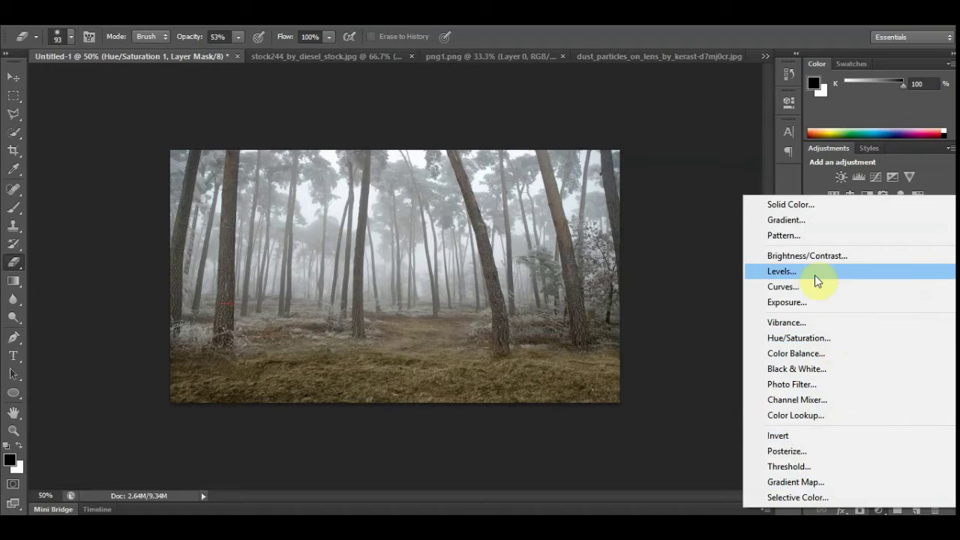
left_click(783, 286)
left_click_drag(749, 171, 755, 211)
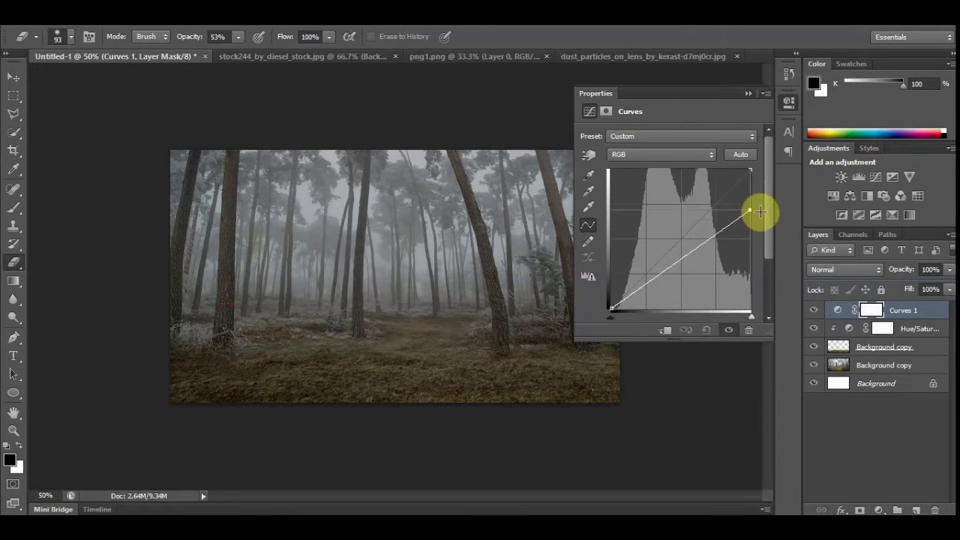
left_click_drag(610, 306, 630, 314)
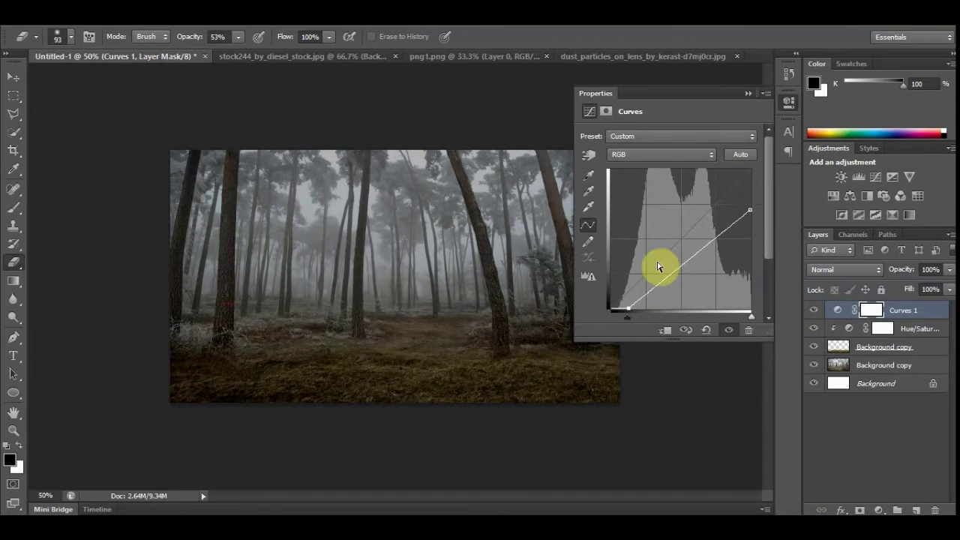
left_click(749, 94)
Add a Gradient Map adjustment above the Curves layer and choose the Black, White preset for its gradient.
left_click(879, 510)
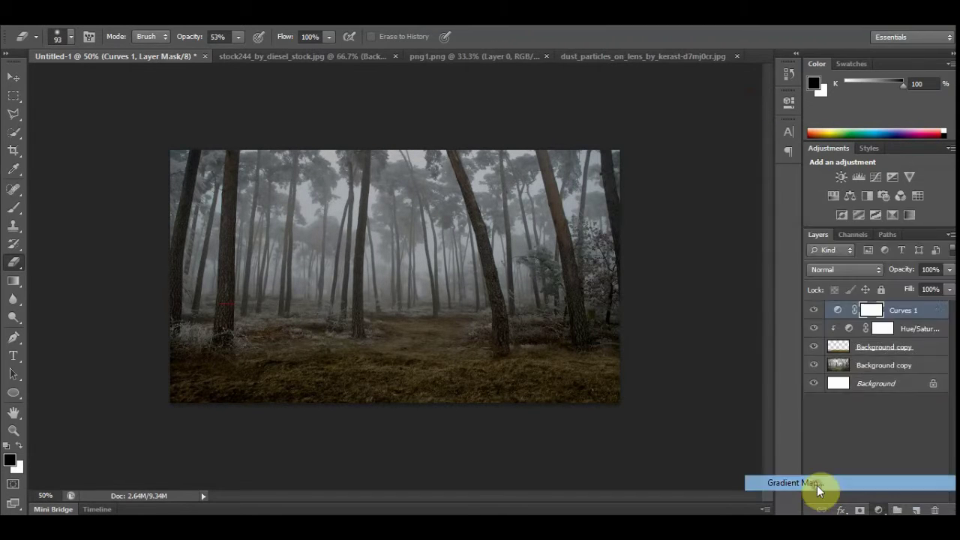
left_click(803, 484)
left_click(751, 139)
left_click(537, 111)
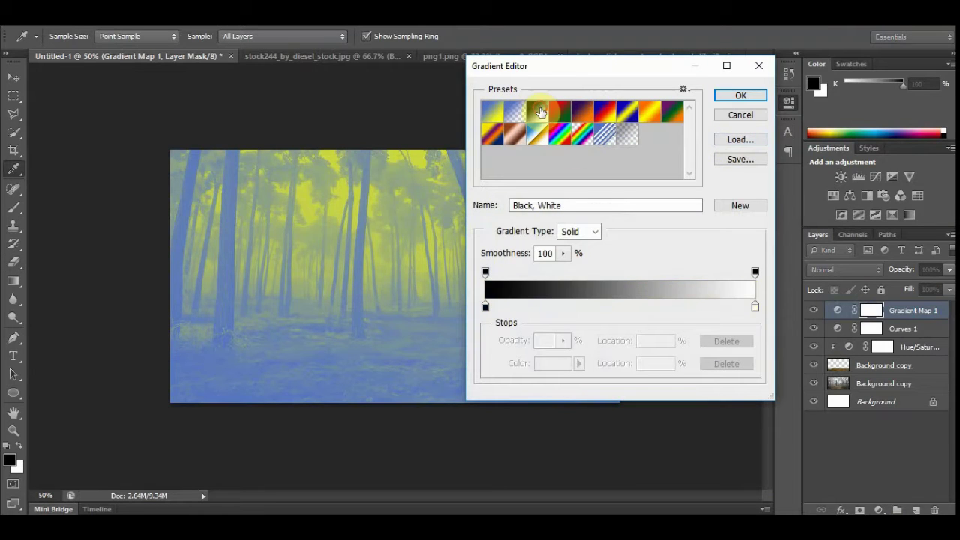
Change the gradient's white stop to blue 323bfa and apply the gradient.
double_click(755, 308)
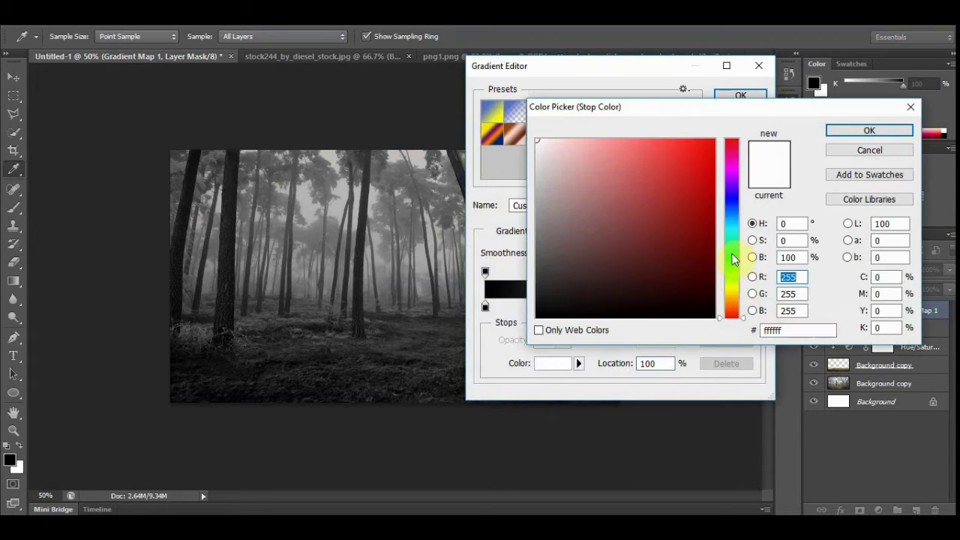
left_click(735, 200)
left_click_drag(703, 214, 680, 159)
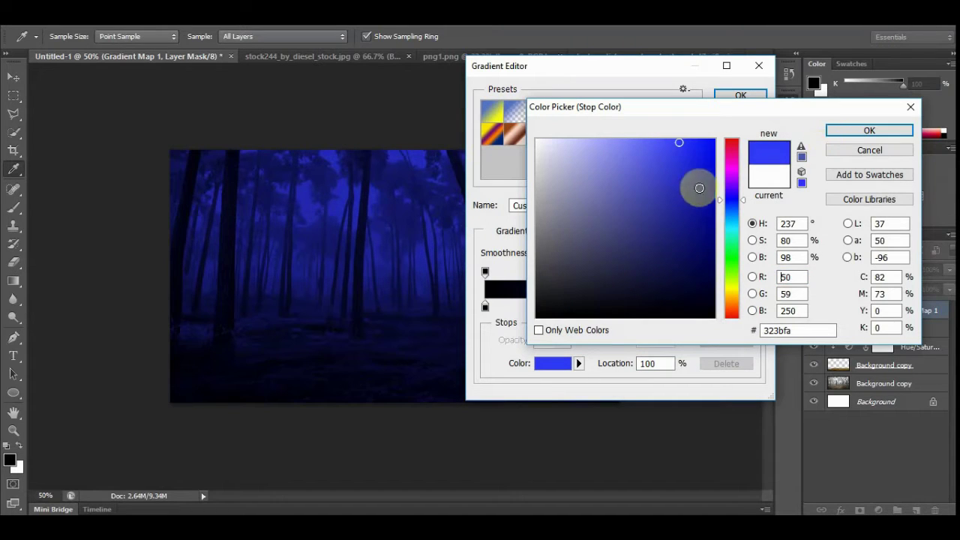
left_click(870, 131)
left_click(741, 95)
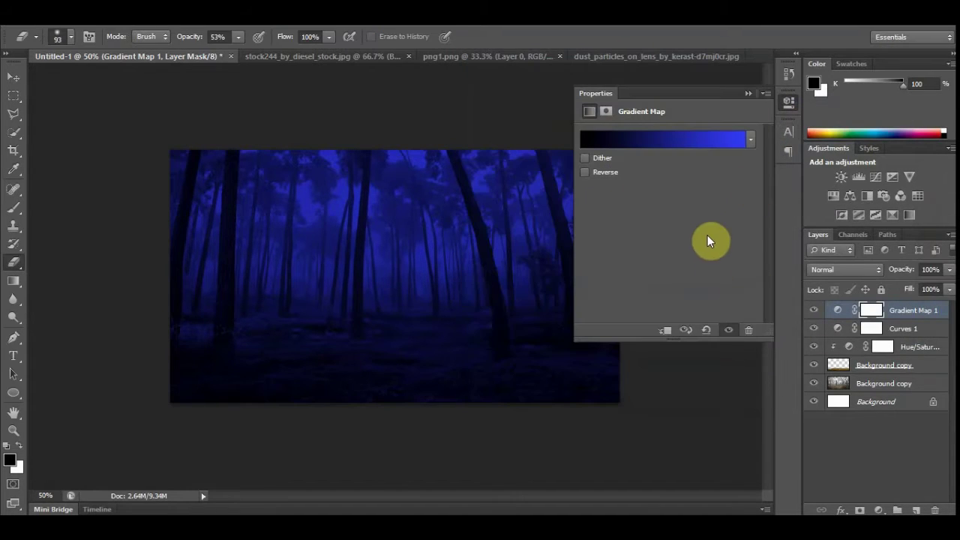
left_click(747, 94)
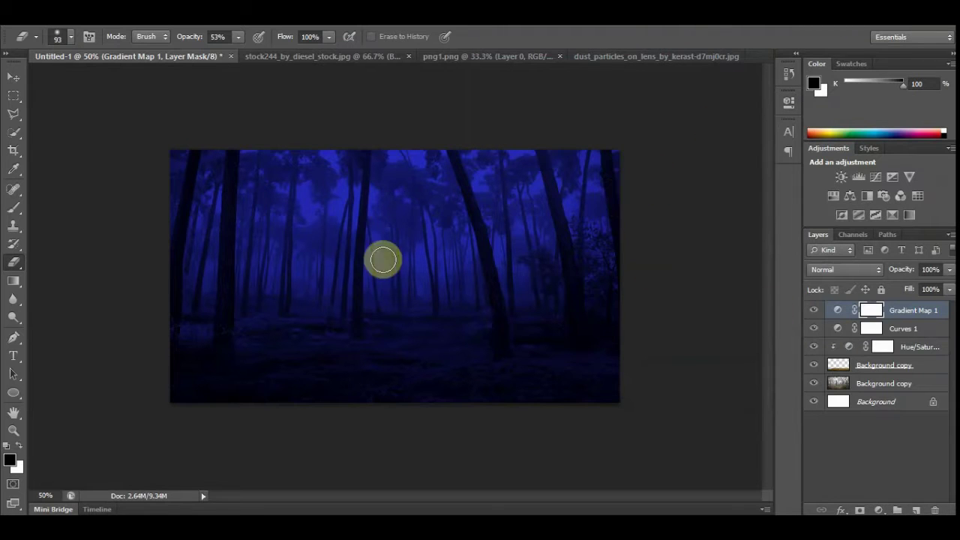
Brighten the scene slightly by raising the white point of the Curves 1 adjustment.
double_click(835, 331)
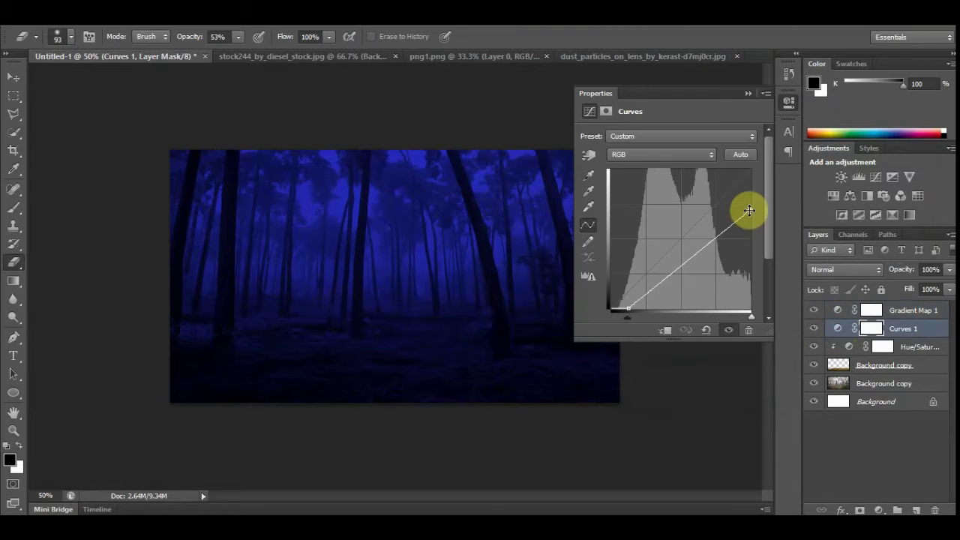
left_click_drag(751, 170, 751, 186)
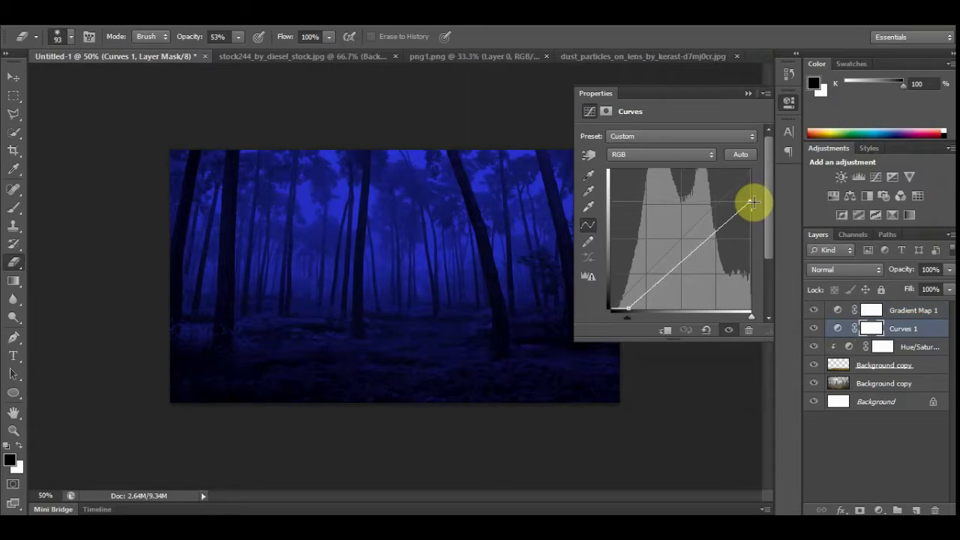
left_click(748, 93)
Add a new layer above the gradient map, sample the blue mist between the trees as foreground colour, and set the layer to Screen.
left_click(902, 312)
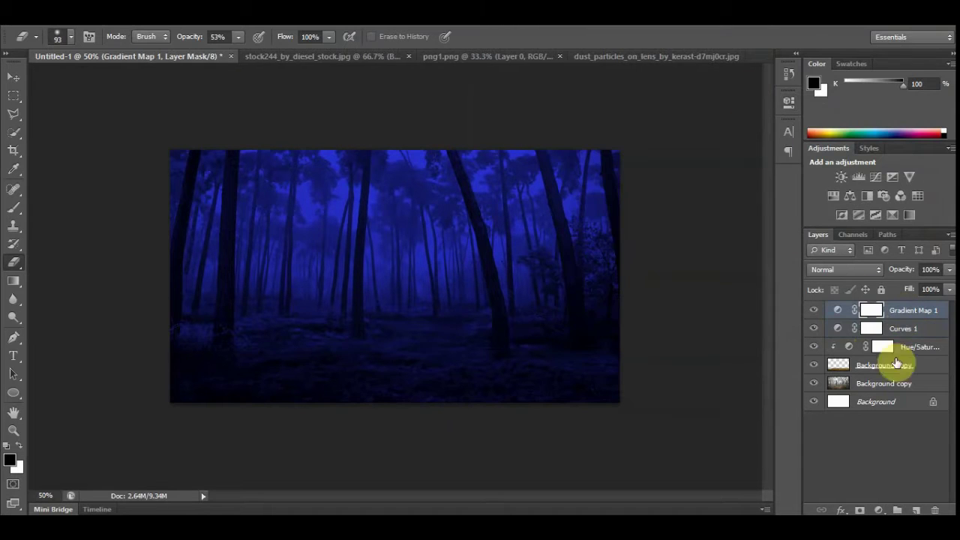
left_click(916, 511)
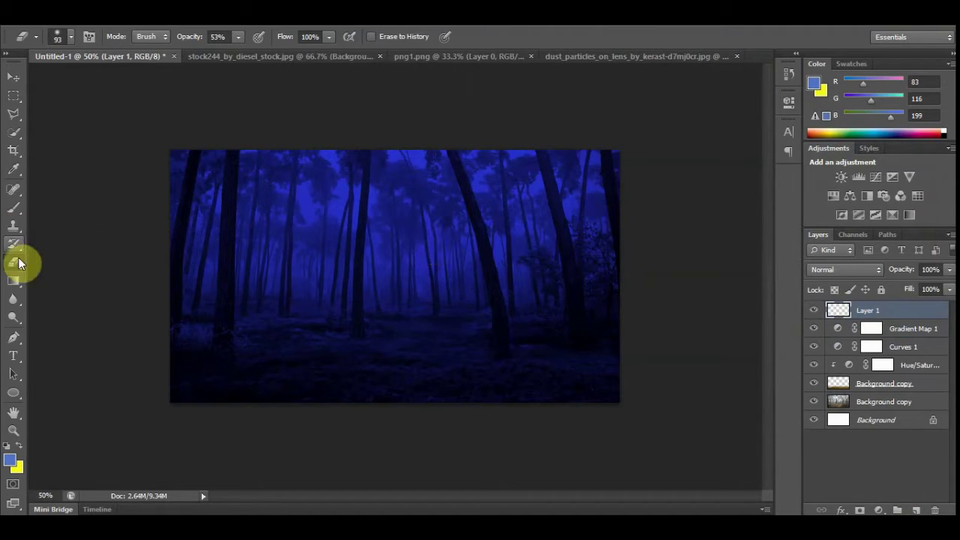
left_click(14, 170)
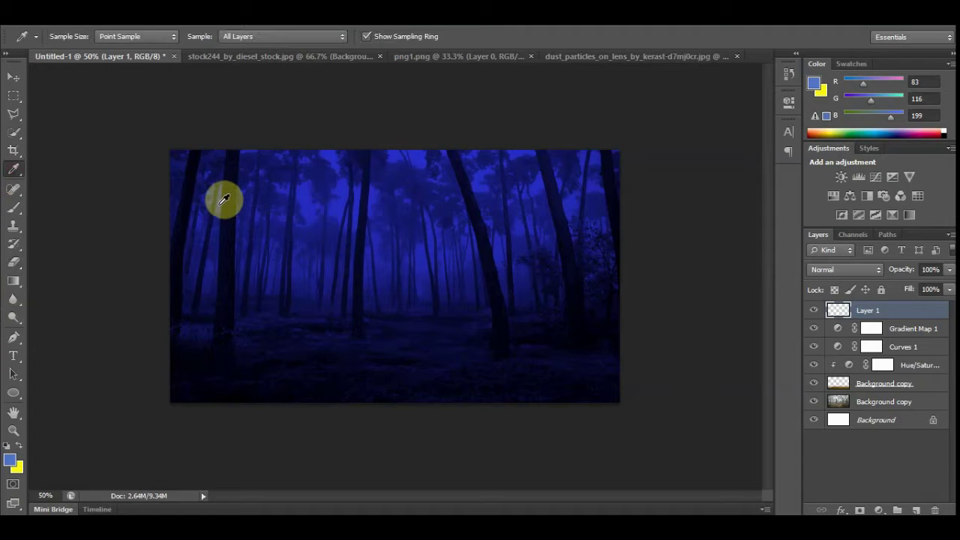
left_click(224, 200)
left_click(863, 270)
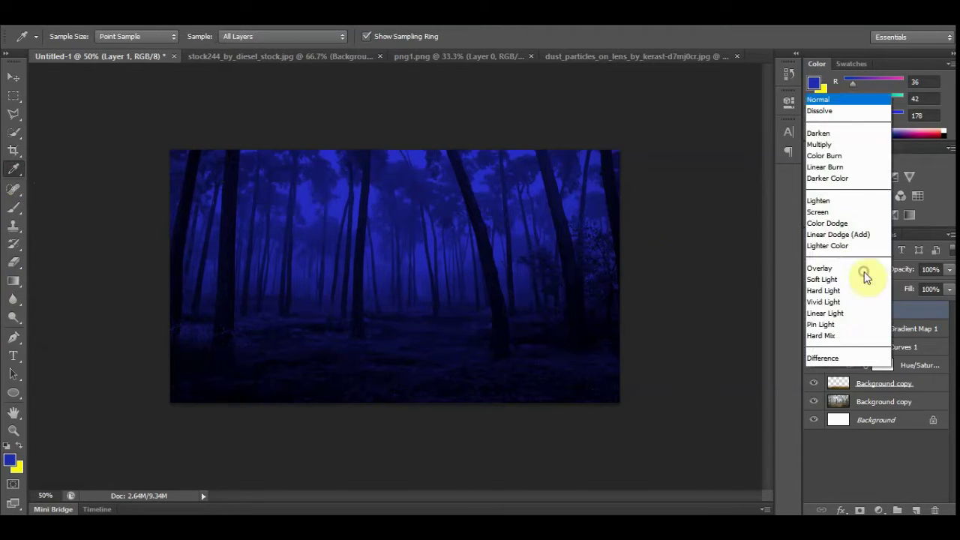
left_click(848, 126)
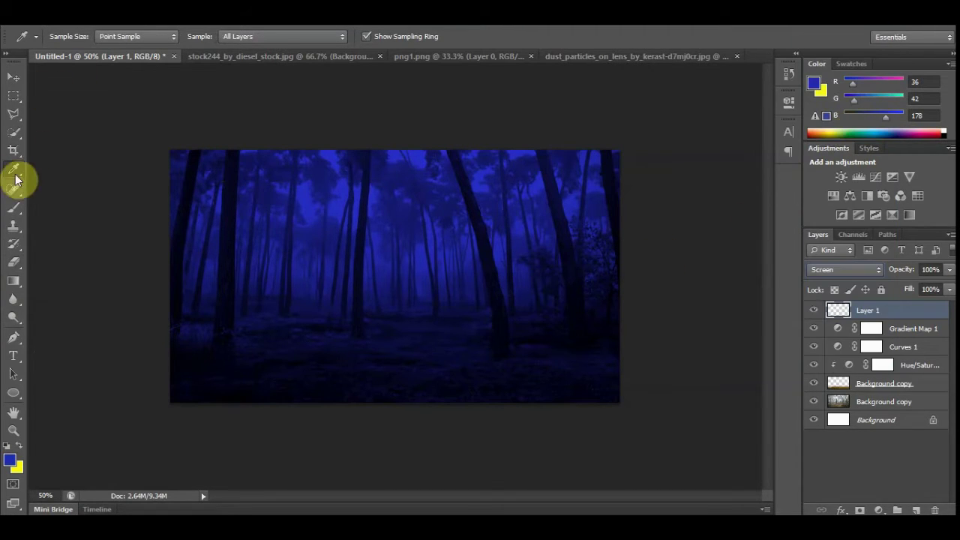
Paint a blue glow between the central trees on the Screen layer with a soft 401 px brush at 0% hardness.
left_click(13, 207)
left_click(70, 37)
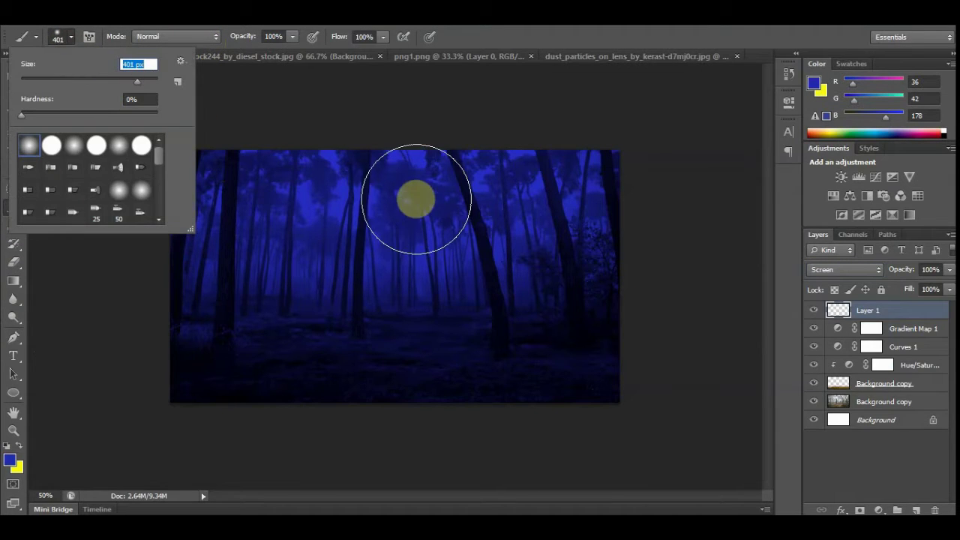
left_click(414, 195)
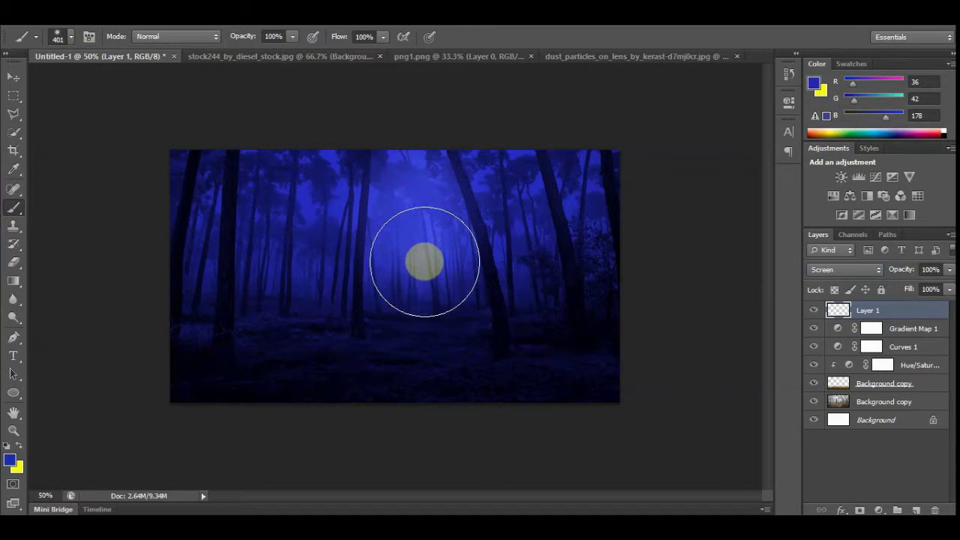
Undo the last glow stroke and repaint the soft blue glow over the central and left treetops.
key("ctrl+z")
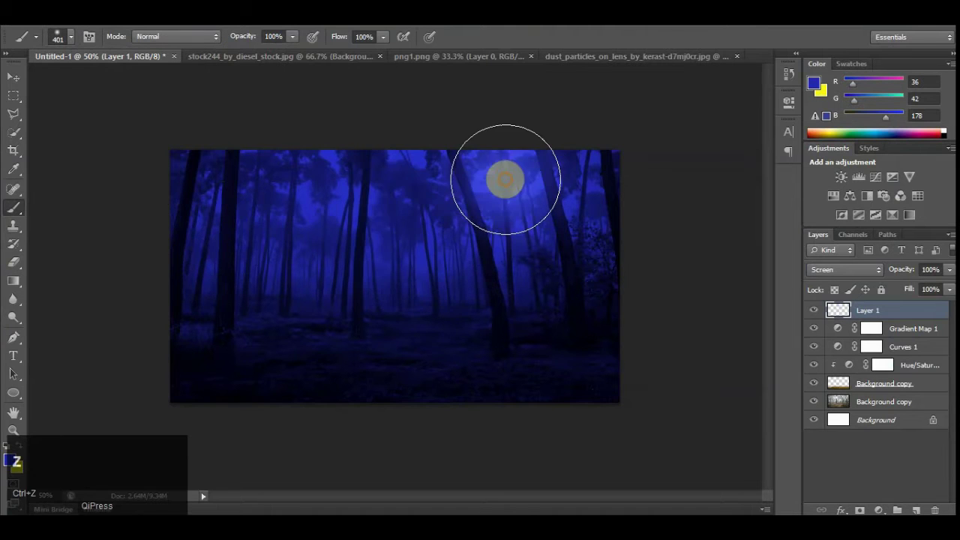
left_click(411, 208)
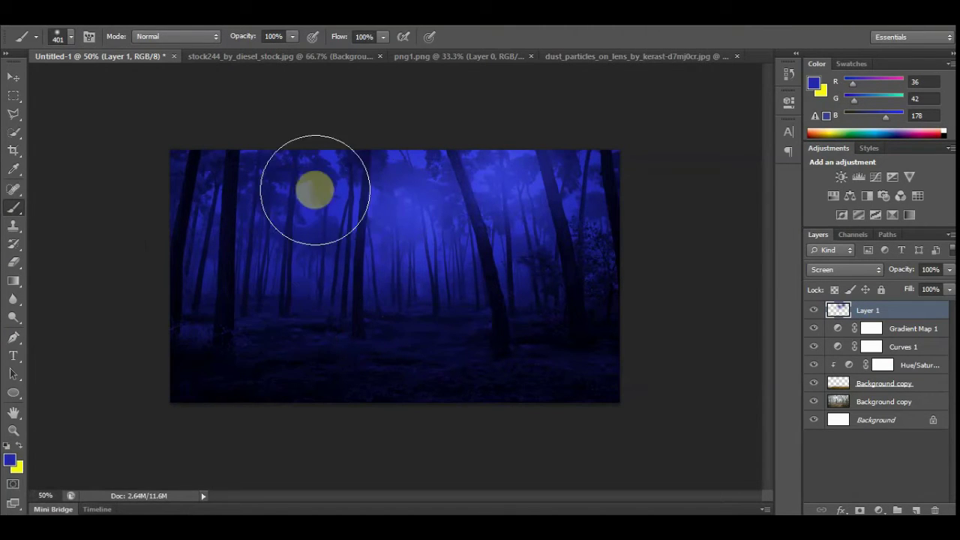
left_click_drag(313, 187, 273, 171)
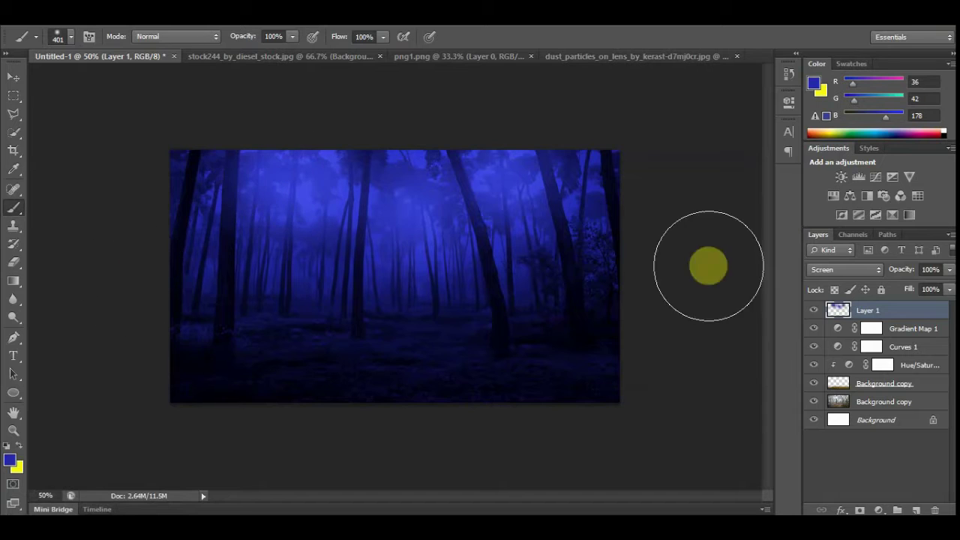
Lower the glow layer's opacity to 74% and paint more blue glow between the left trees.
left_click(950, 270)
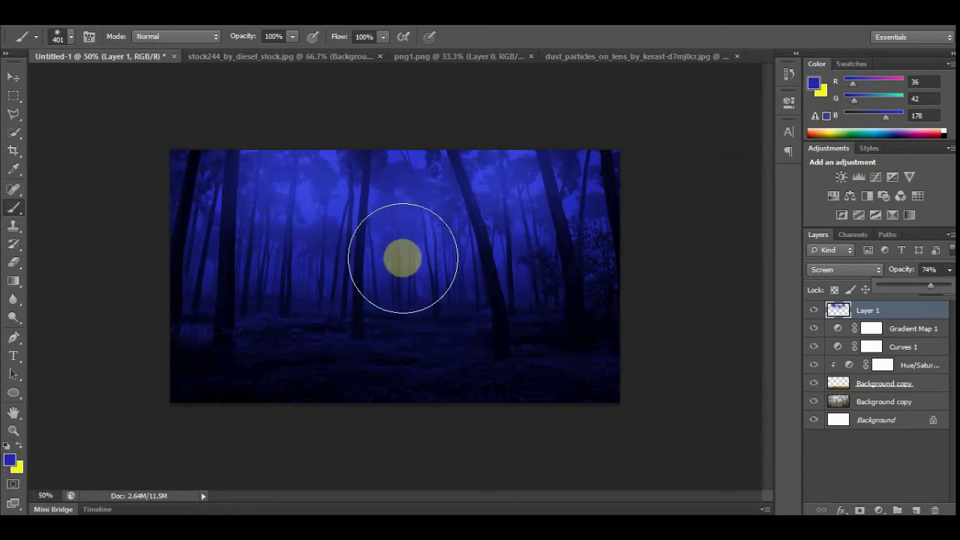
left_click(279, 272)
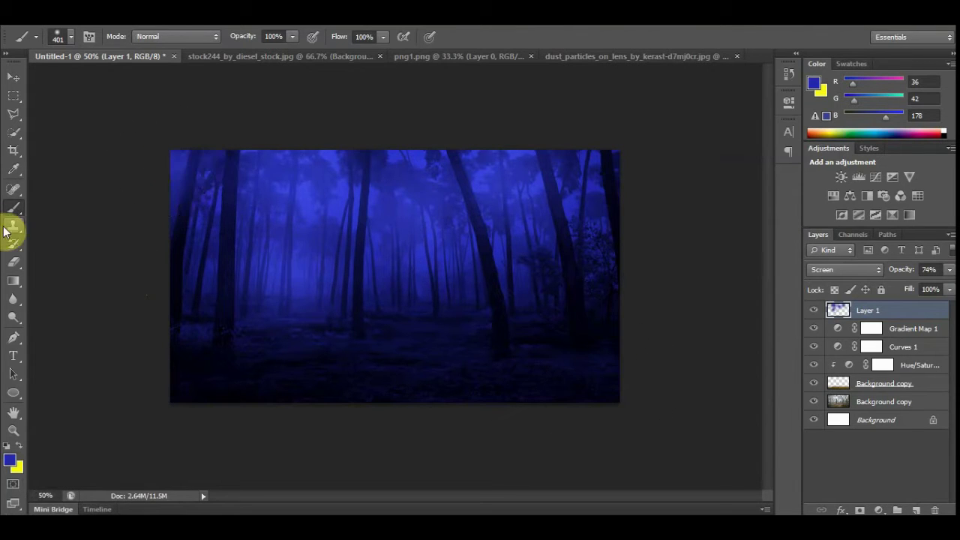
key("ctrl+minus")
key("ctrl+minus")
key("ctrl+equal")
key("ctrl+equal")
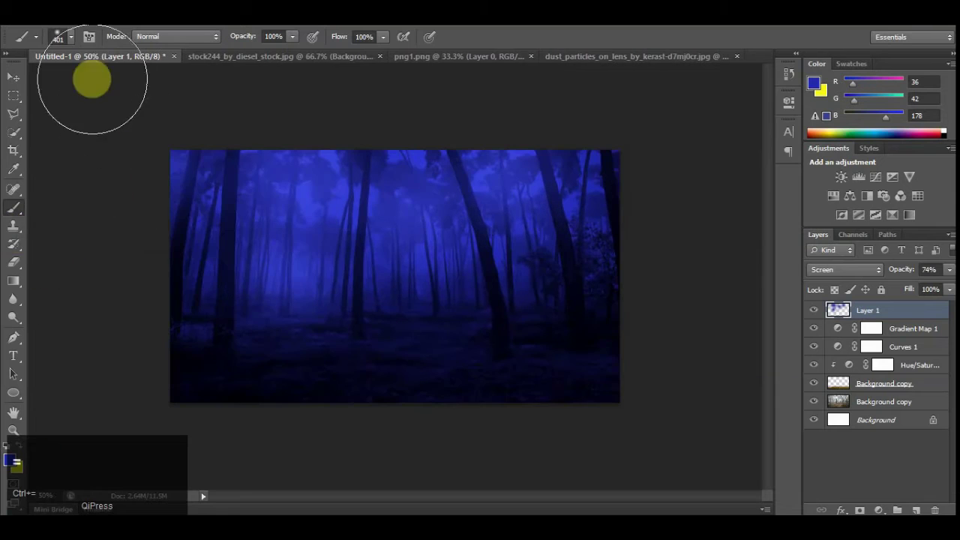
Reduce the soft brush to 199 px and paint blue glow around the bushes between the right trees.
left_click(71, 36)
left_click(109, 81)
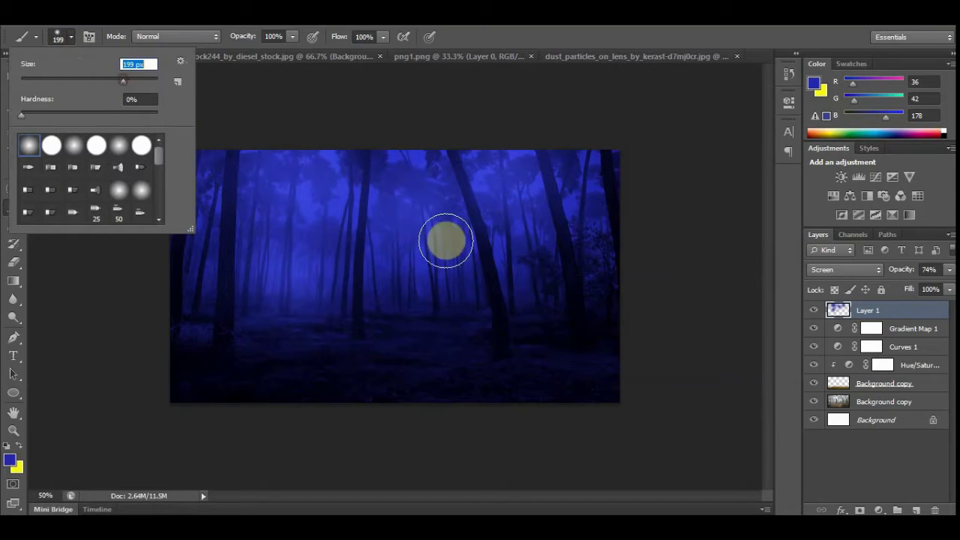
left_click(525, 257)
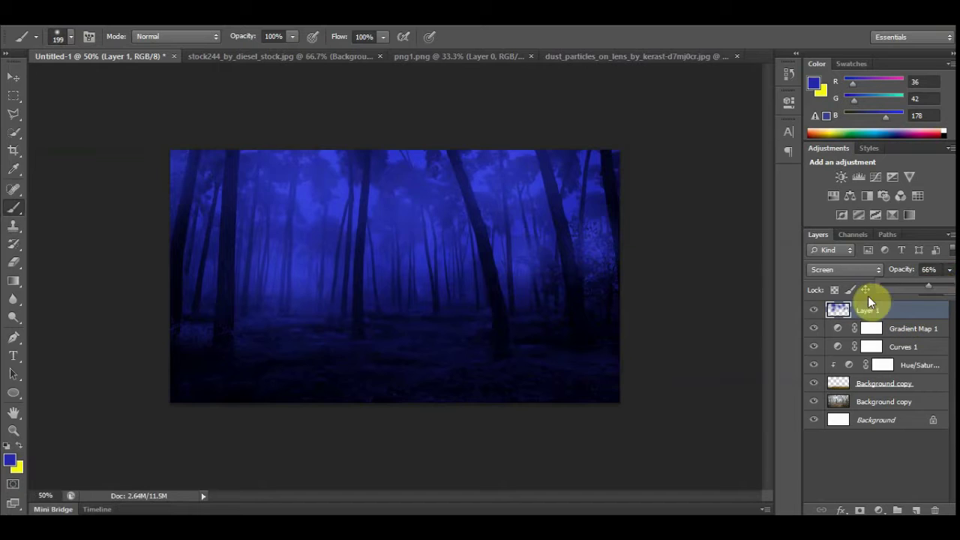
Compare the scene with and without the glow layer and reduce its opacity to 57%.
left_click(815, 311)
left_click(815, 312)
left_click(950, 269)
Group all layers above the locked Background layer and name the group "background".
left_click(874, 403, "shift")
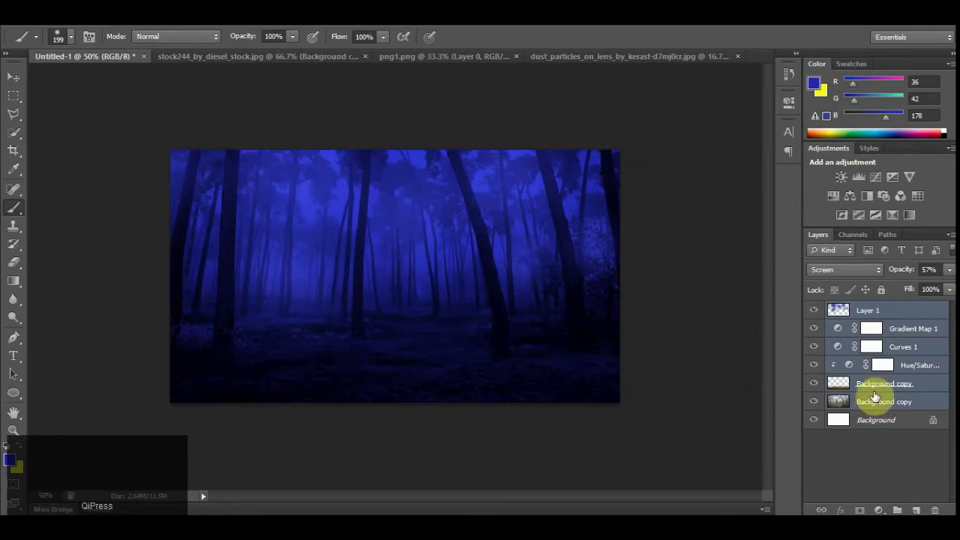
key("ctrl+g")
type("bac")
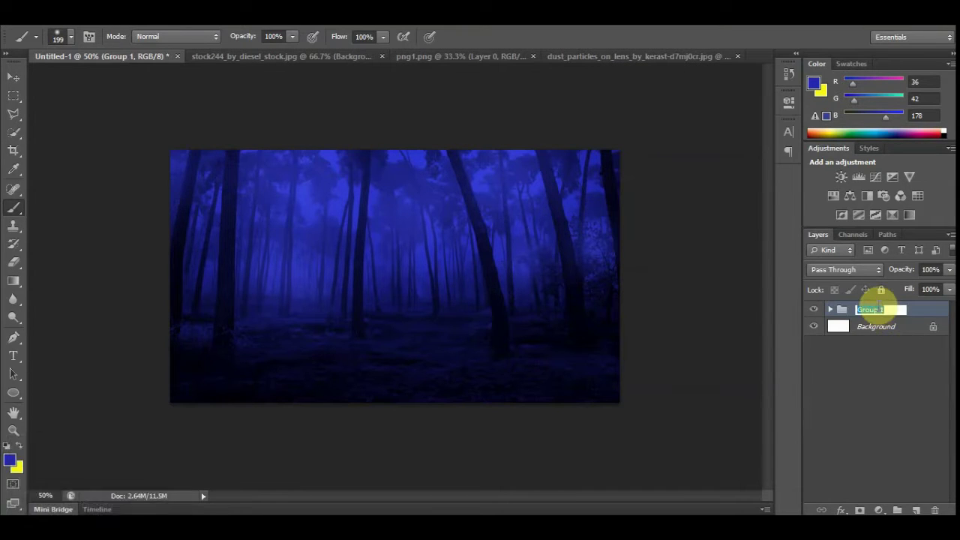
type("kground")
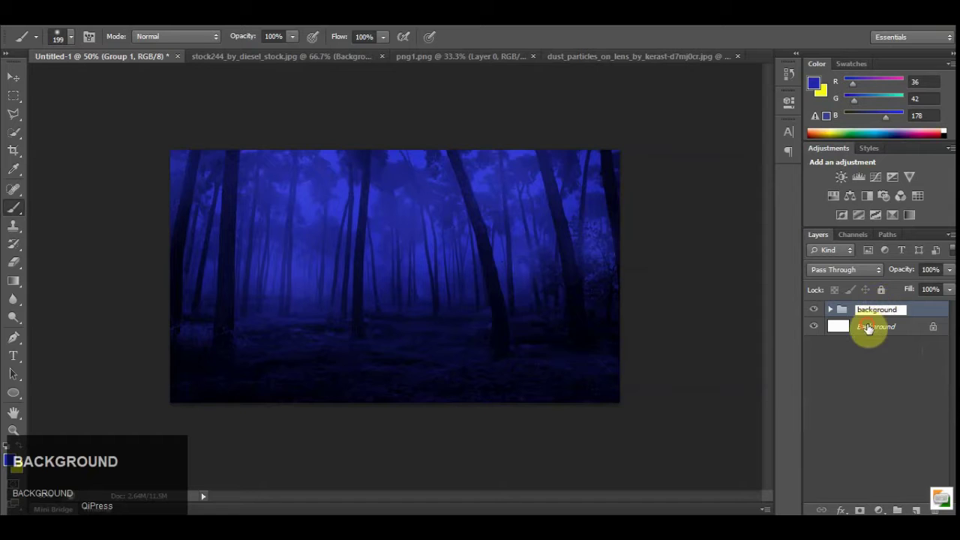
key("Return")
Close the stock244_by_diesel_stock.jpg image and bring up the png1.png motorcyclist cutout.
left_click(266, 57)
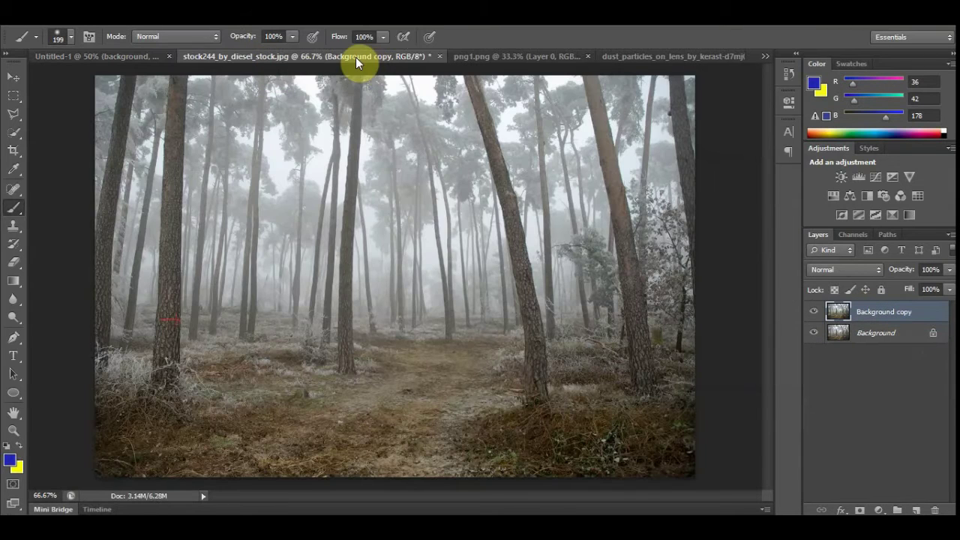
left_click(59, 36)
left_click(240, 66)
left_click_drag(266, 57, 735, 112)
left_click(735, 100)
left_click(274, 56)
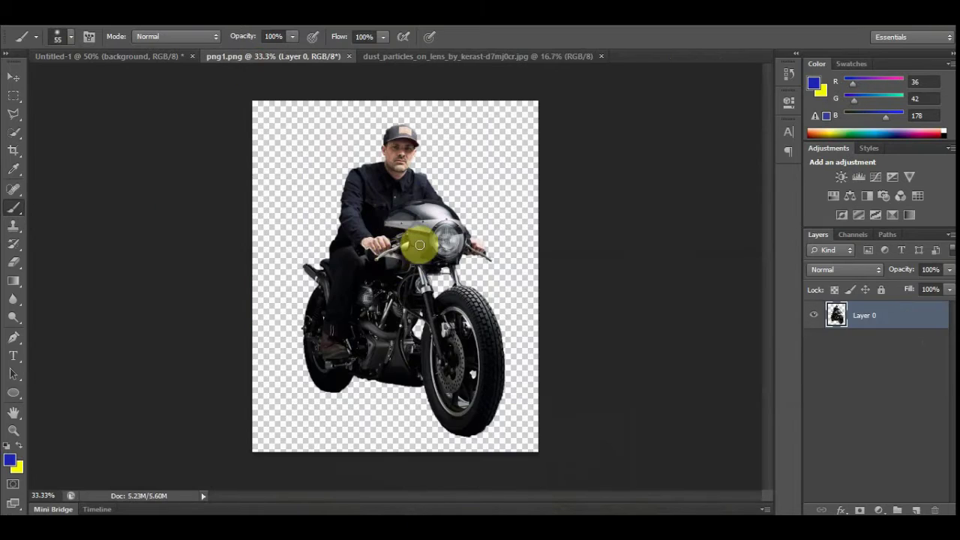
Copy the motorcyclist cutout into the forest composite and scale it down to about 50%.
key("v")
left_click_drag(397, 248, 422, 279)
key("ctrl+t")
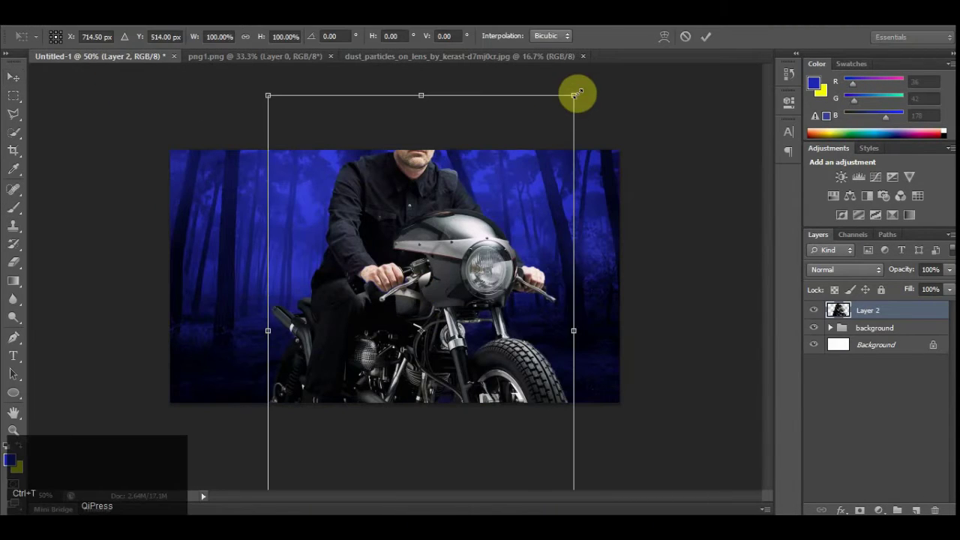
left_click_drag(578, 94, 422, 332)
left_click_drag(347, 350, 407, 199)
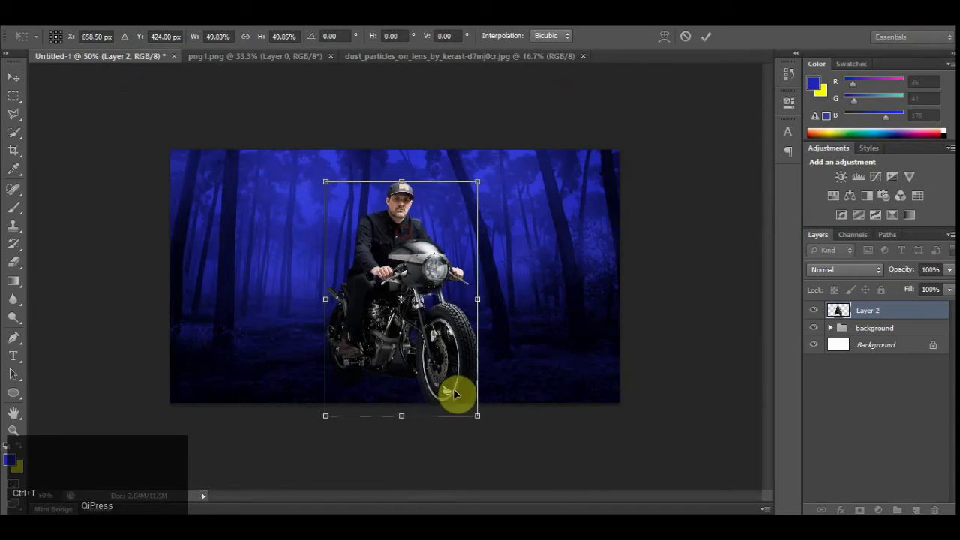
Scale the motorcyclist further down to about 33%, rotate it -1.75°, and place it near the centre of the path.
left_click_drag(477, 415, 421, 337)
left_click_drag(373, 285, 384, 334)
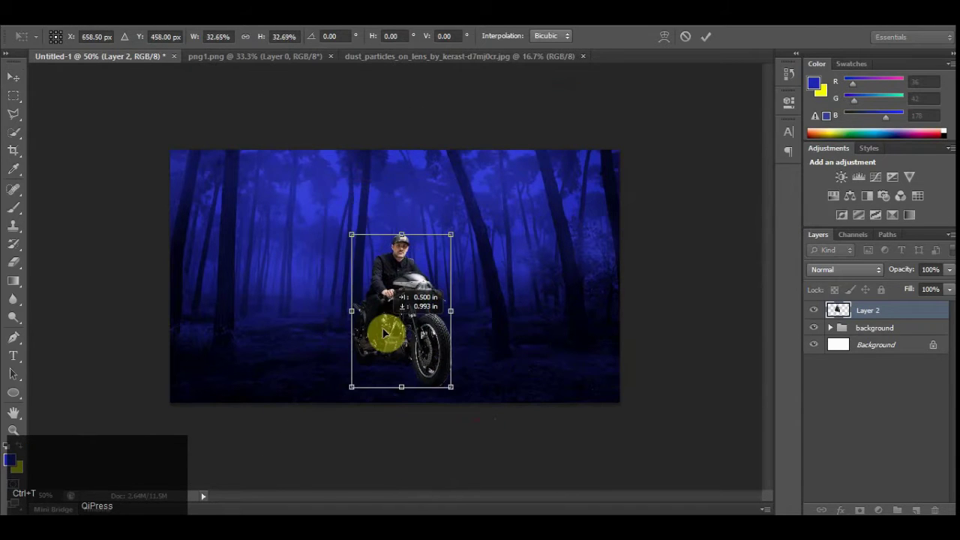
left_click_drag(457, 392, 462, 391)
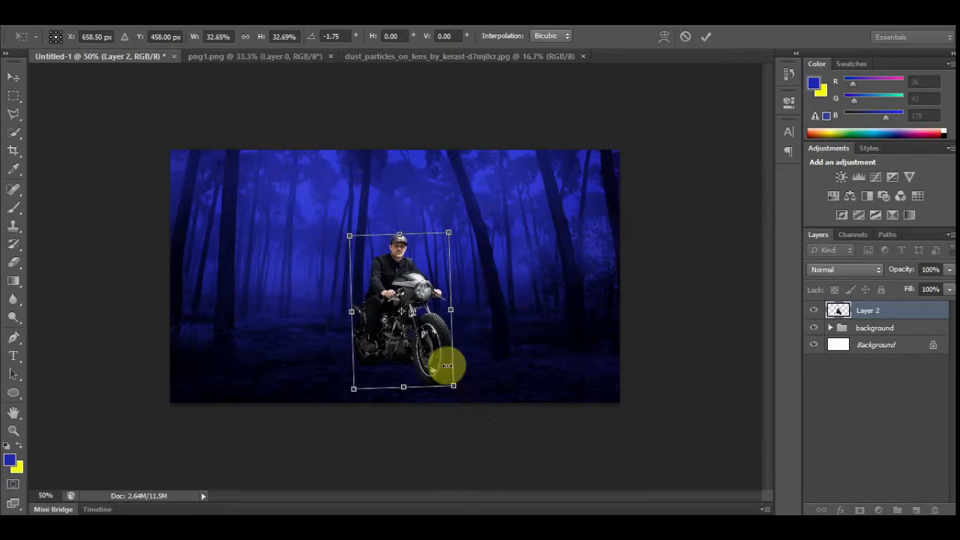
left_click_drag(411, 311, 404, 310)
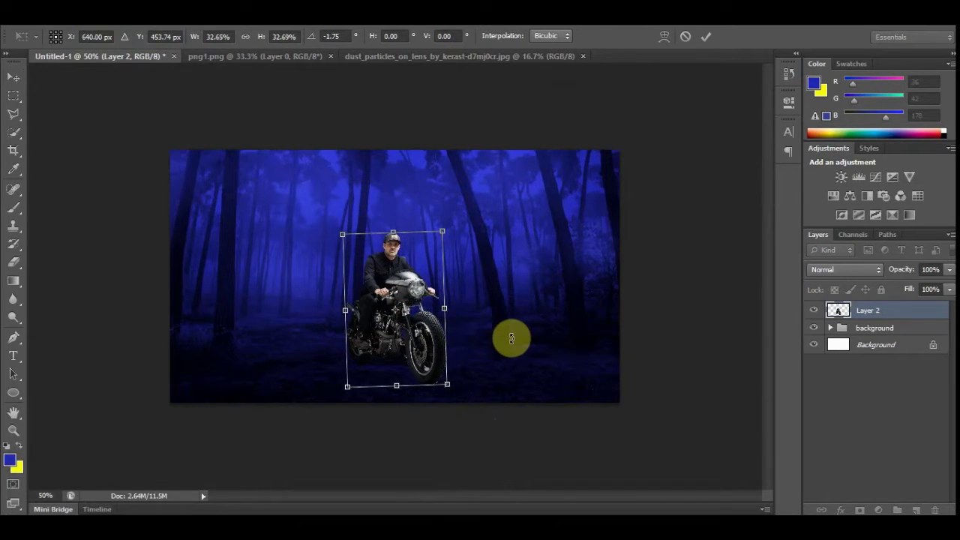
key("Return")
Scale the motorcyclist down again to about 87% and nudge it slightly down and left on the forest floor.
key("ctrl+t")
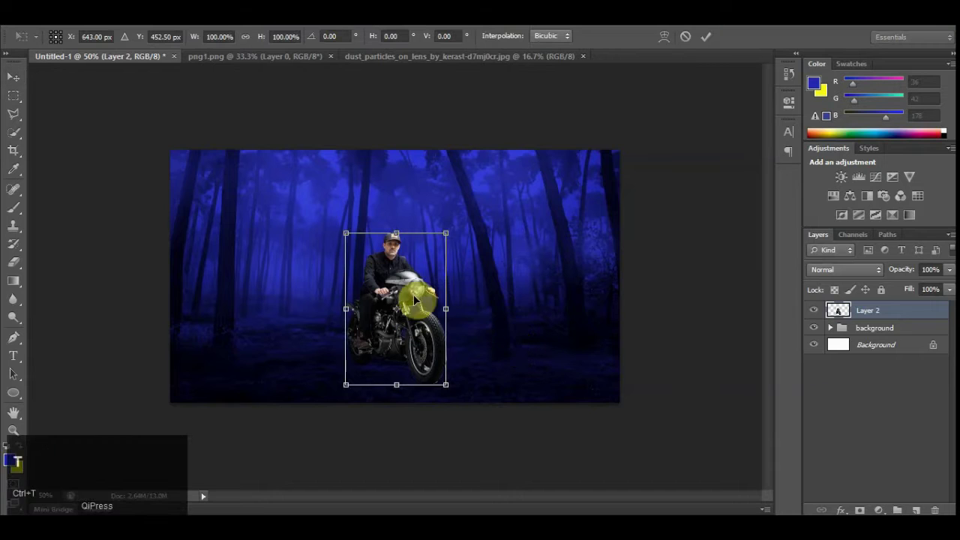
left_click_drag(440, 229, 434, 239)
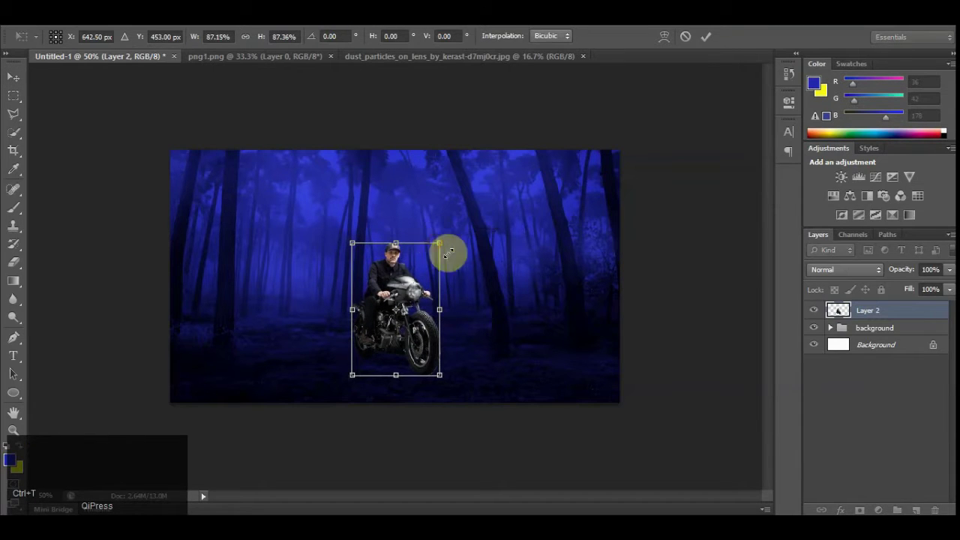
double_click(405, 325)
left_click_drag(405, 324, 396, 325)
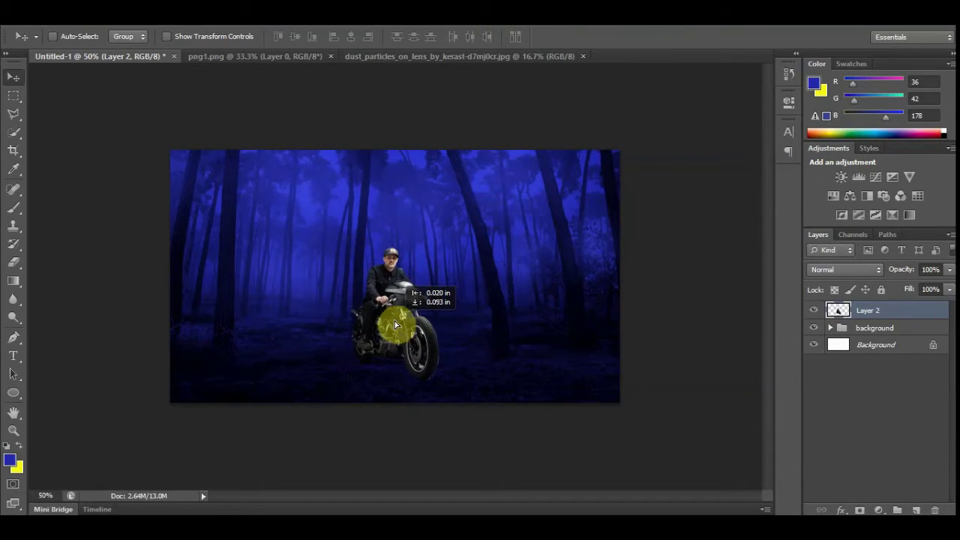
left_click(421, 341)
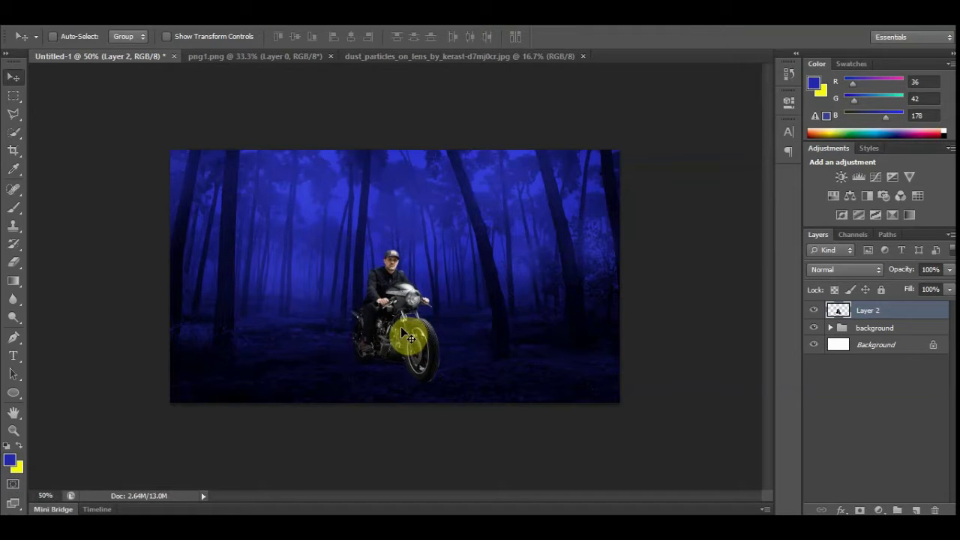
Add a Curves adjustment clipped to the motorcyclist layer and lower its white point output to dim the highlights.
key("ctrl+equal")
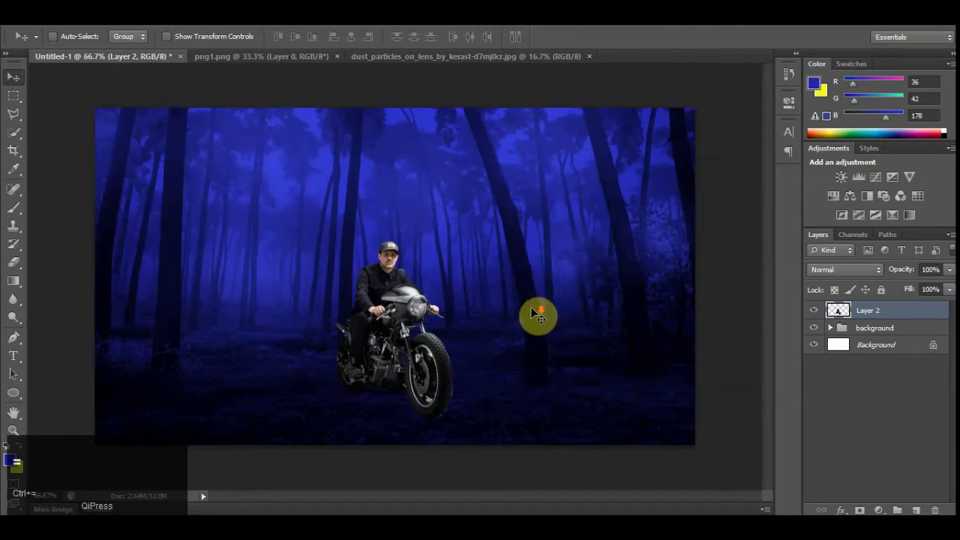
key("ctrl+equal")
scroll(548, 309, "down", 2)
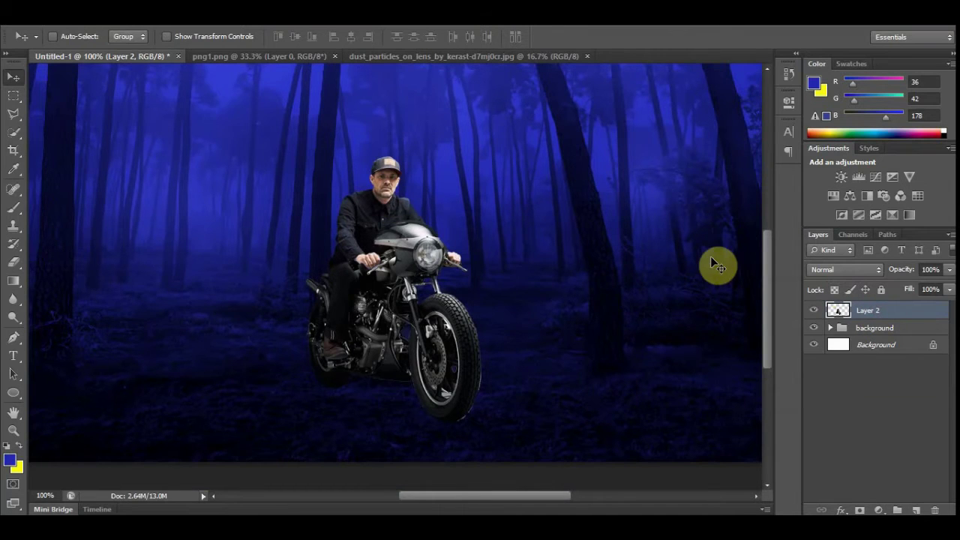
left_click(880, 510)
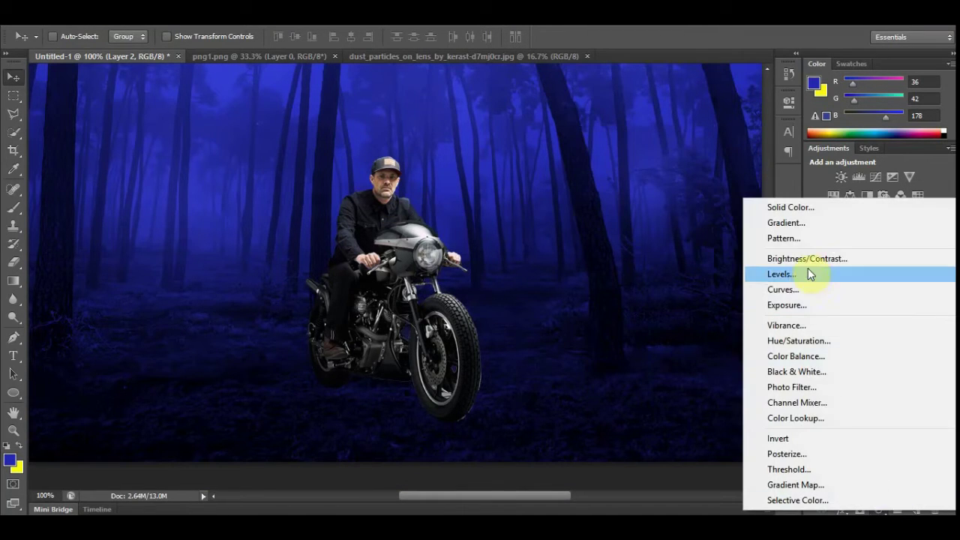
left_click(781, 290)
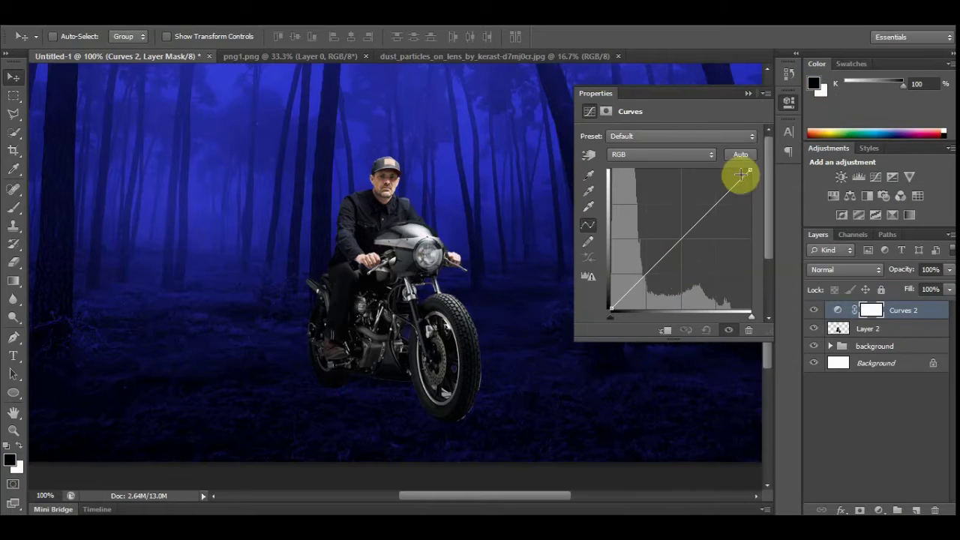
left_click_drag(749, 172, 757, 205)
left_click(665, 330)
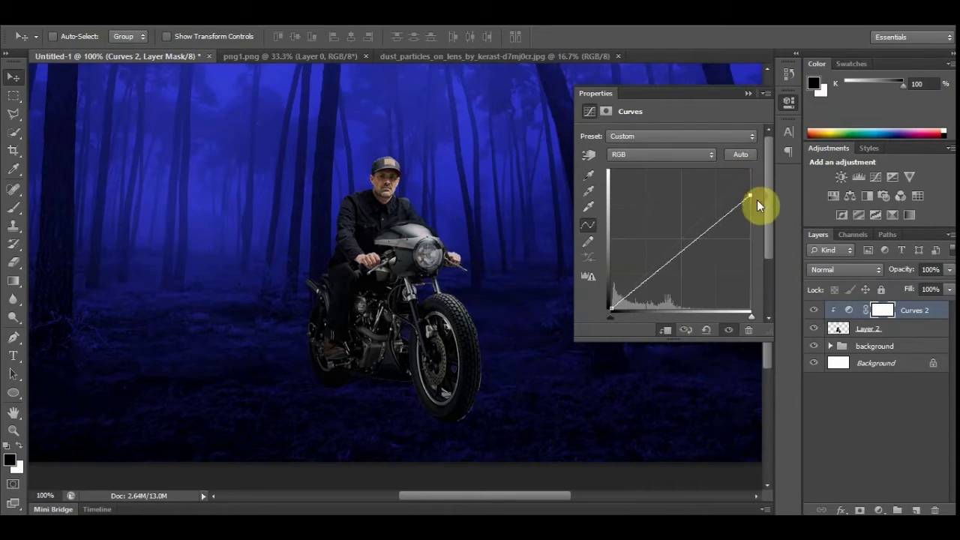
Deepen the motorcyclist's shadows and midtones by moving the curve's black point inward and pulling its middle down, and compare before and after.
left_click_drag(612, 309, 626, 313)
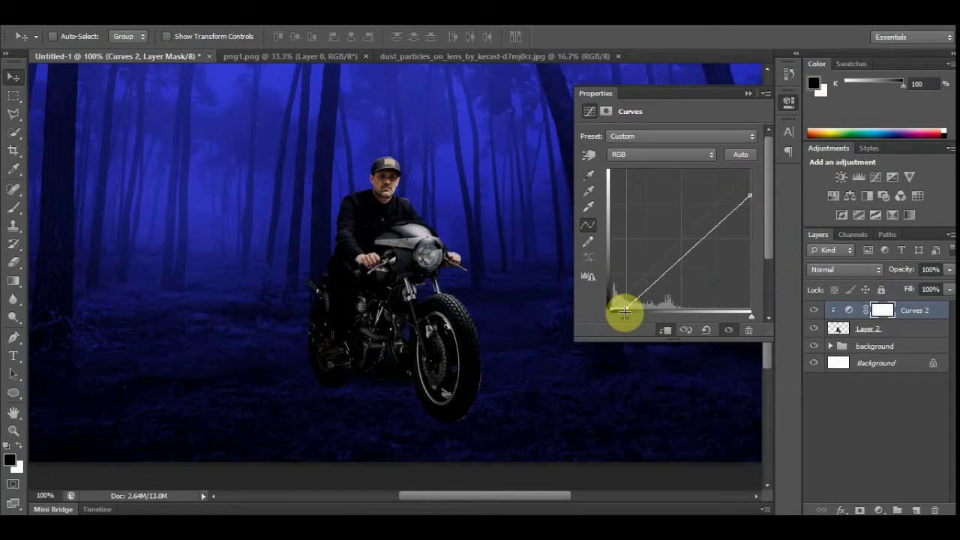
left_click_drag(686, 253, 694, 258)
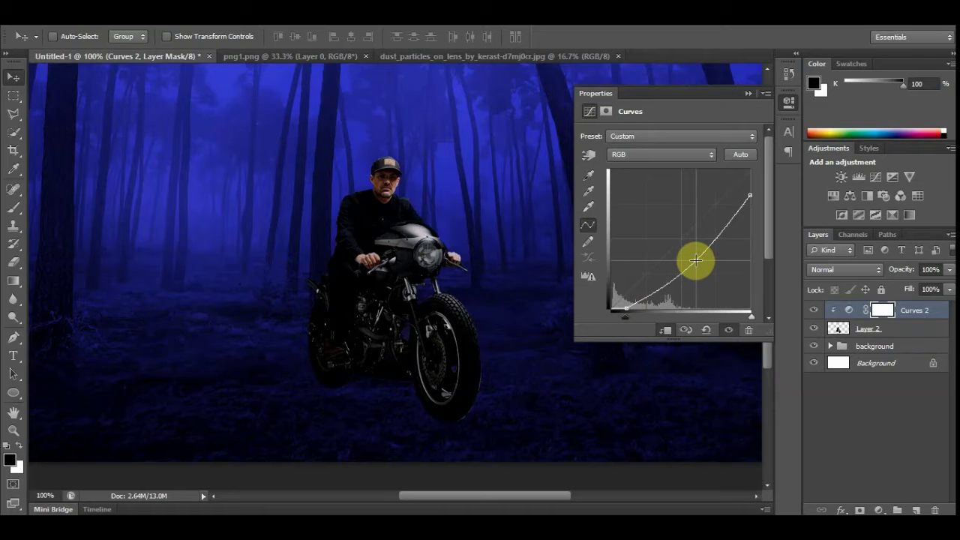
key("ctrl+minus")
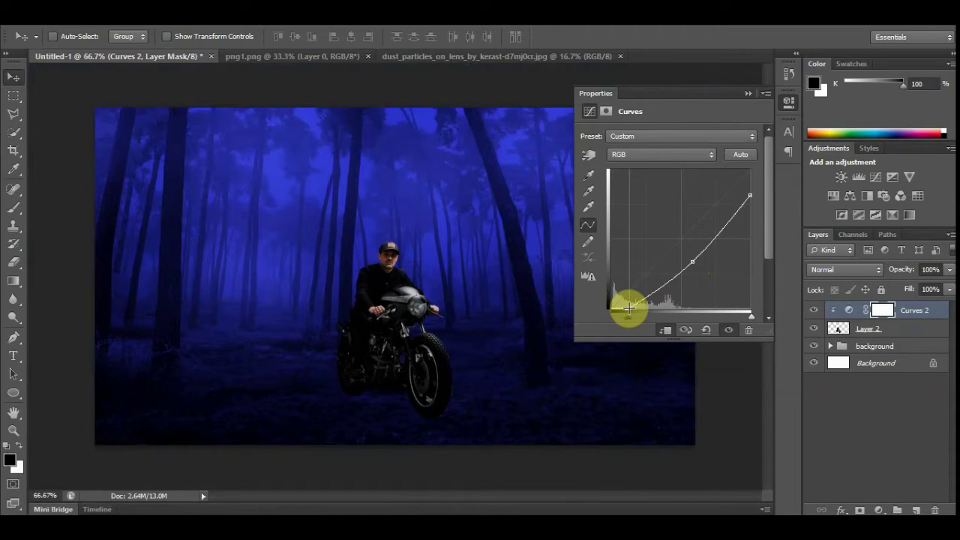
left_click(693, 262)
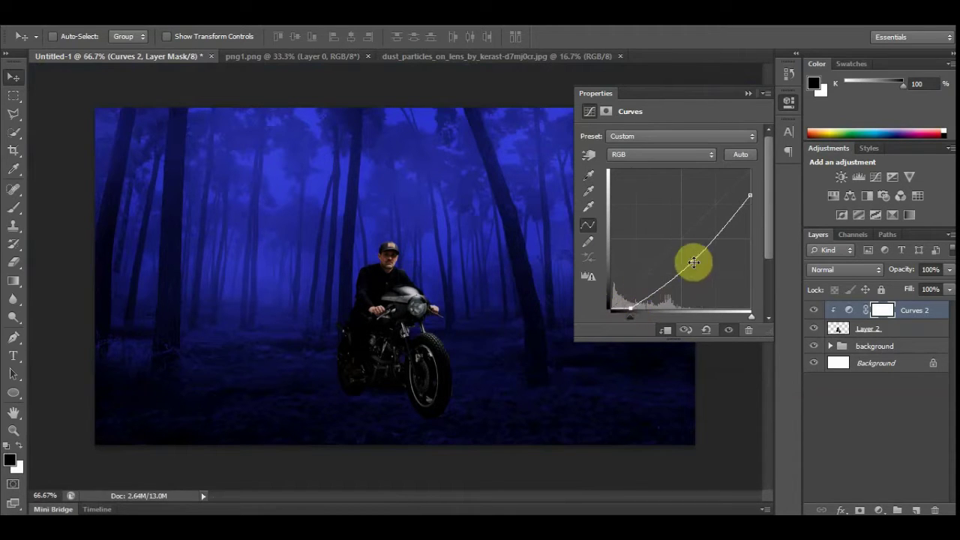
left_click_drag(694, 264, 697, 266)
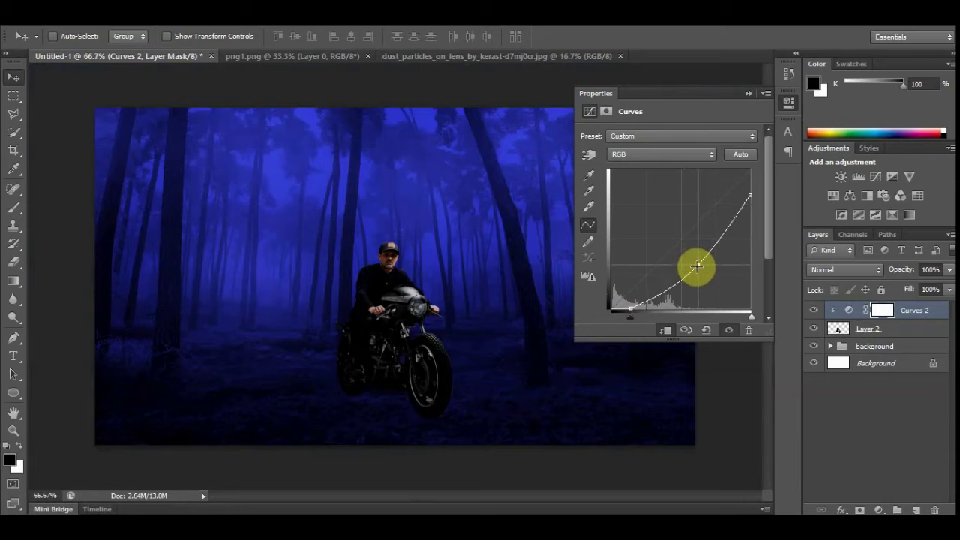
left_click(748, 94)
left_click(814, 310)
left_click(814, 310)
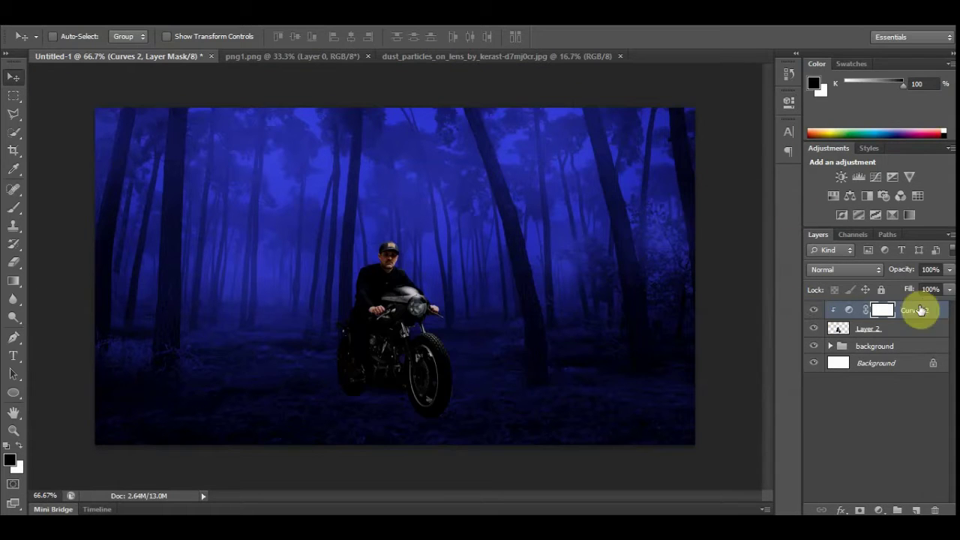
Add a Color Balance adjustment clipped to the motorcyclist and shift its midtones to +81 blue.
left_click(879, 510)
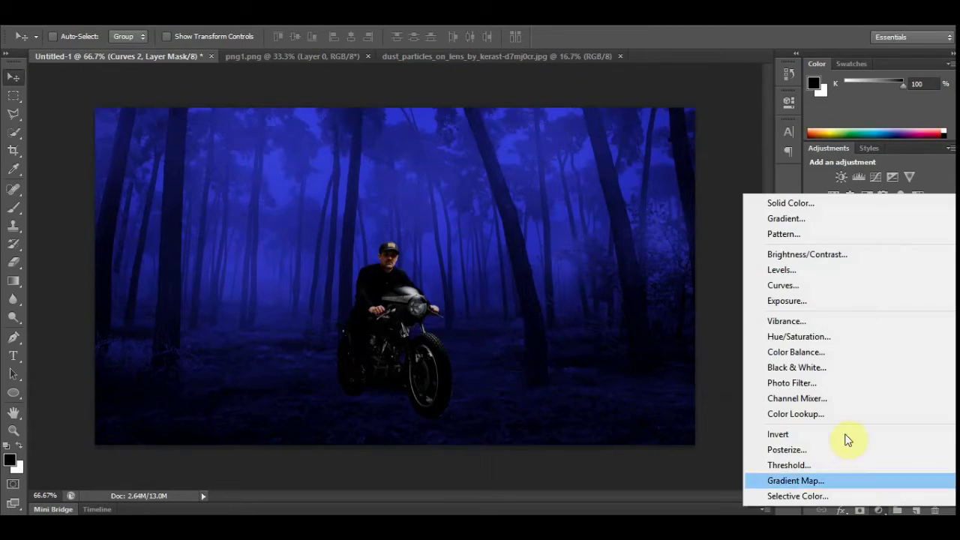
left_click(819, 356)
left_click_drag(645, 219, 658, 219)
left_click(665, 331)
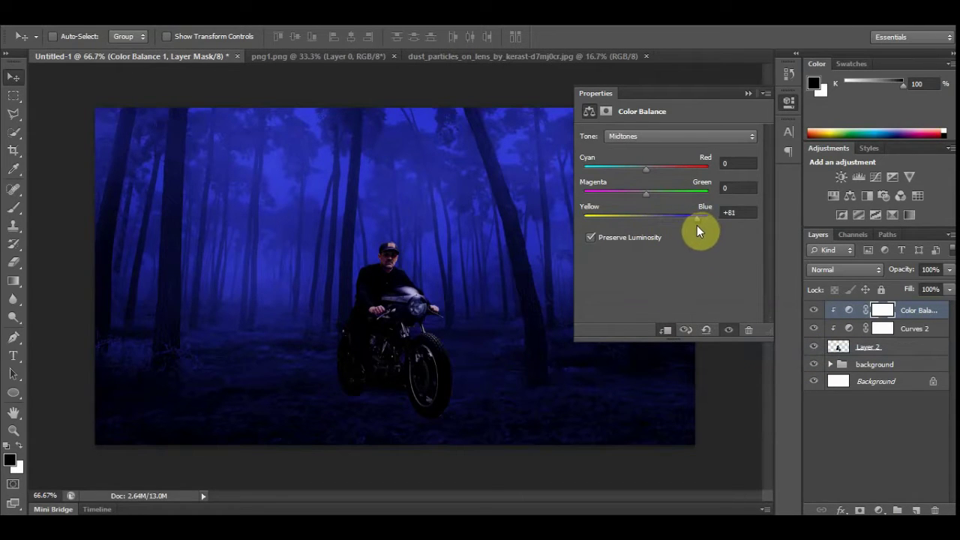
Shift the midtones of the motorcyclist's Color Balance adjustment toward cyan.
left_click_drag(702, 226, 701, 226)
left_click_drag(645, 169, 614, 175)
left_click(748, 93)
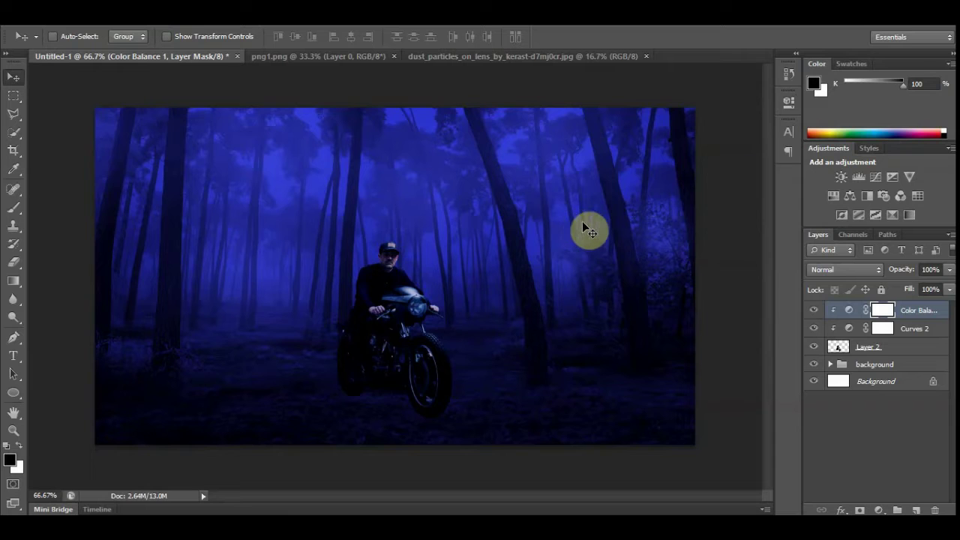
Add a layer mask to the motorcyclist layer and set a soft black brush to 33 px with 0% hardness.
key("ctrl+plus")
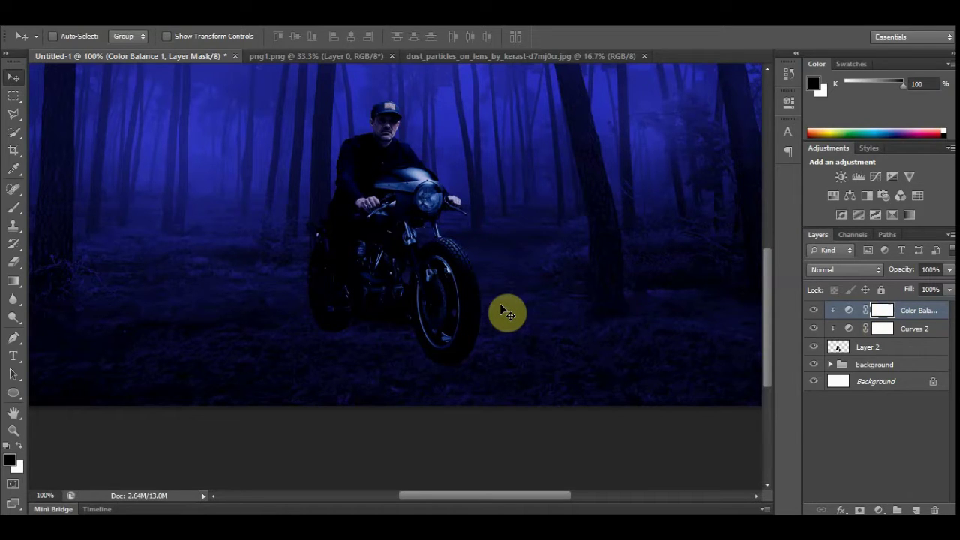
left_click(869, 349)
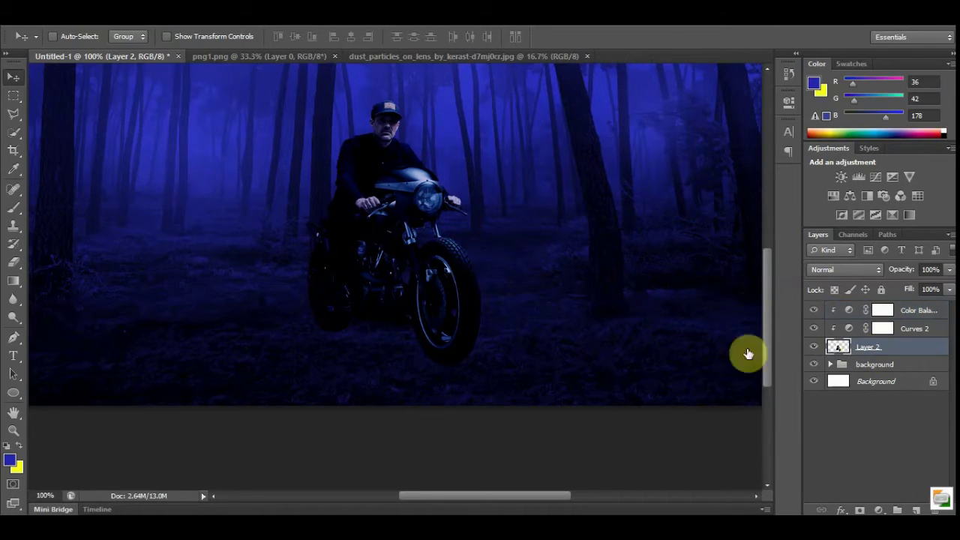
left_click(15, 210)
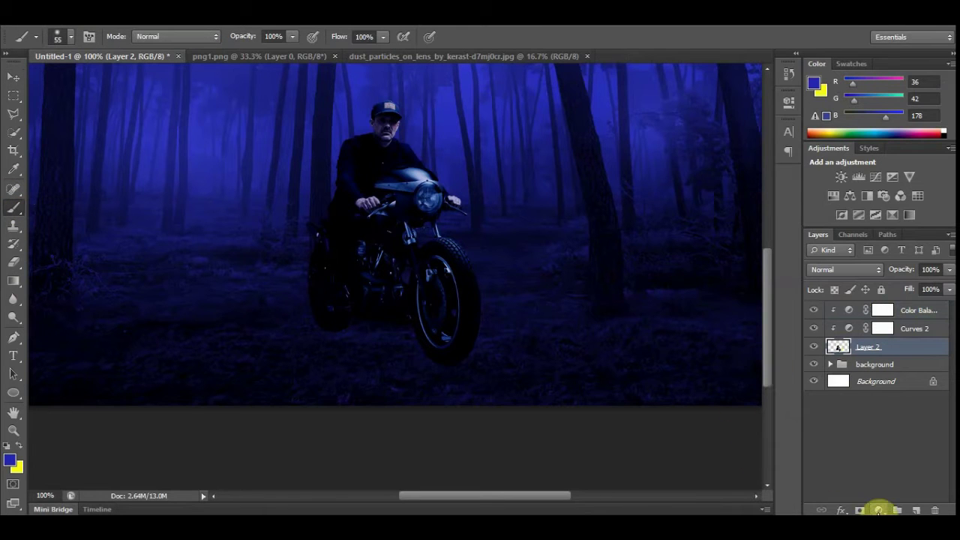
left_click(861, 511)
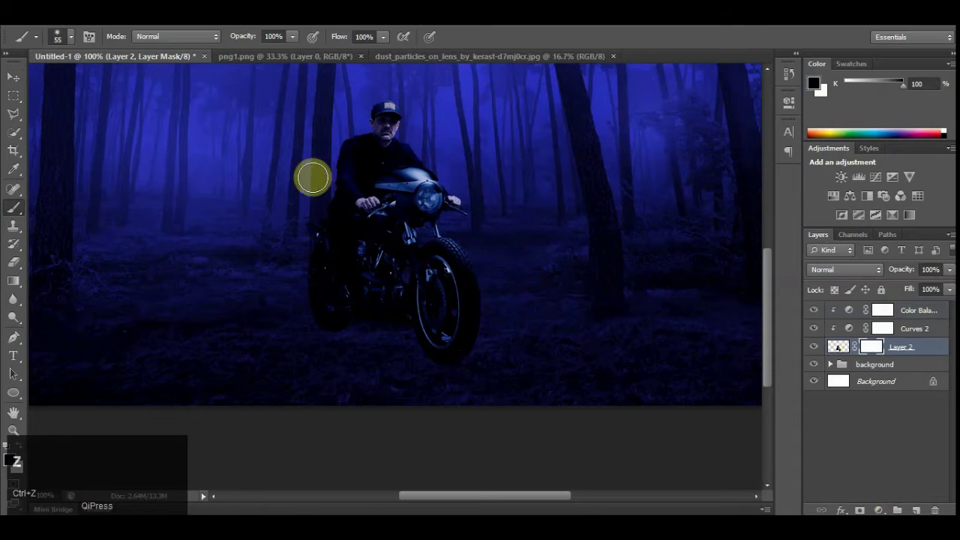
scroll(188, 188, "down", 1)
left_click(72, 36)
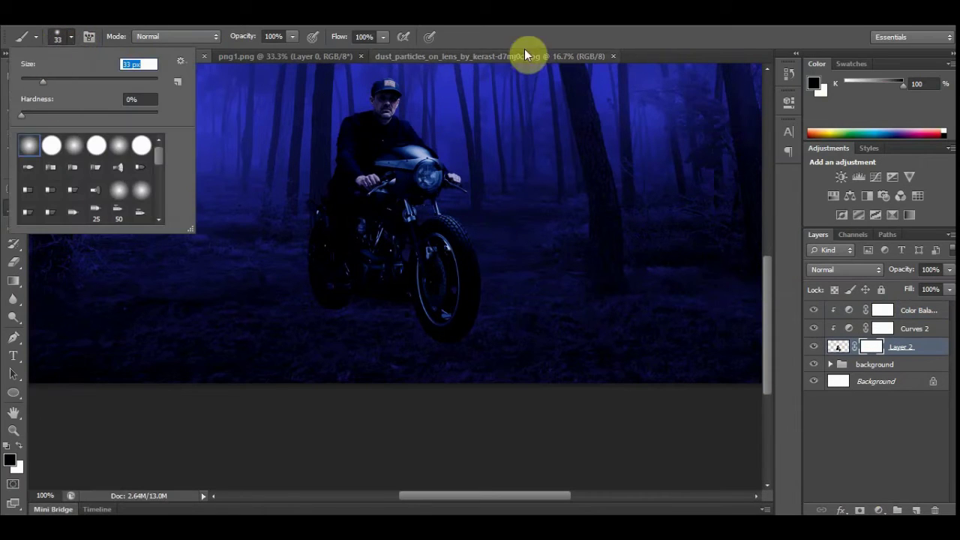
Paint black on the mask along the bottoms of the motorcycle's tyres to blend them softly into the forest floor.
left_click(502, 313)
mouse_move(469, 344)
left_mouse_down()
mouse_move(410, 340)
mouse_move(485, 337)
left_mouse_up()
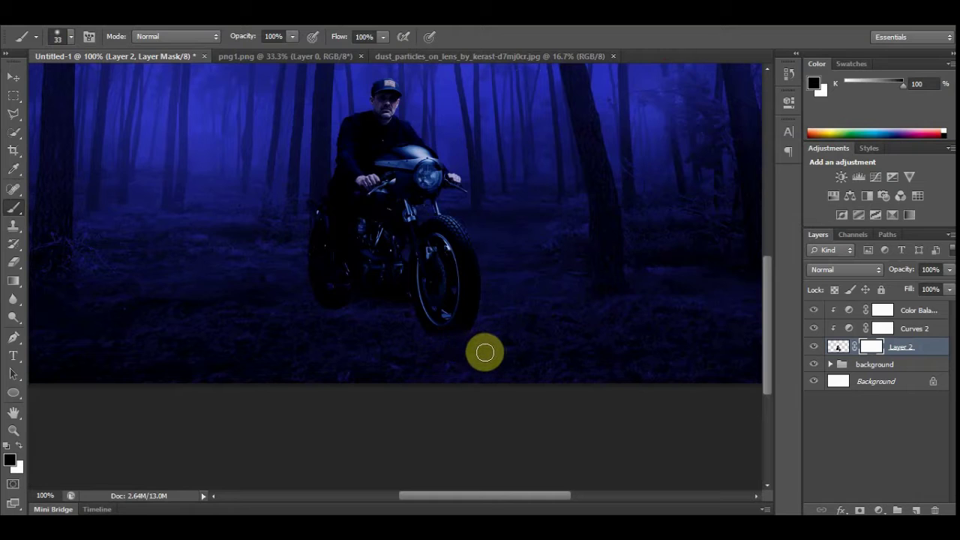
key("ctrl+z")
mouse_move(419, 339)
left_mouse_down()
mouse_move(459, 351)
mouse_move(486, 336)
mouse_move(451, 352)
mouse_move(472, 345)
mouse_move(356, 354)
mouse_move(355, 311)
mouse_move(302, 305)
mouse_move(361, 313)
mouse_move(346, 311)
mouse_move(360, 330)
mouse_move(590, 335)
mouse_move(588, 322)
mouse_move(559, 315)
left_mouse_up()
key("ctrl+minus")
key("ctrl+plus")
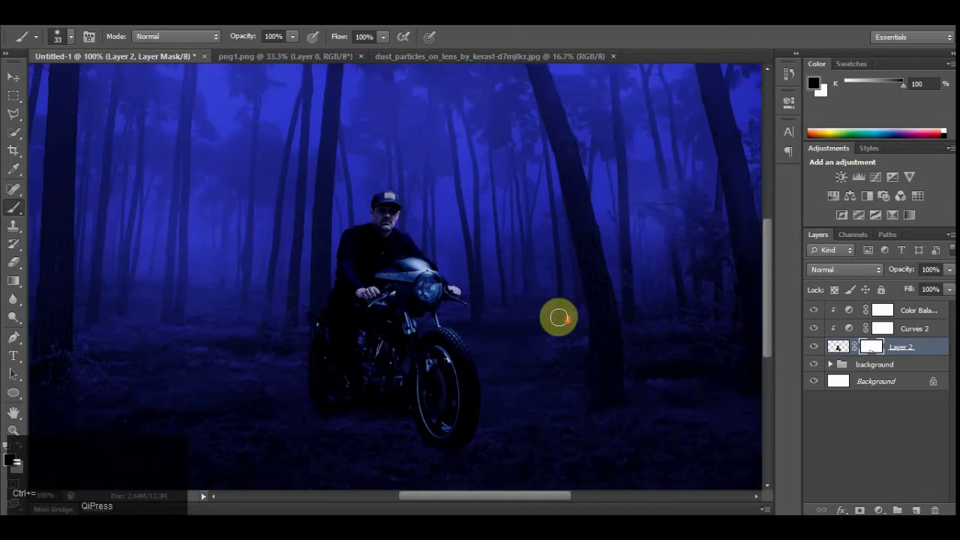
key("ctrl+plus")
key("ctrl+minus")
scroll(546, 321, "down", 2)
scroll(548, 311, "up", 2)
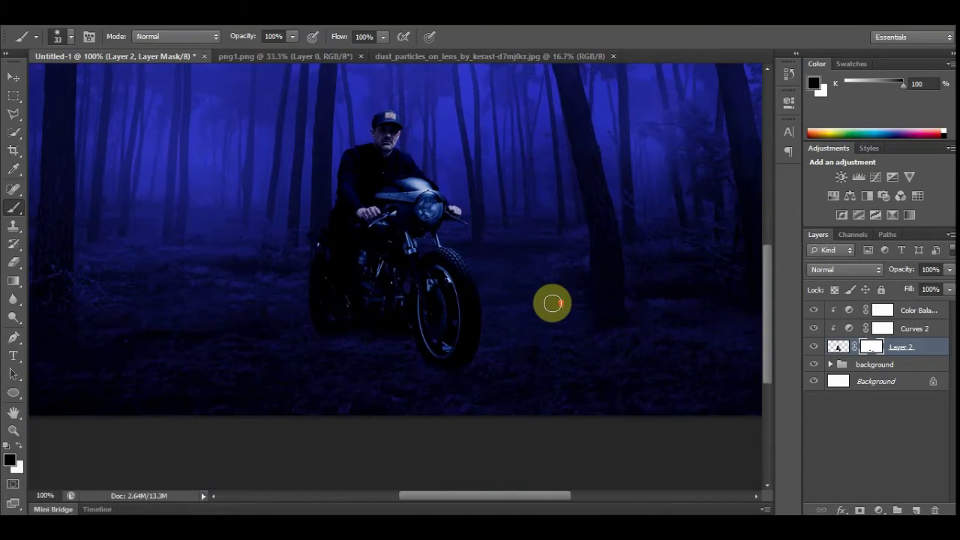
Create a gray-filled layer clipped to the motorcyclist and set its blending mode to Overlay.
left_click(899, 348)
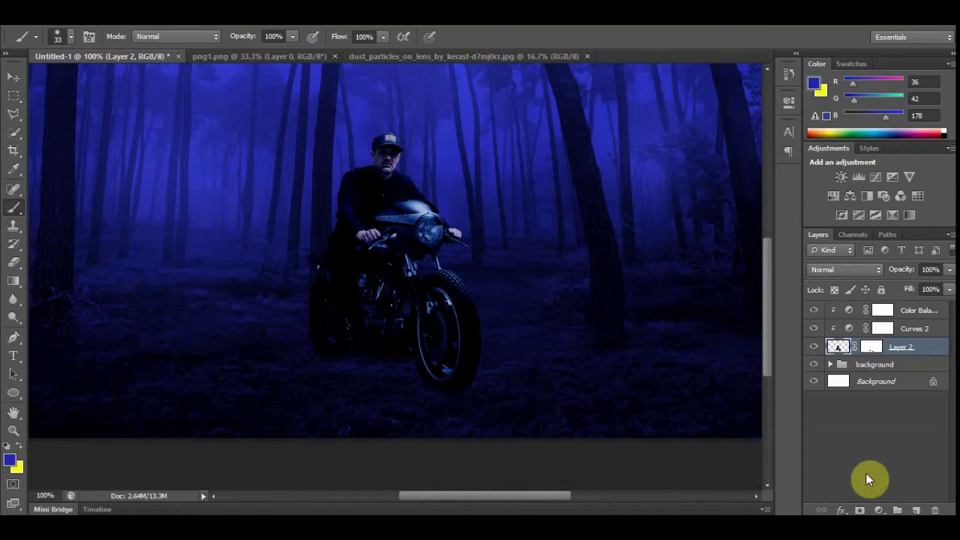
left_click(916, 510)
left_click(64, 30)
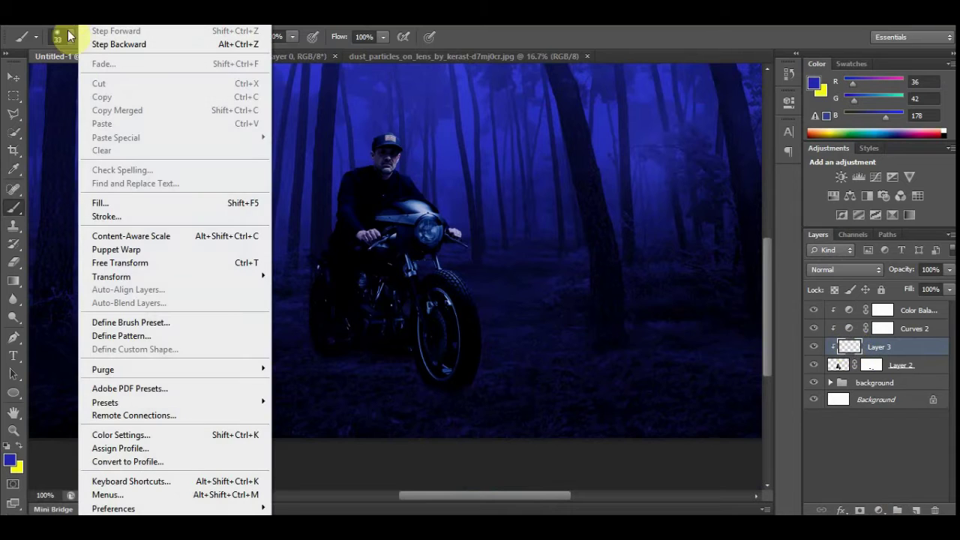
left_click(121, 203)
left_click(647, 152)
key("b")
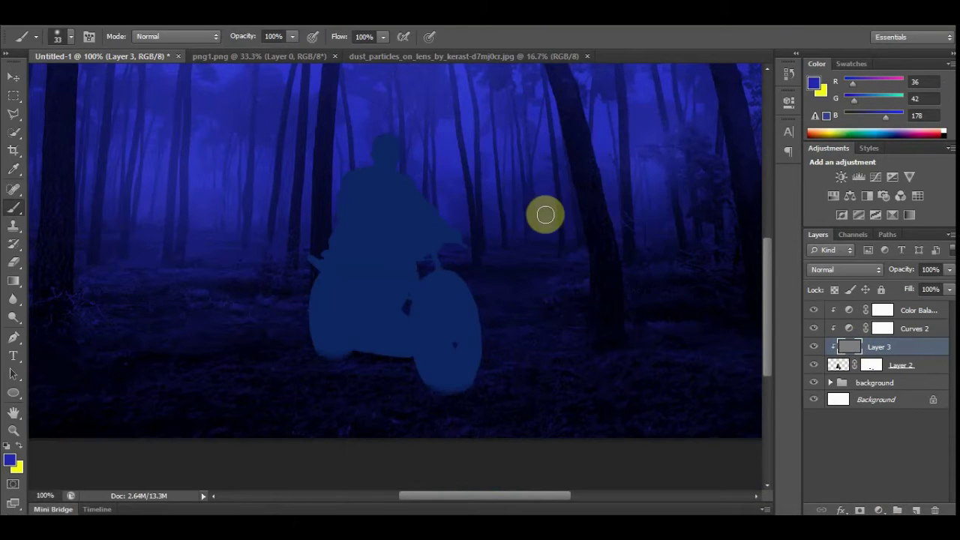
left_click(825, 270)
left_click(834, 181)
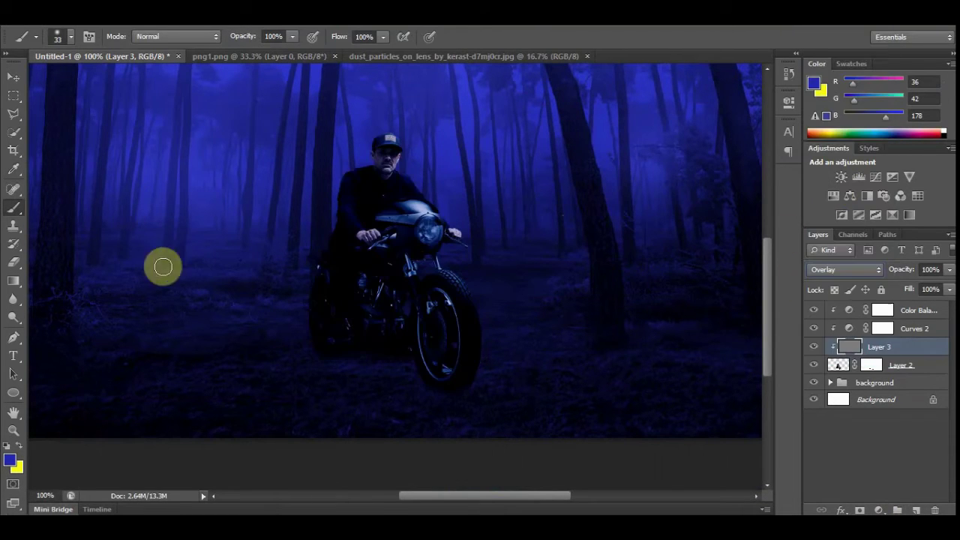
Darken the rider's and motorcycle's shadow areas on the gray Overlay layer with the Burn tool at Midtones, 43% exposure, comparing before and after.
left_click(13, 317)
right_click(14, 317)
left_click(64, 328)
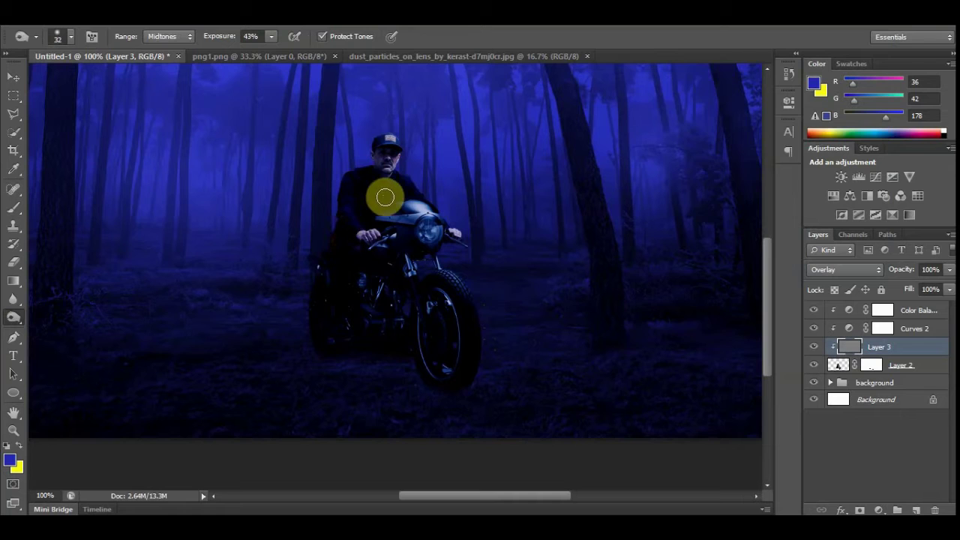
left_click_drag(338, 191, 371, 141)
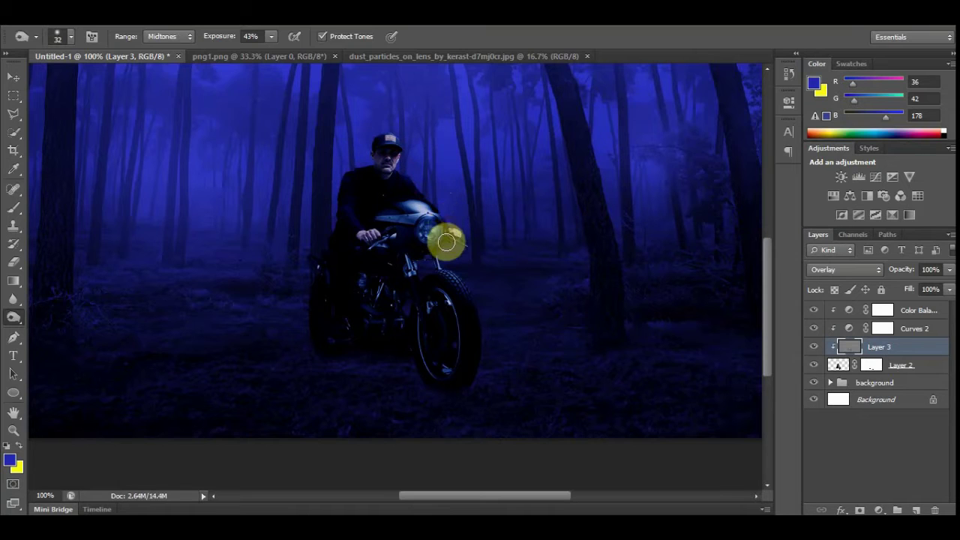
mouse_move(446, 242)
left_mouse_down()
mouse_move(427, 253)
mouse_move(431, 294)
mouse_move(448, 317)
mouse_move(454, 302)
mouse_move(470, 356)
mouse_move(431, 379)
mouse_move(415, 352)
mouse_move(314, 328)
mouse_move(317, 285)
mouse_move(386, 340)
left_mouse_up()
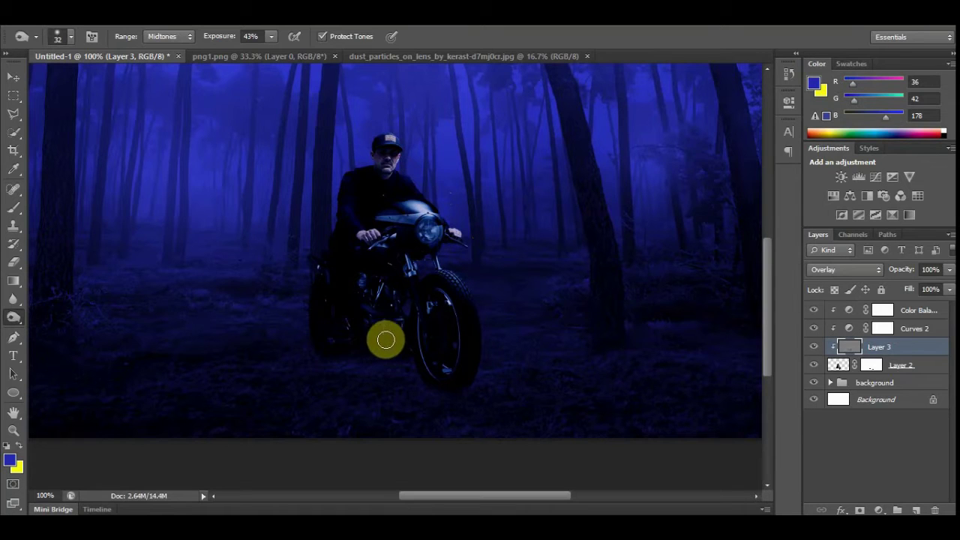
left_click(815, 349)
left_click(815, 348)
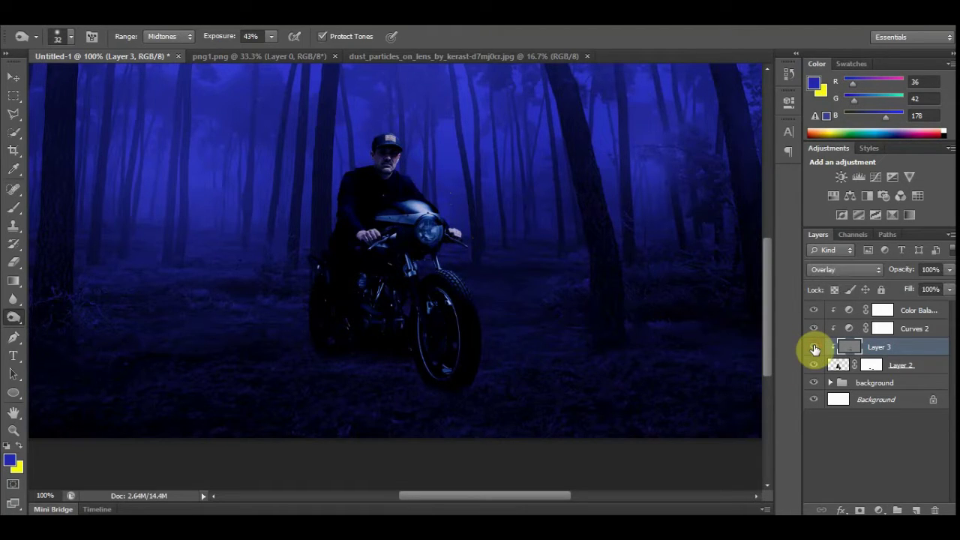
left_click(814, 348)
left_click(815, 348)
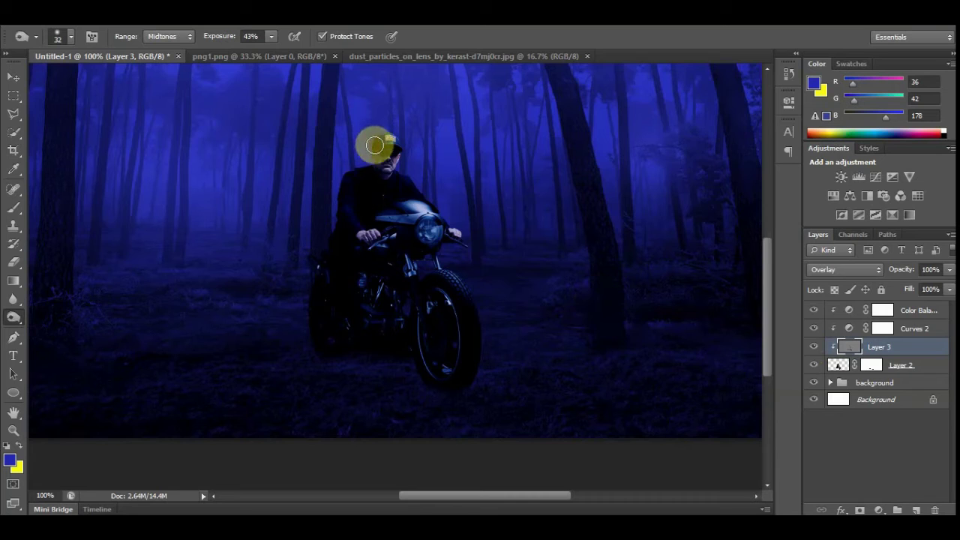
mouse_move(375, 145)
left_mouse_down()
mouse_move(375, 170)
mouse_move(368, 132)
mouse_move(357, 183)
mouse_move(366, 218)
mouse_move(403, 193)
mouse_move(351, 179)
mouse_move(334, 201)
mouse_move(340, 226)
mouse_move(345, 238)
mouse_move(385, 244)
mouse_move(396, 258)
mouse_move(384, 260)
mouse_move(404, 231)
mouse_move(410, 240)
mouse_move(395, 215)
mouse_move(449, 204)
mouse_move(436, 198)
mouse_move(462, 292)
mouse_move(428, 292)
mouse_move(449, 371)
mouse_move(417, 342)
mouse_move(329, 343)
mouse_move(365, 327)
mouse_move(375, 274)
left_mouse_up()
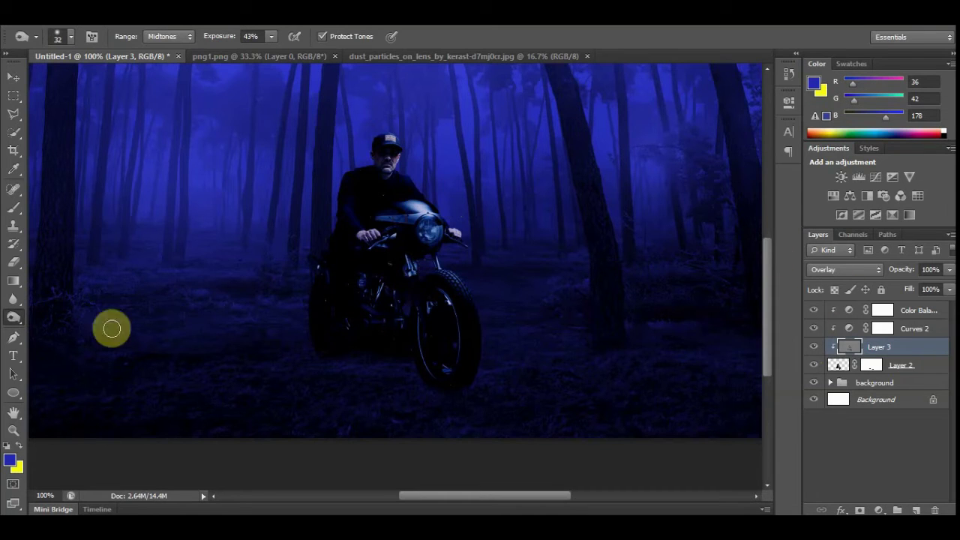
Brighten the headlight and the rider's highlights using the Dodge tool at Highlights, 20% exposure, and compare before and after.
left_click(13, 318)
left_click(67, 313)
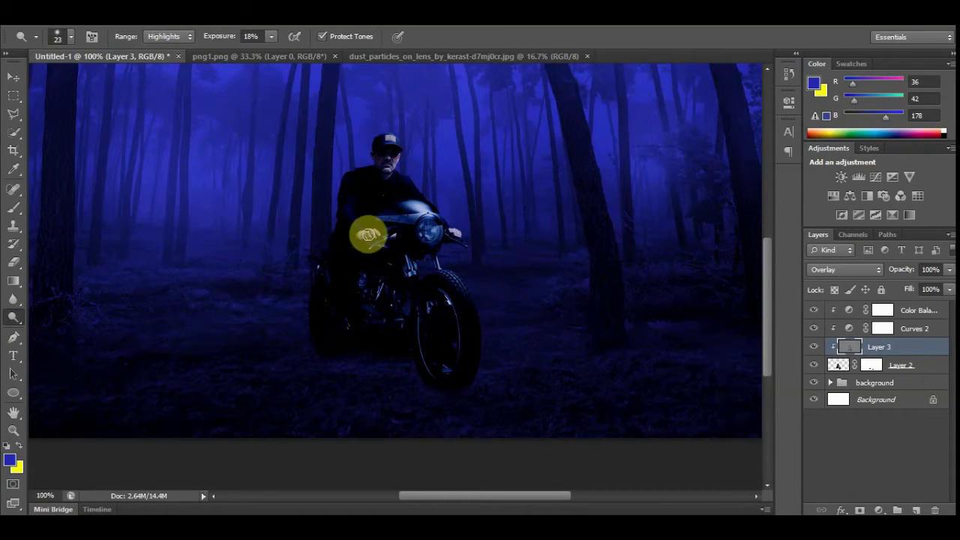
mouse_move(368, 236)
left_mouse_down()
mouse_move(378, 152)
mouse_move(373, 162)
mouse_move(284, 54)
mouse_move(310, 58)
mouse_move(376, 162)
mouse_move(400, 160)
left_mouse_up()
key("ctrl+z")
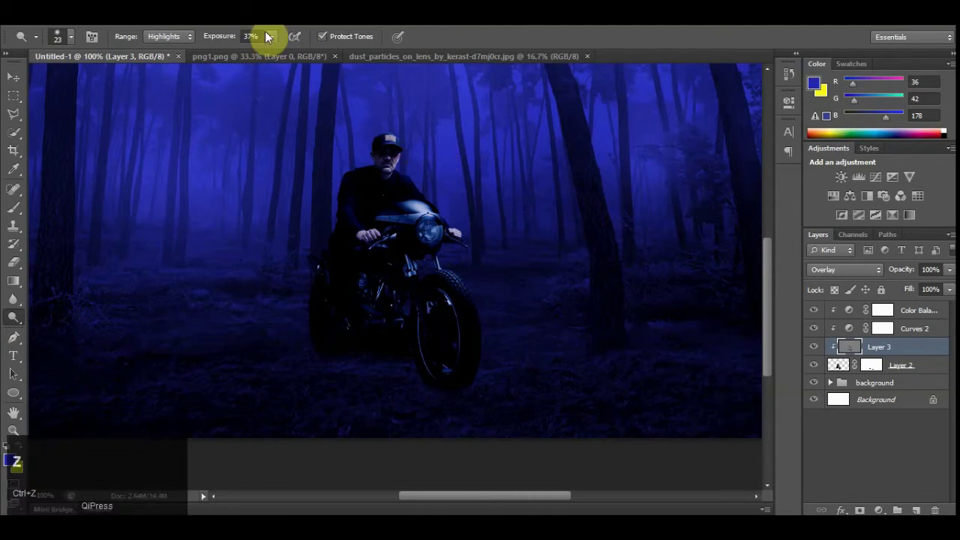
left_click_drag(260, 51, 259, 51)
mouse_move(428, 221)
left_mouse_down()
mouse_move(406, 205)
mouse_move(445, 226)
mouse_move(435, 230)
mouse_move(431, 271)
mouse_move(455, 282)
mouse_move(475, 319)
mouse_move(459, 282)
mouse_move(408, 259)
mouse_move(415, 270)
mouse_move(433, 258)
mouse_move(454, 295)
mouse_move(383, 314)
mouse_move(363, 306)
mouse_move(380, 317)
mouse_move(384, 287)
mouse_move(373, 306)
mouse_move(364, 288)
mouse_move(390, 314)
mouse_move(367, 307)
mouse_move(383, 322)
mouse_move(370, 328)
mouse_move(397, 320)
mouse_move(399, 310)
mouse_move(335, 334)
mouse_move(314, 264)
mouse_move(329, 287)
mouse_move(396, 143)
left_mouse_up()
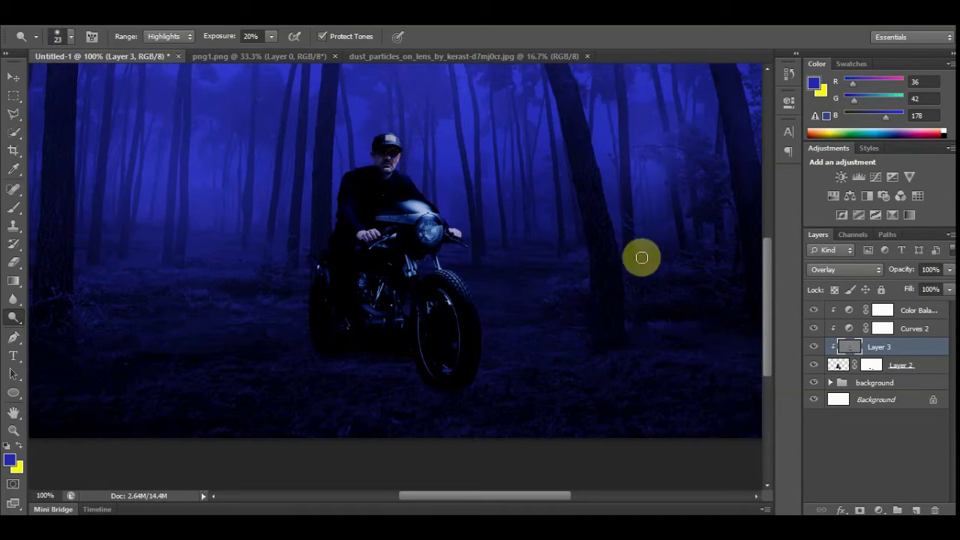
left_click(814, 348)
left_click(814, 347)
left_click(814, 347)
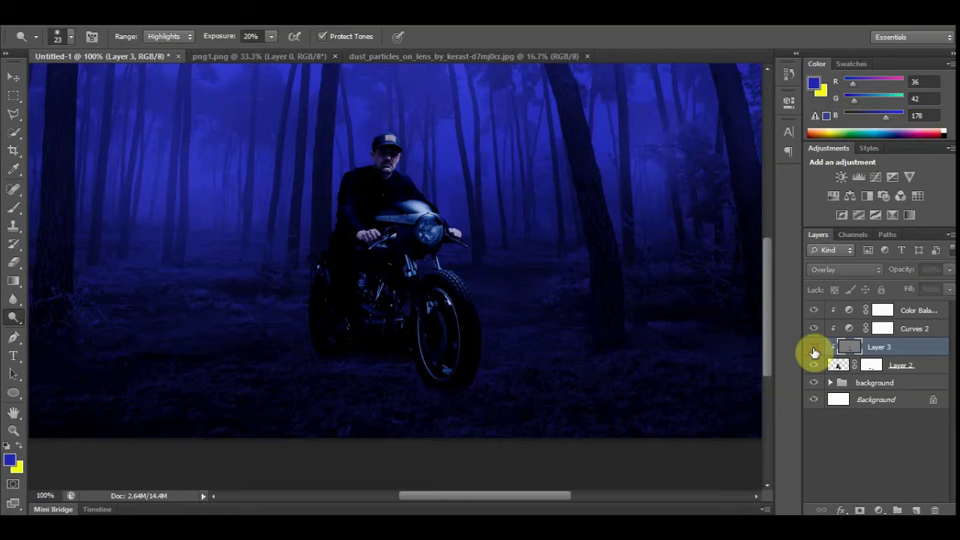
left_click(814, 347)
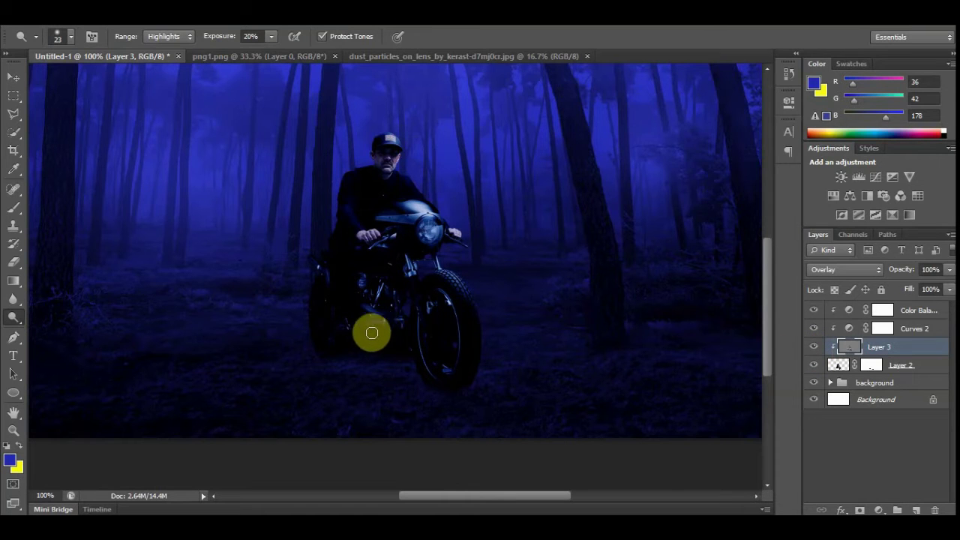
Add an empty layer above the Color Balance adjustment and ready the Brush tool with yellow as the foreground color.
key("ctrl+minus")
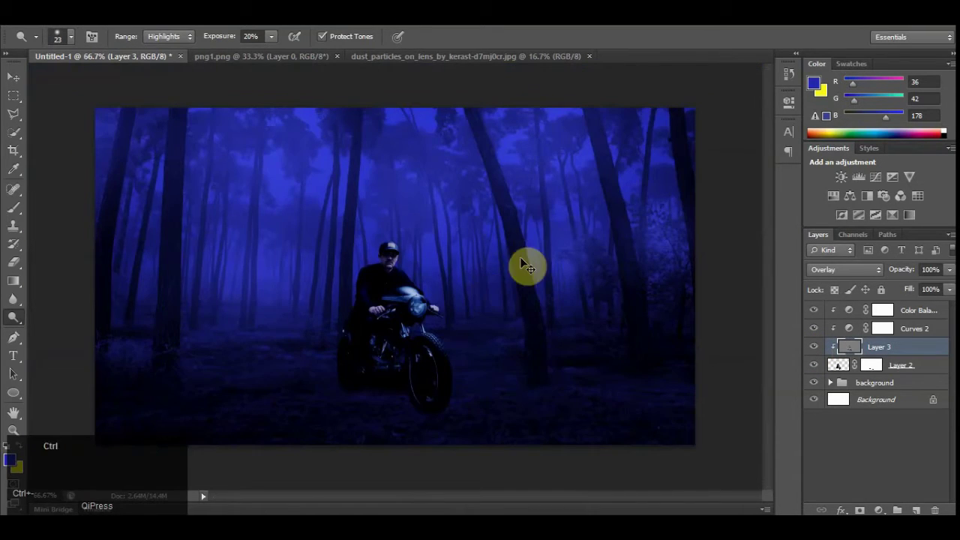
key("ctrl+equal")
scroll(576, 265, "down", 1)
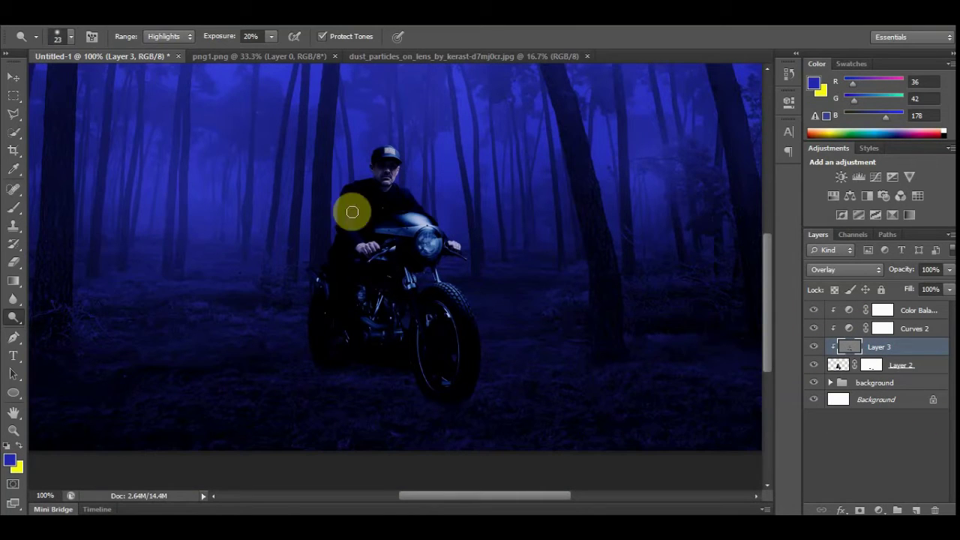
left_click(917, 311)
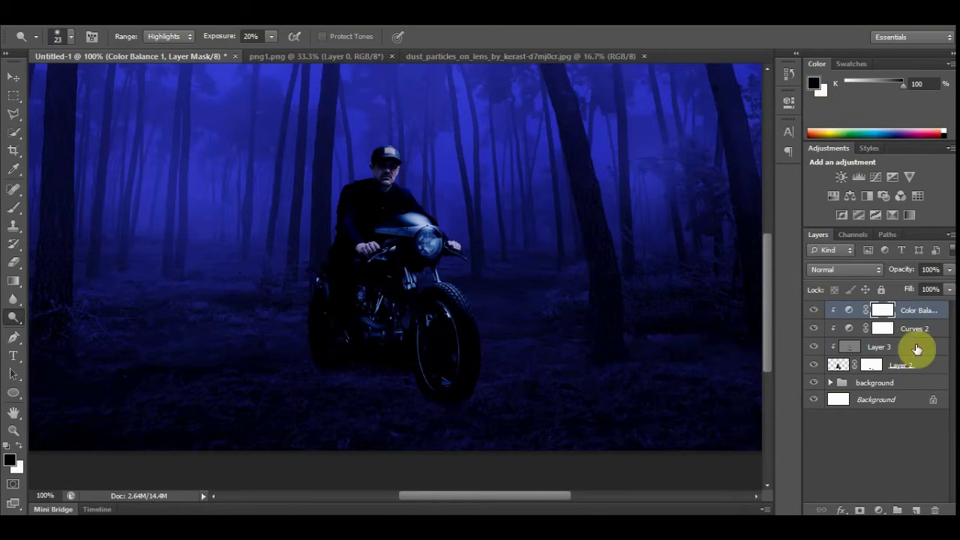
left_click(916, 510)
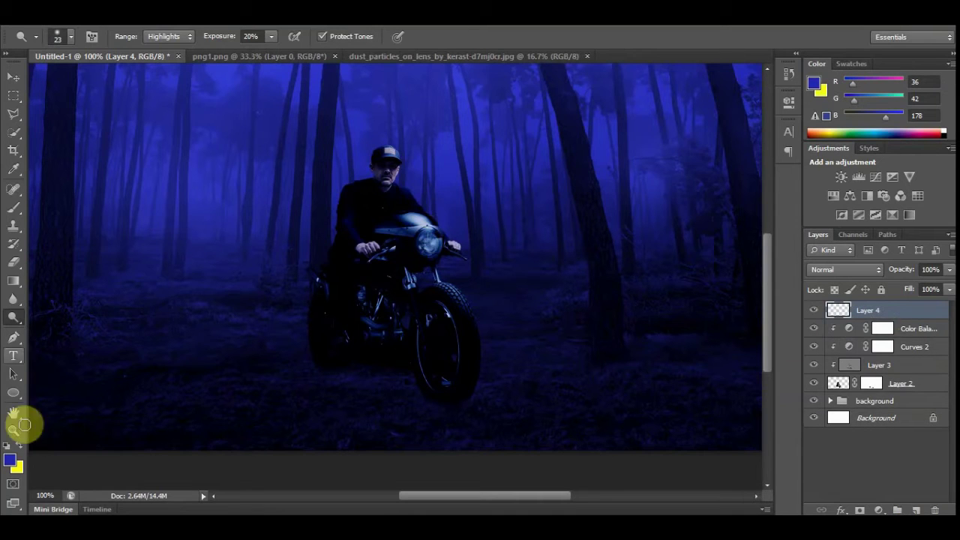
left_click(20, 446)
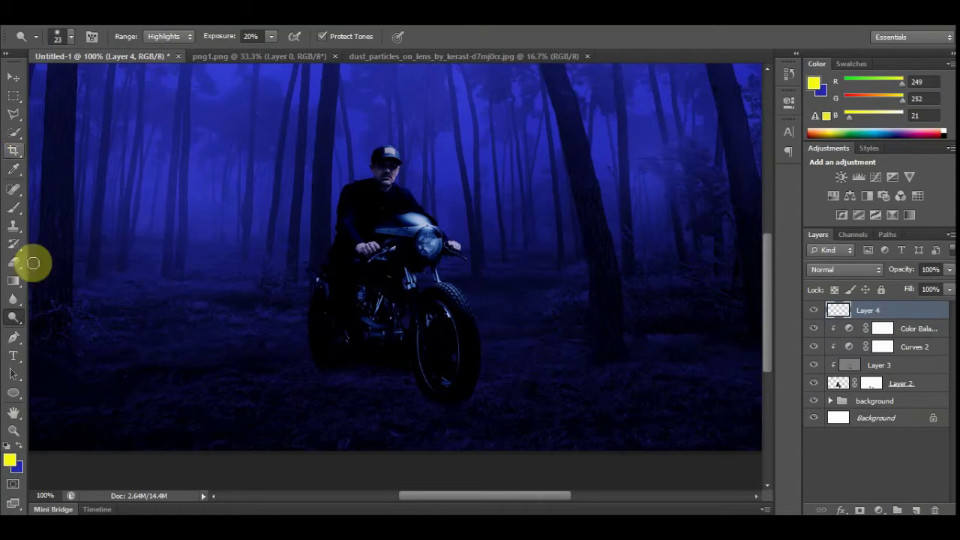
left_click(13, 209)
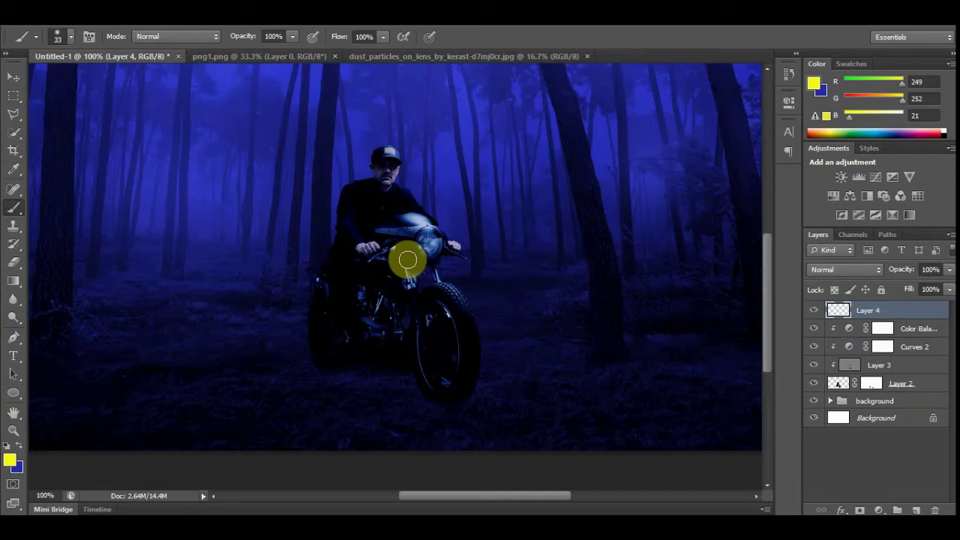
Try a single soft 50 px yellow brush dab on the motorcycle's headlight.
left_click(69, 36)
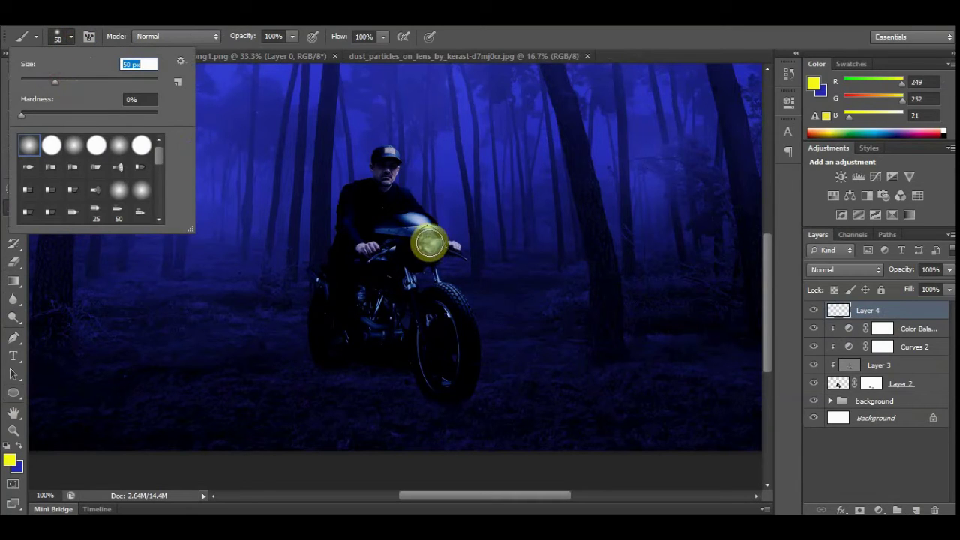
key("Return")
left_click(428, 242)
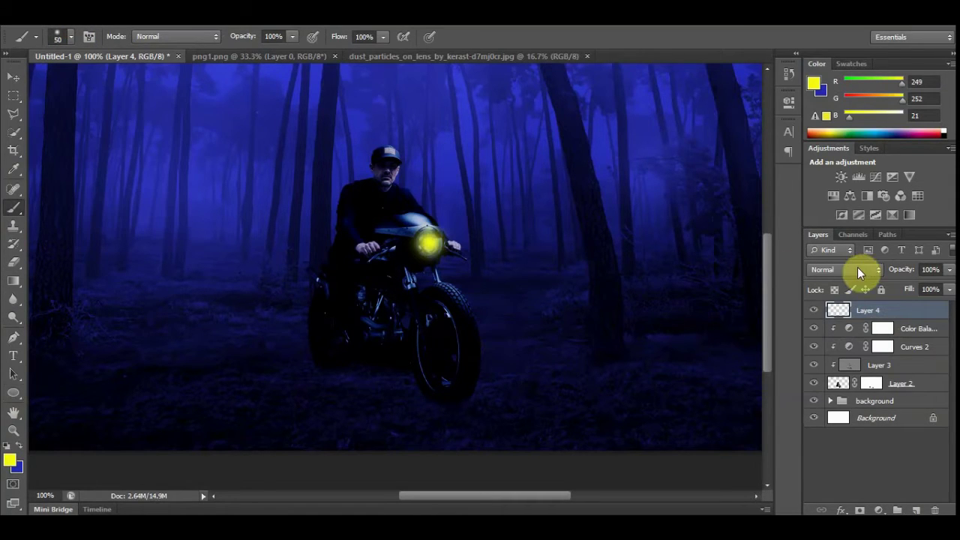
key("ctrl+z")
Paint a soft yellow glow on the headlight with a 60 px brush and set the glow layer to Screen blending.
left_click(70, 36)
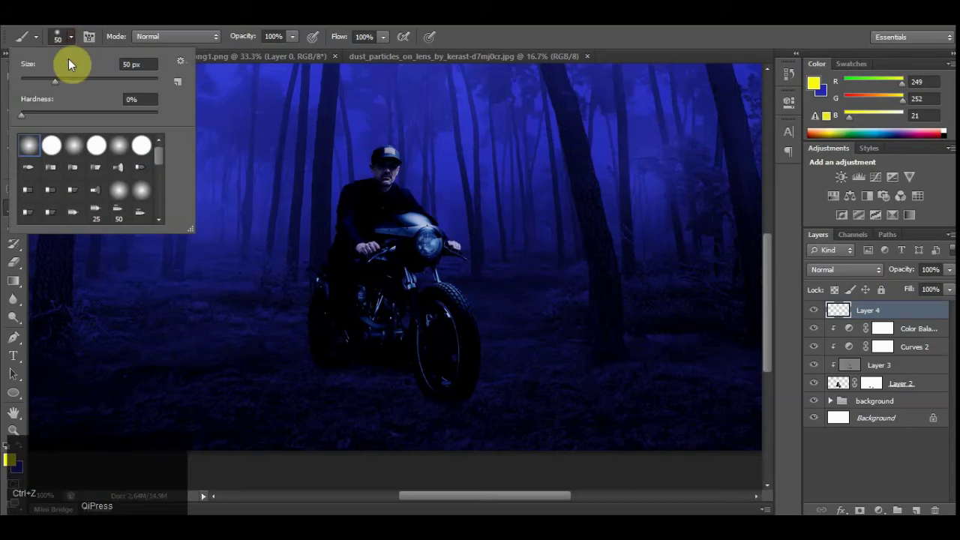
key("bracketright")
key("Return")
left_click(430, 244)
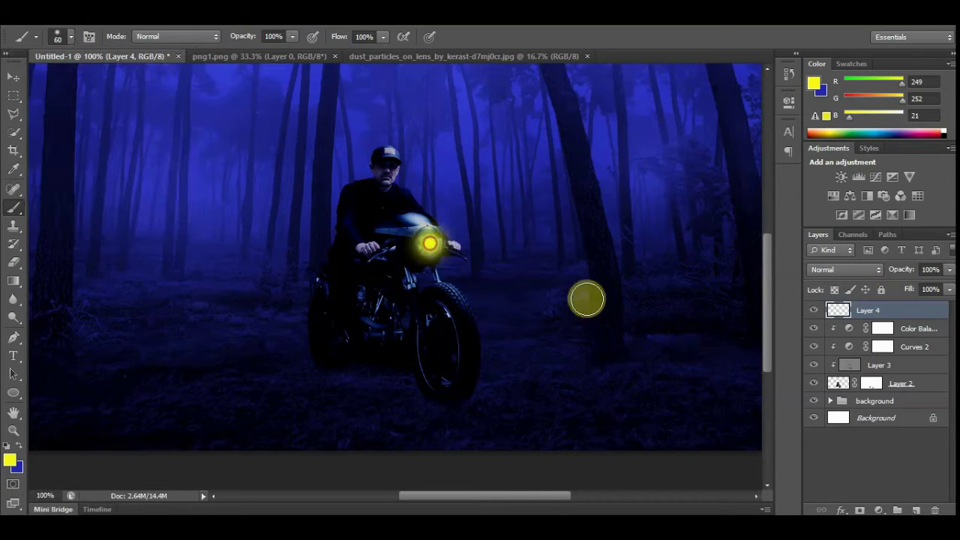
left_click(845, 270)
left_click(817, 123)
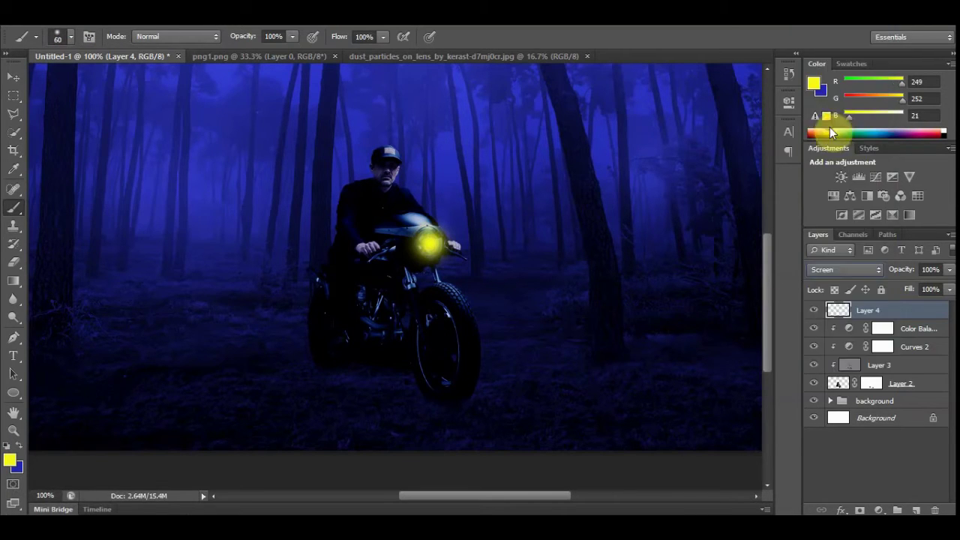
Enlarge the soft yellow brush to 93 px and add a larger glow dab over the headlight.
left_click(70, 36)
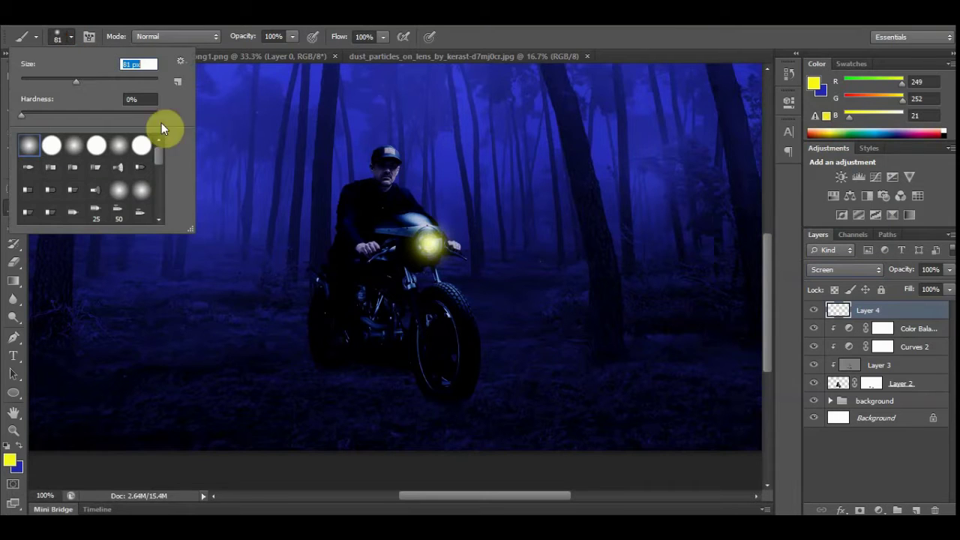
left_click_drag(75, 81, 83, 81)
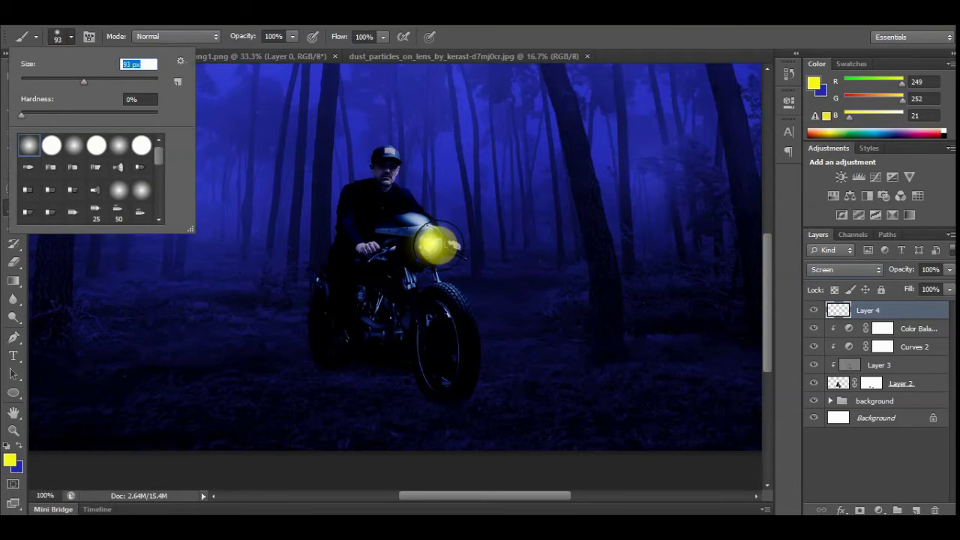
key("Return")
left_click(437, 244)
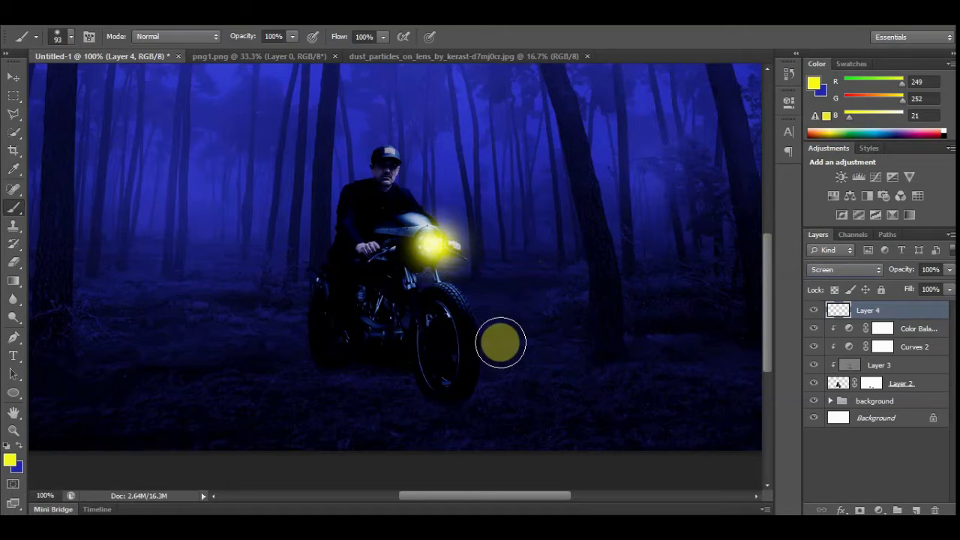
Draw a long, flat yellow ellipse from the headlight to the image's right edge and center it vertically on the lamp.
key("ctrl+minus")
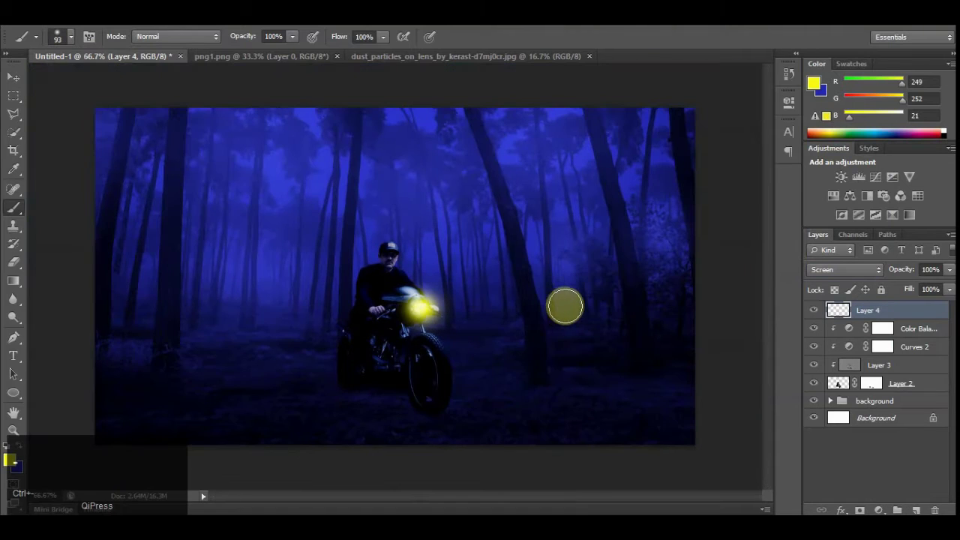
left_click(14, 393)
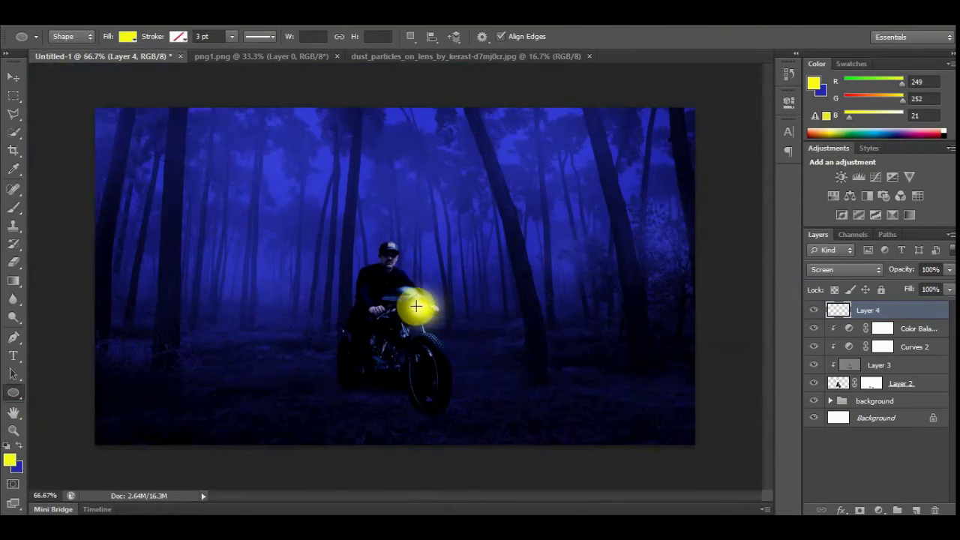
left_click_drag(409, 299, 694, 349)
key("v")
left_click_drag(530, 328, 533, 311)
Rasterize the yellow ellipse and soften it into a light beam with a Gaussian Blur.
left_click(220, 26)
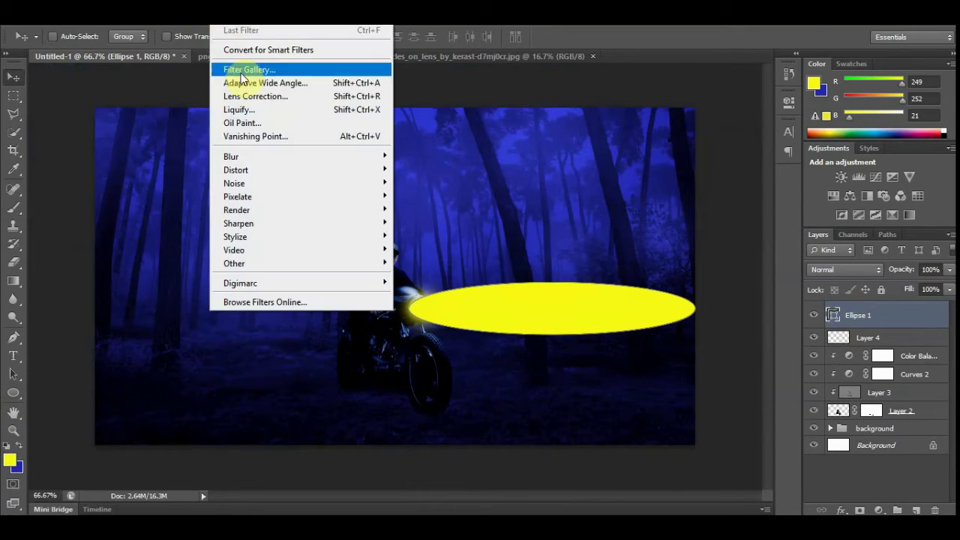
mouse_move(279, 157)
left_click(449, 256)
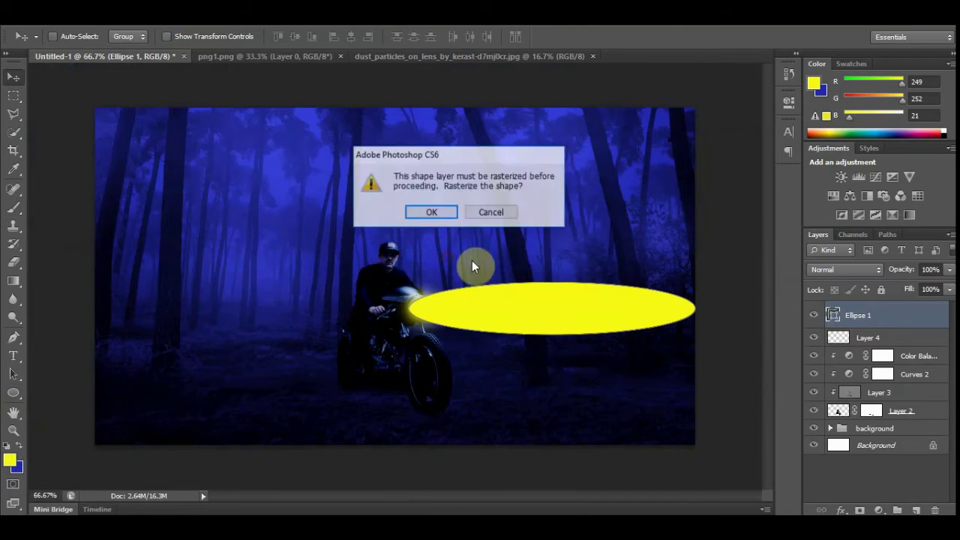
left_click(439, 212)
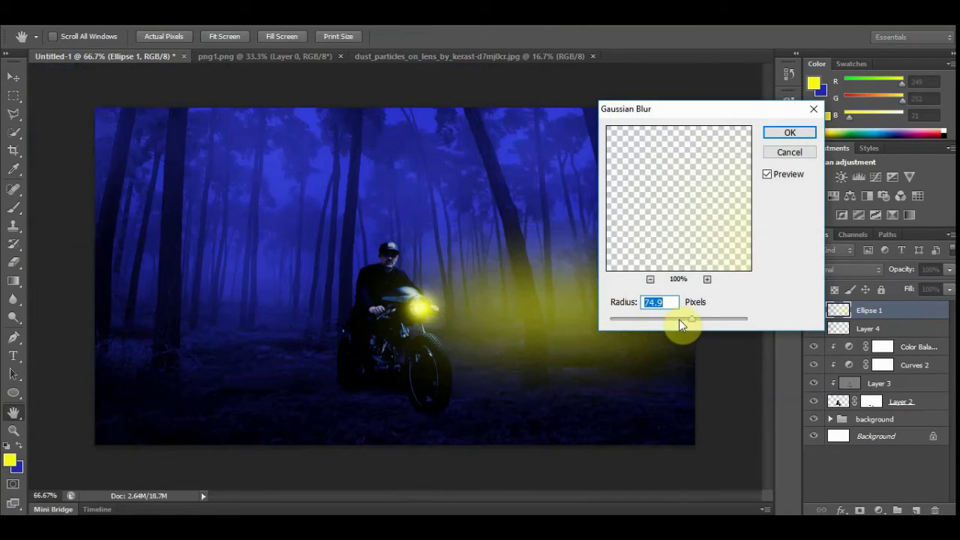
left_click_drag(679, 319, 682, 320)
left_click_drag(667, 117, 712, 111)
left_click(834, 128)
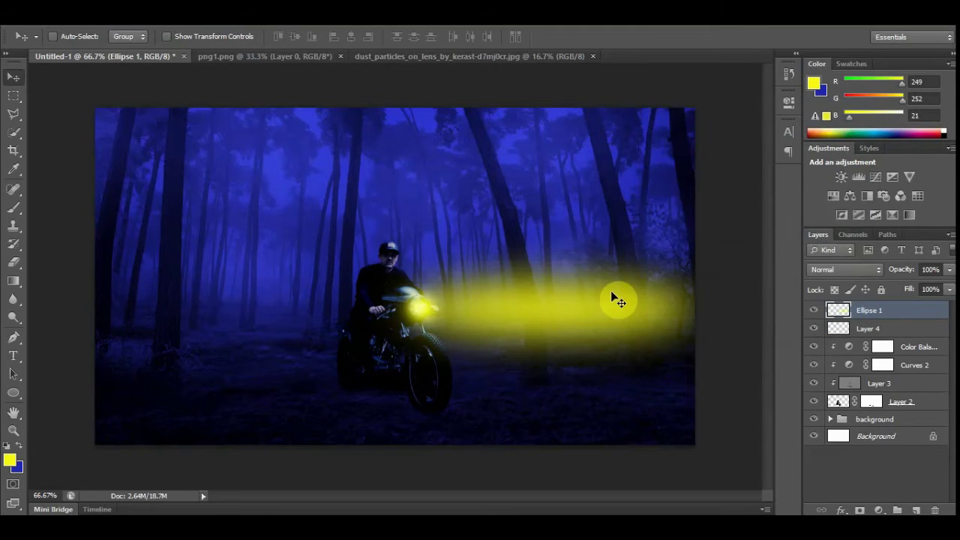
Free-transform the blurred ellipse, narrowing its near end to a small opening and placing that end on the headlight.
right_click(555, 305)
left_click(585, 311)
key("ctrl+t")
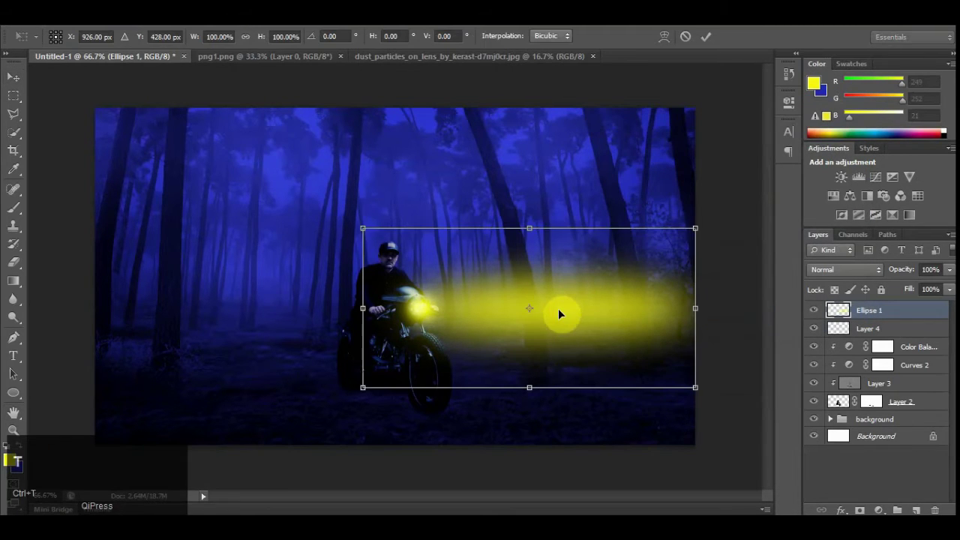
left_click_drag(363, 229, 370, 298)
left_click_drag(363, 388, 369, 335)
left_click_drag(418, 315, 442, 304)
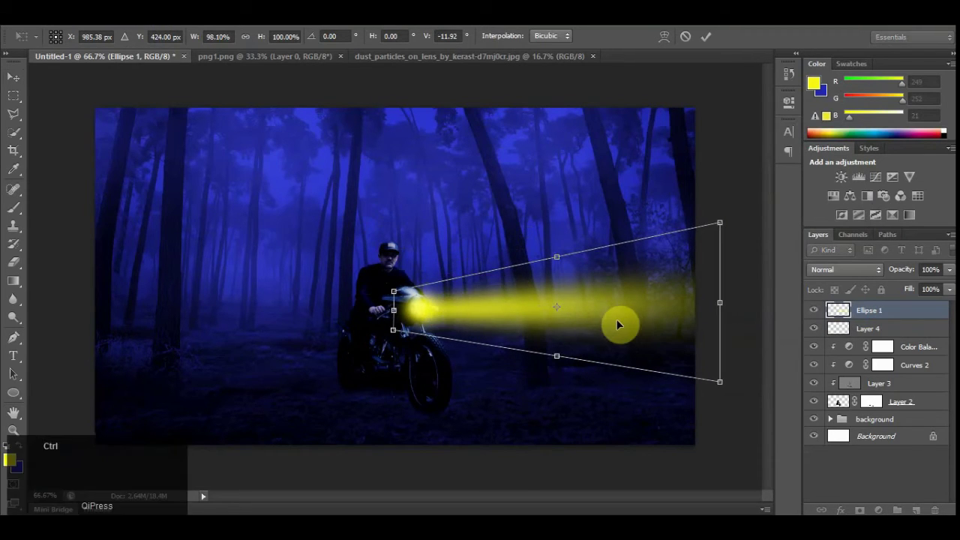
Spread the beam's two far corners well beyond the canvas to form a wide cone, and realign its origin on the headlight.
key("ctrl+minus")
key("ctrl+minus")
left_click_drag(559, 330, 546, 475)
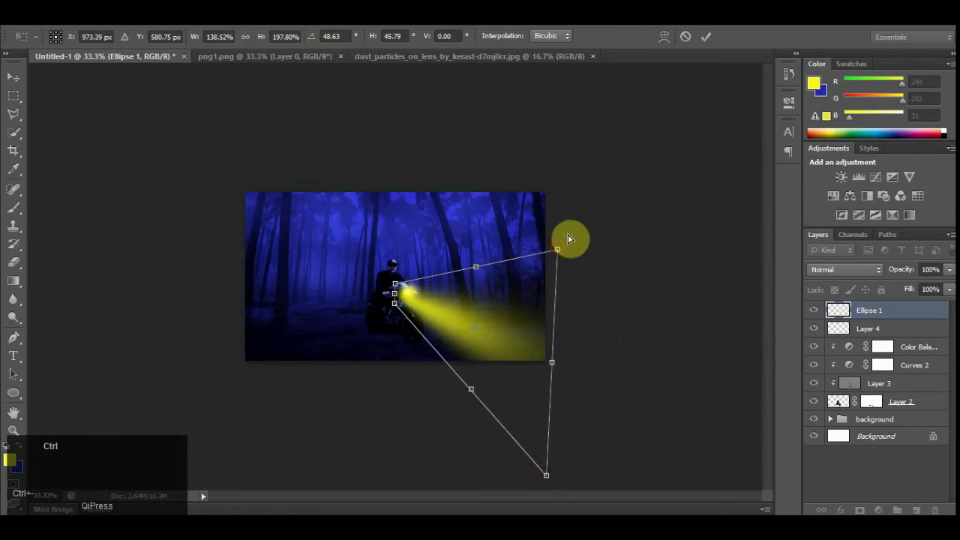
left_click_drag(559, 248, 613, 95)
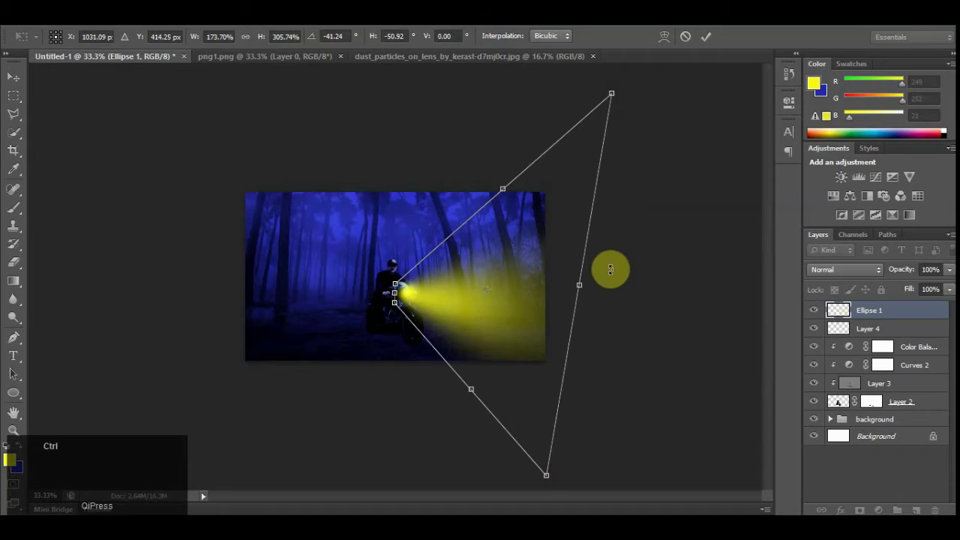
key("ctrl+minus")
left_click_drag(509, 428, 467, 465)
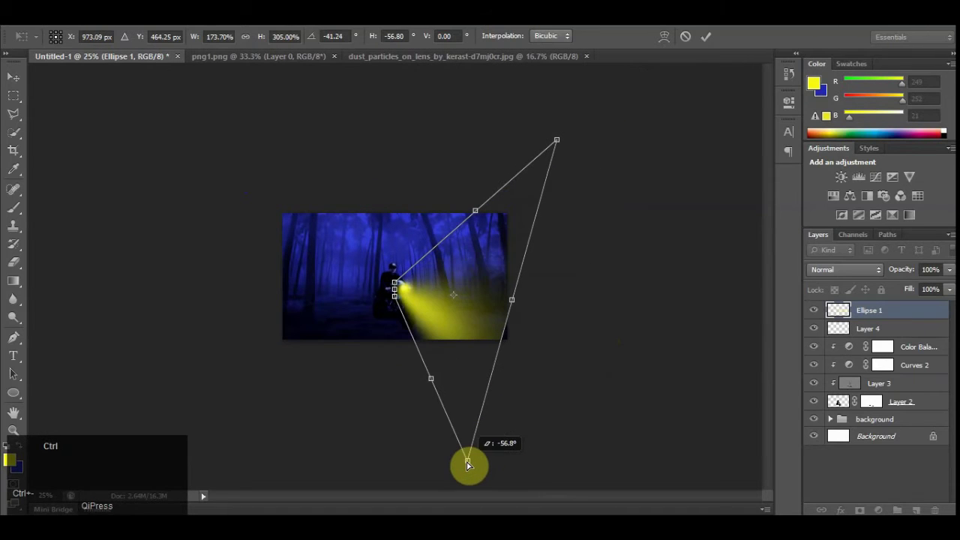
left_click_drag(557, 140, 633, 91)
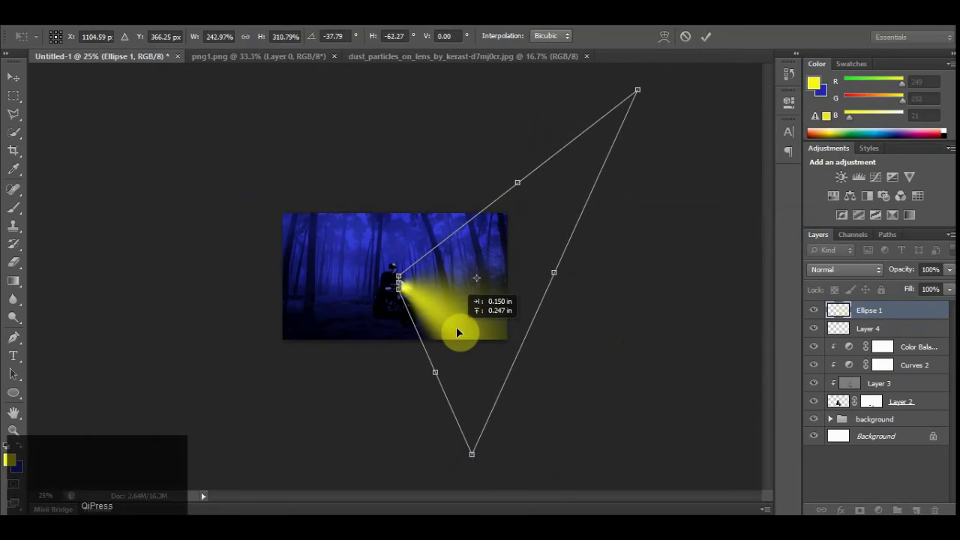
Pull the beam's lower far corner slightly outward to refine the cone and apply the transformation.
key("ctrl+equal")
key("ctrl+equal")
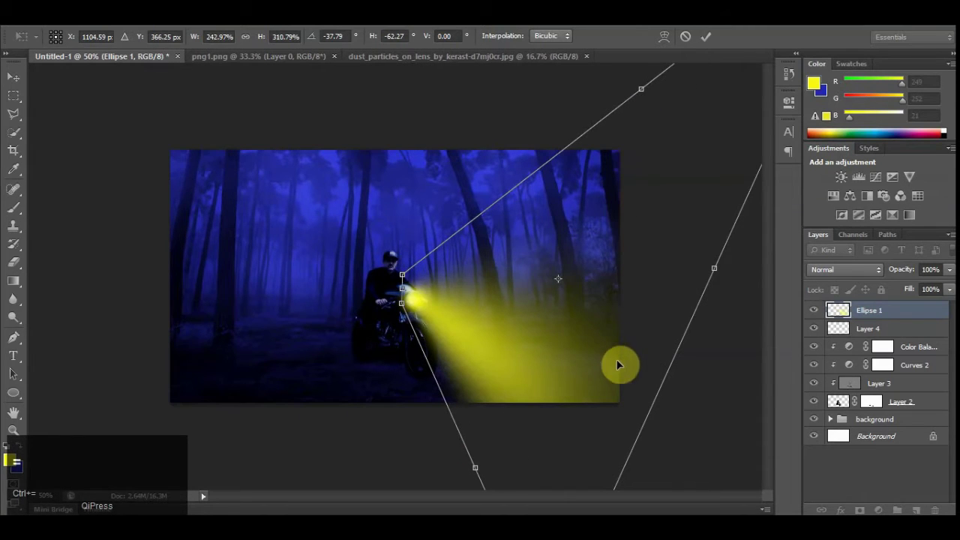
key("ctrl+minus")
key("ctrl+minus")
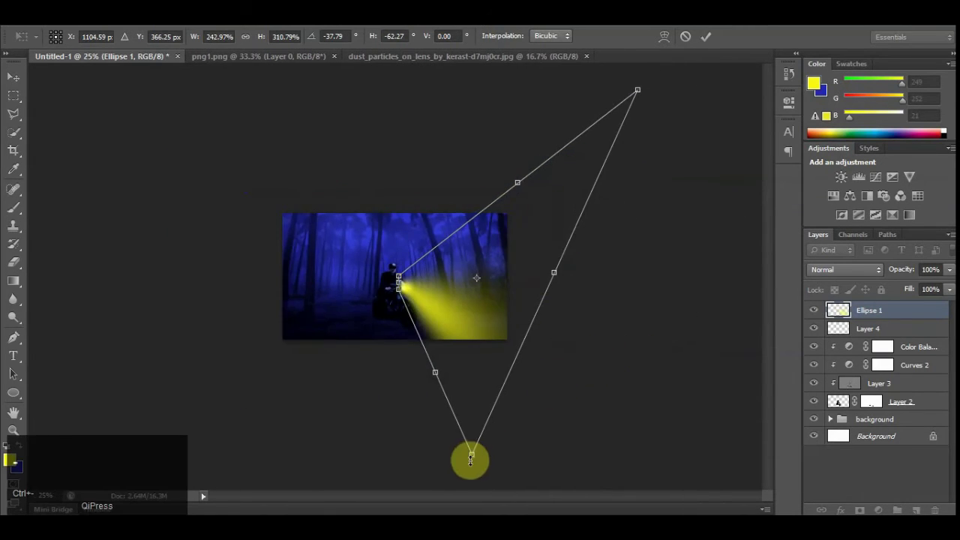
left_click_drag(471, 452, 481, 449)
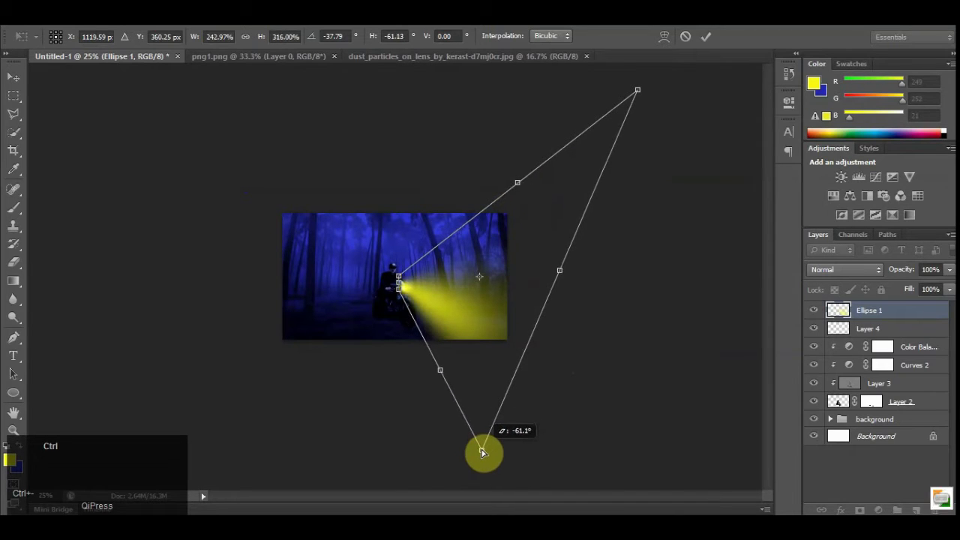
key("Return")
Compare the image with and without the beam, then set its layer to Screen blending at 67% opacity.
key("ctrl+equal")
key("ctrl+equal")
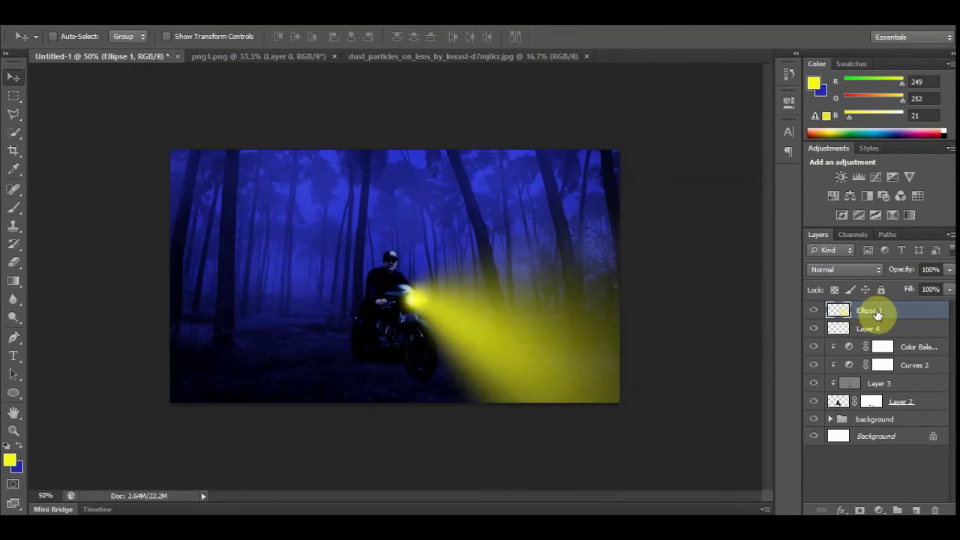
left_click(814, 310)
left_click(814, 310)
left_click(847, 271)
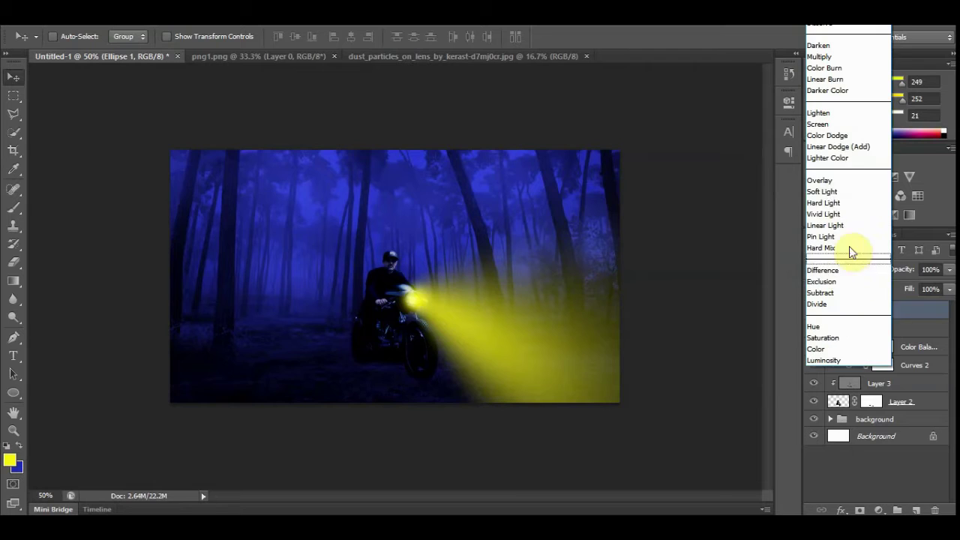
left_click(834, 124)
left_click(949, 269)
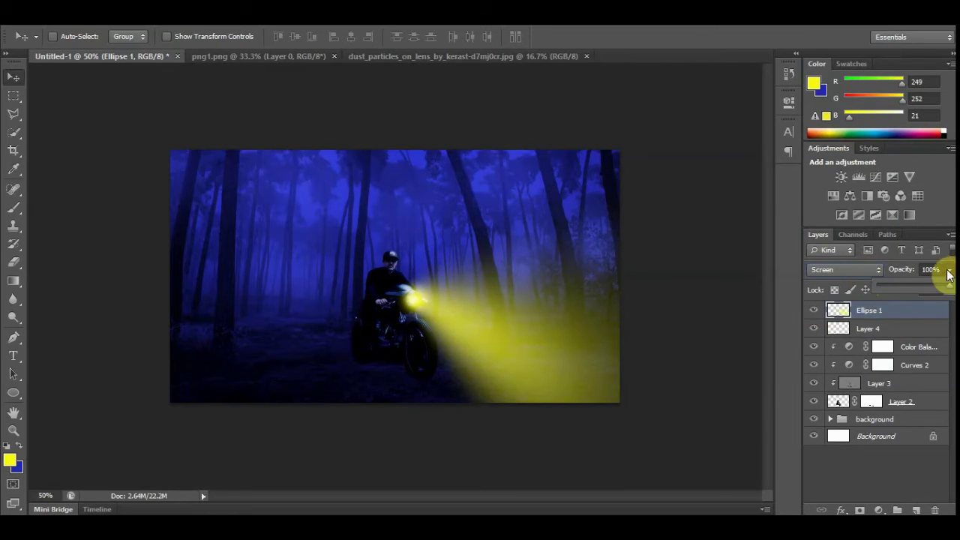
left_click_drag(943, 289, 927, 284)
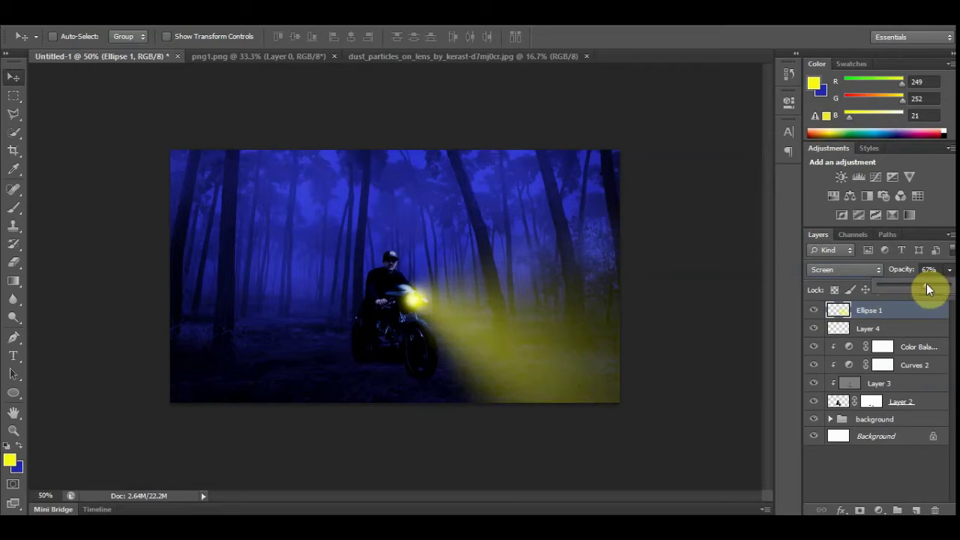
Duplicate the beam layer, load the copy's outline as a selection, and try filling it with yellow before undoing the fill.
left_click(872, 312)
key("ctrl+j")
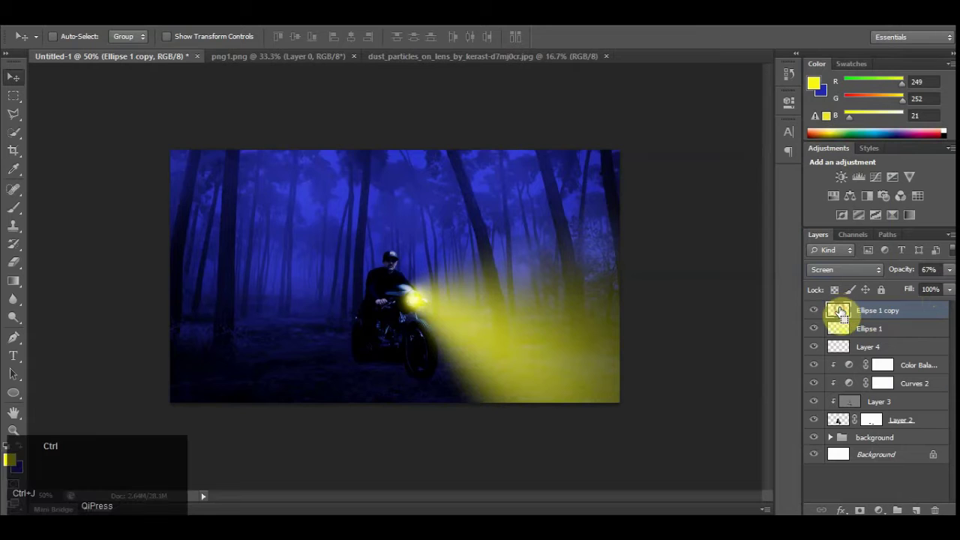
key("alt+BackSpace")
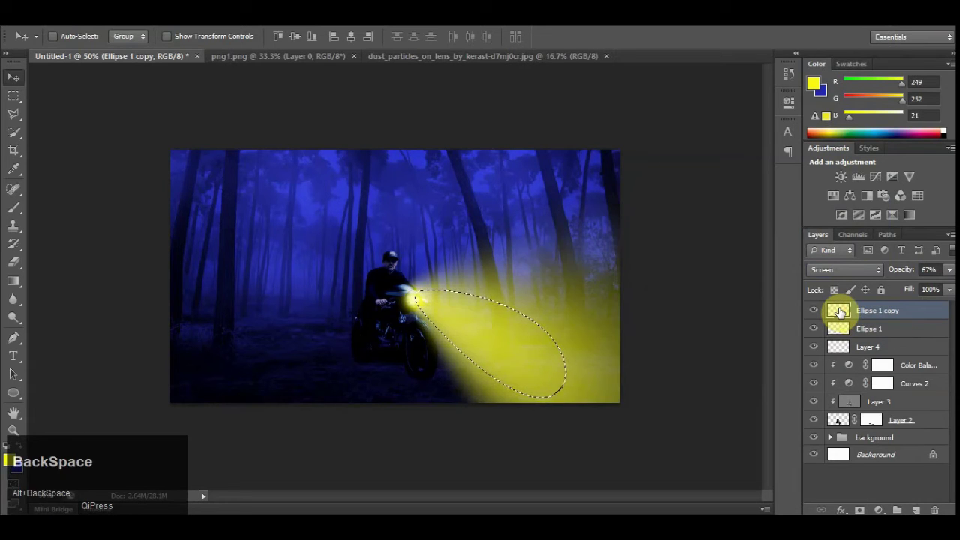
key("ctrl+z")
Change the foreground color to white and fill the selected beam copy with it.
left_click(10, 460)
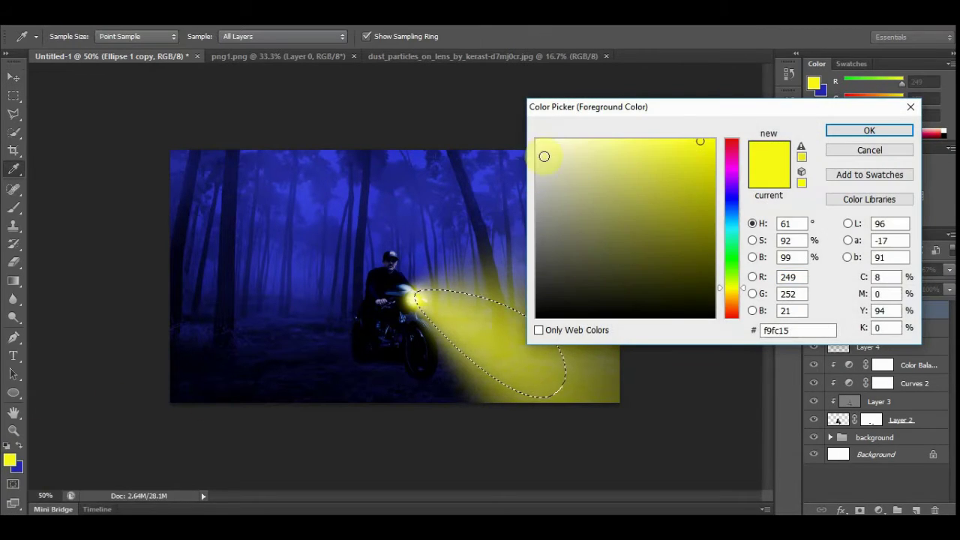
left_click_drag(544, 156, 535, 139)
left_click(870, 130)
key("alt+BackSpace")
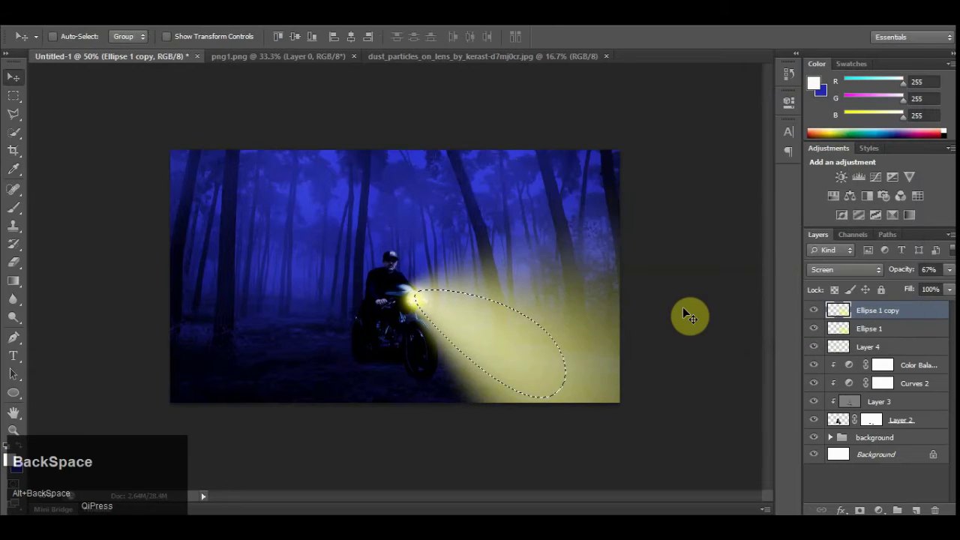
key("ctrl+t")
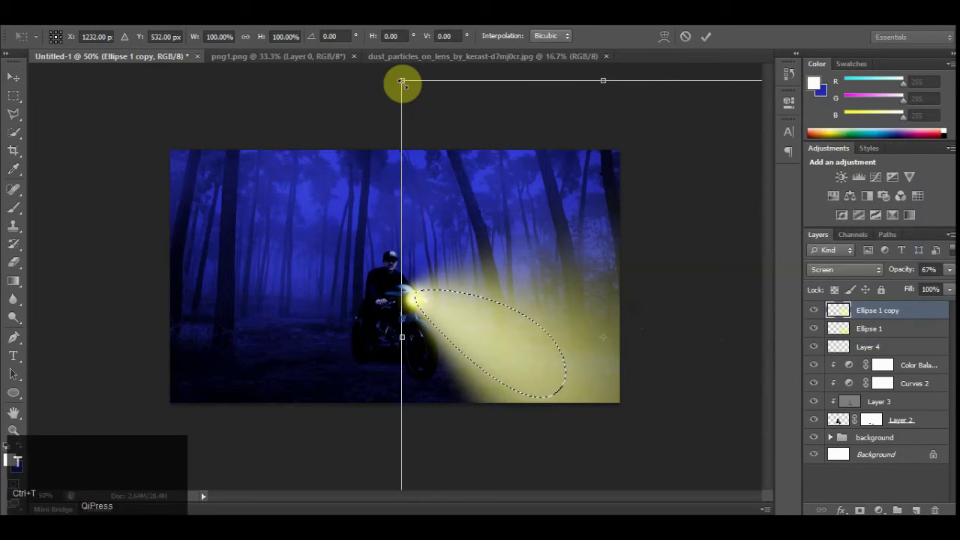
key("shift")
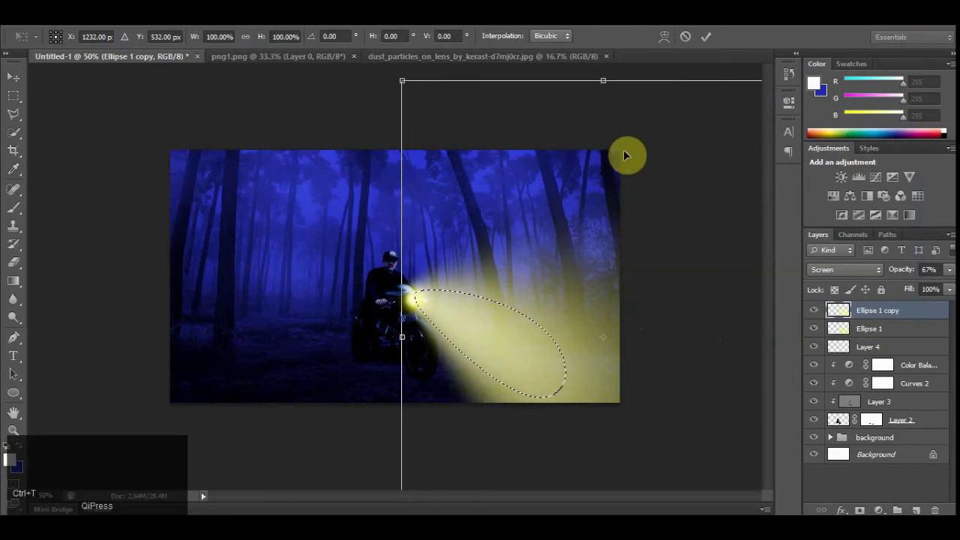
key("Escape")
Lower the white beam copy's opacity to 26% and clear the selection around it.
left_click(949, 269)
left_click_drag(927, 289, 907, 291)
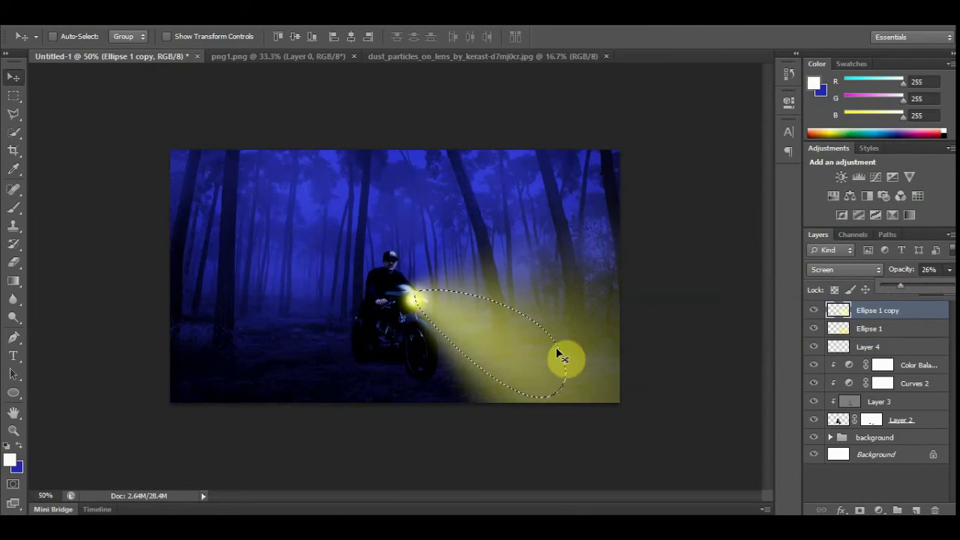
key("m")
key("v")
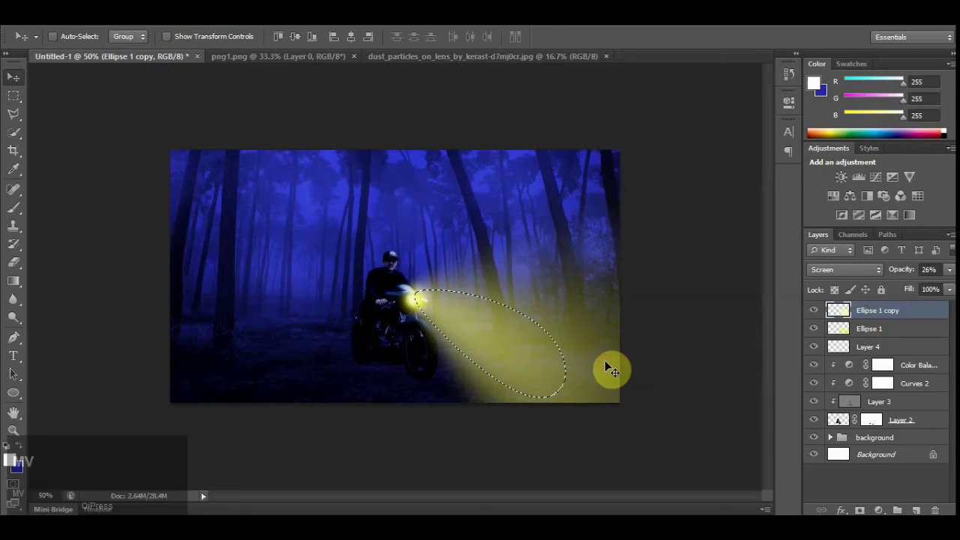
key("m")
left_click(533, 355)
key("v")
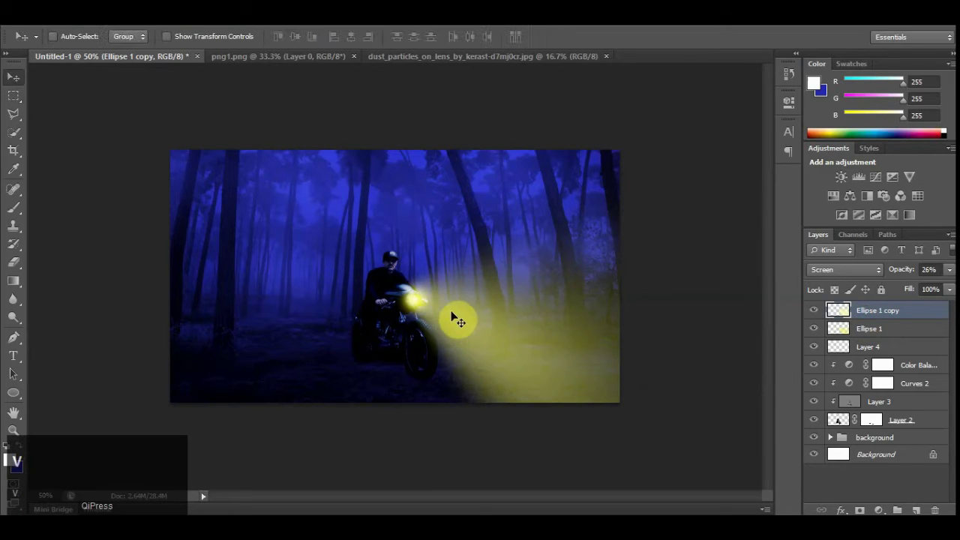
Try shifting the white beam copy upward, then delete that layer.
left_click_drag(460, 318, 466, 245)
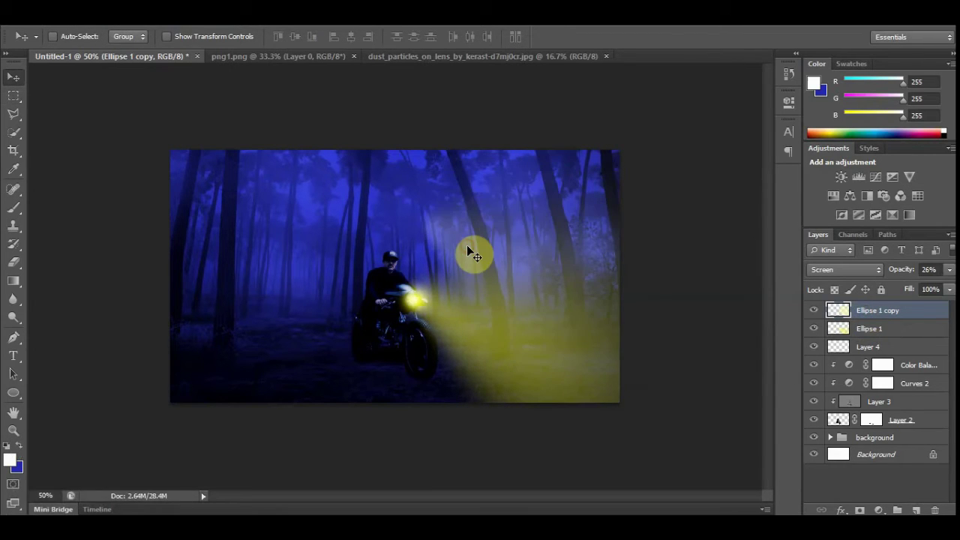
key("Delete")
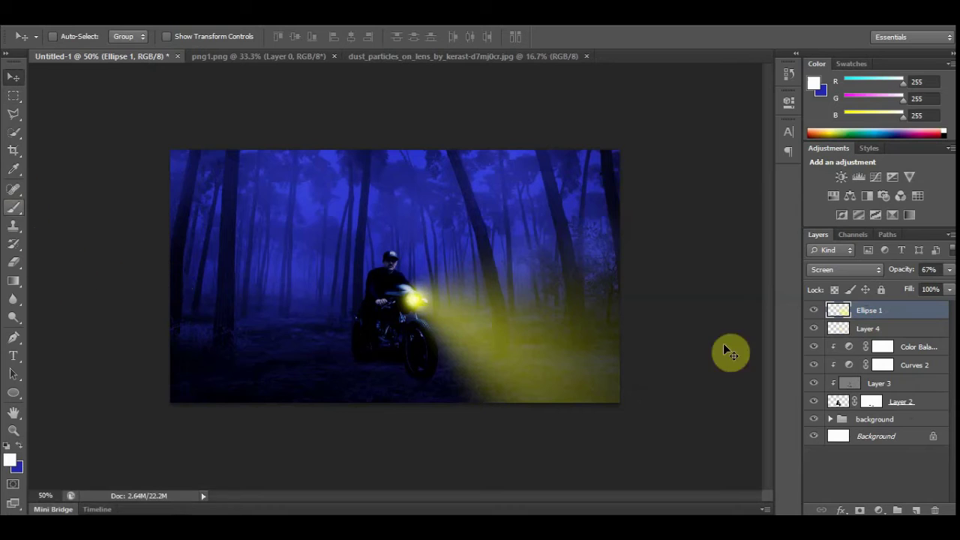
Add a new layer, draw a wide white ellipse from the headlight past the image's edge, and soften it with the previous Gaussian Blur.
left_click(916, 510)
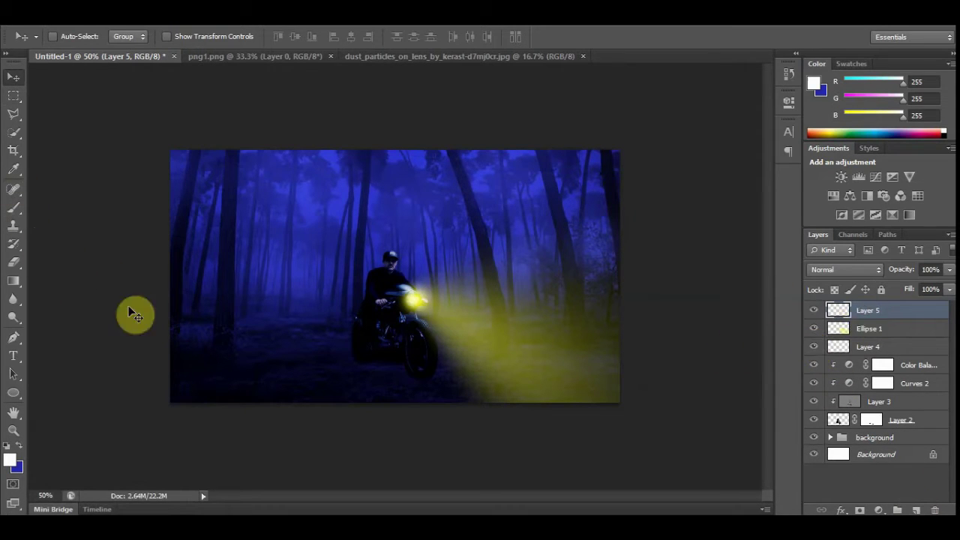
left_click(13, 393)
left_click_drag(418, 297, 662, 343)
left_click(224, 16)
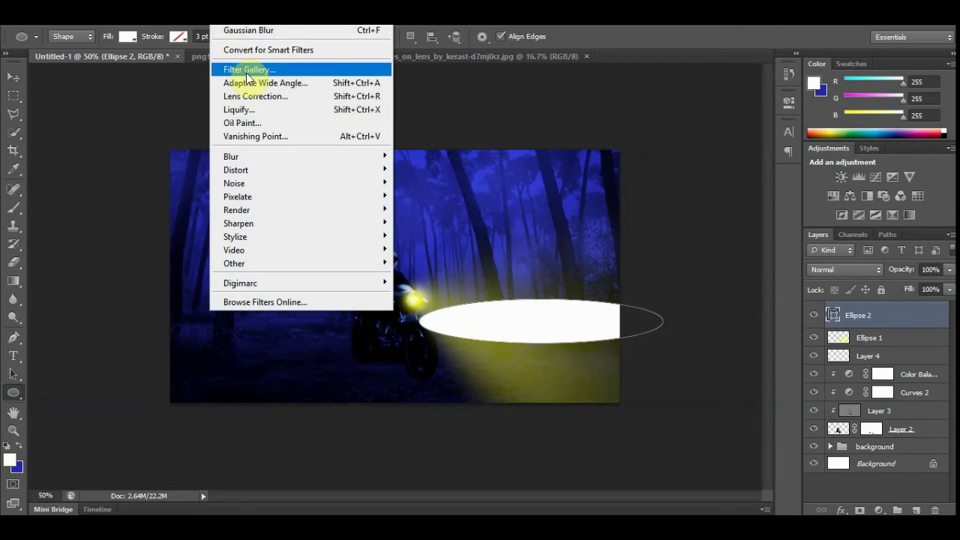
left_click(265, 31)
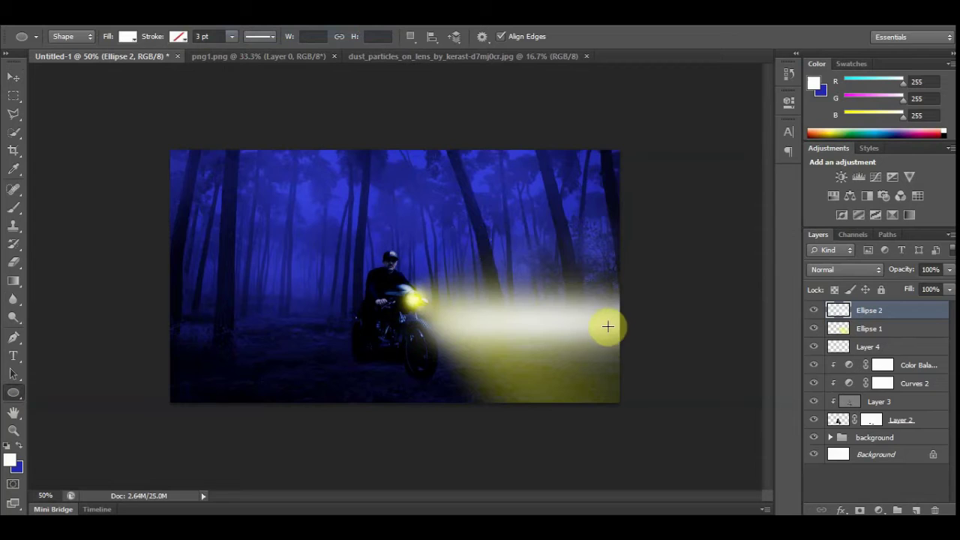
Start transforming the blurred white ellipse: tilt it downward along the yellow beam, narrow its near end, and align that end with the headlight.
key("ctrl+t")
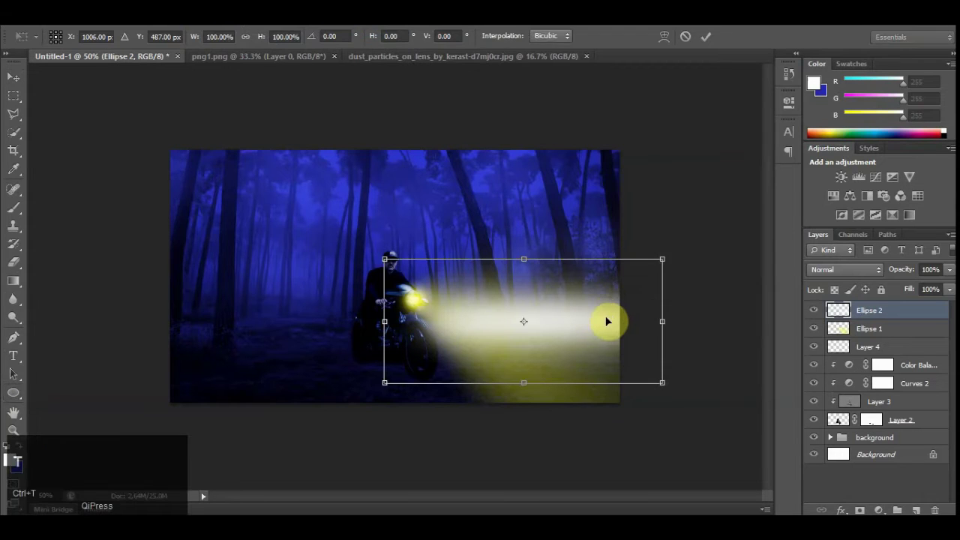
left_click_drag(669, 255, 696, 295)
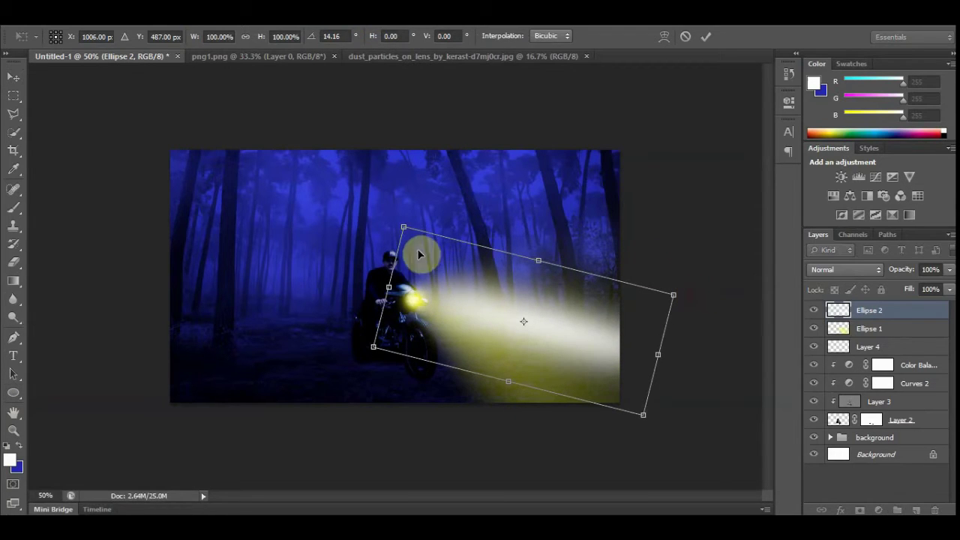
left_click_drag(405, 230, 383, 326)
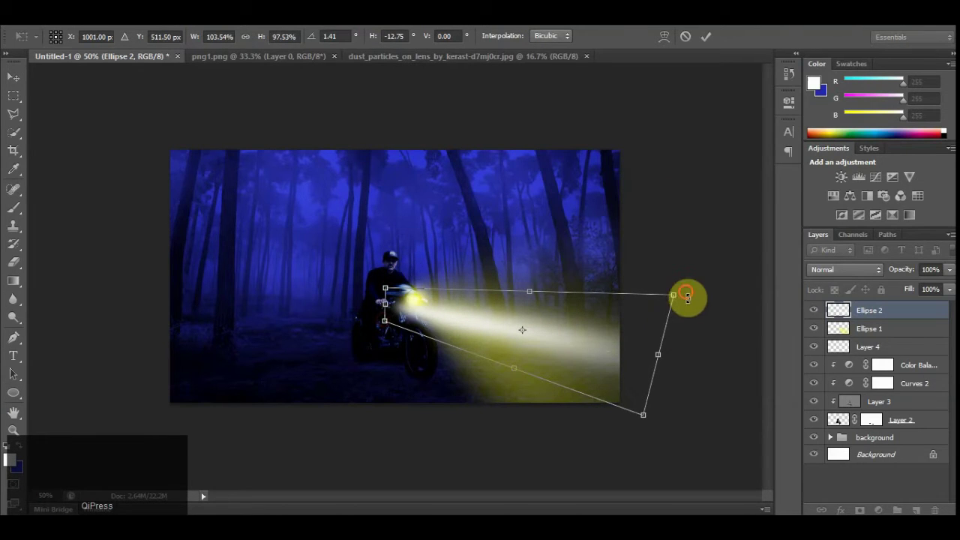
left_click_drag(686, 292, 685, 312)
left_click_drag(529, 339, 528, 343)
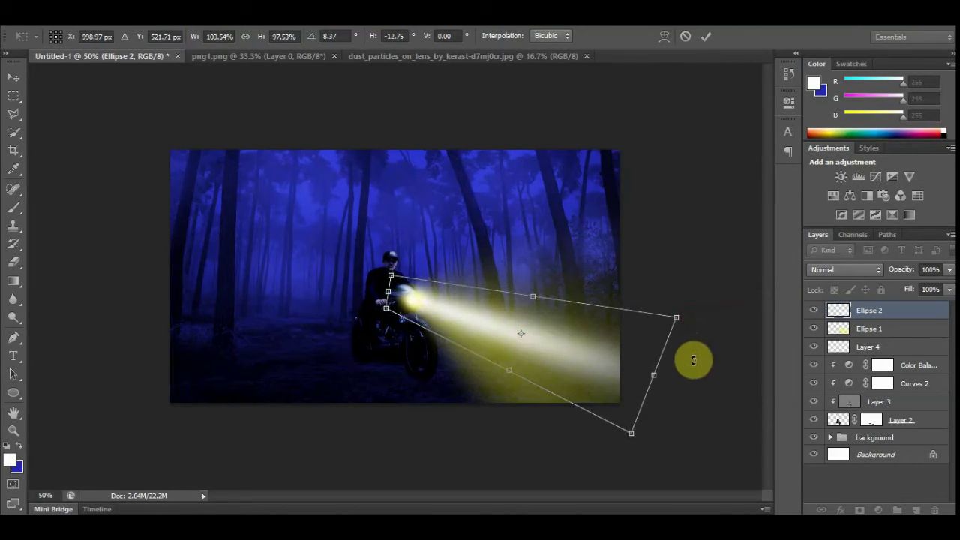
key("ctrl+minus")
left_click_drag(432, 297, 443, 299)
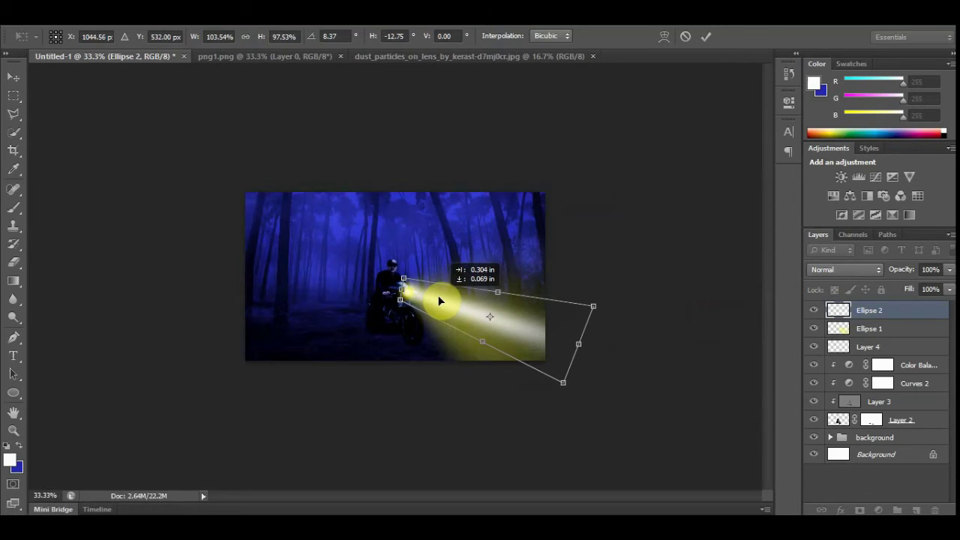
Spread the far corners of the white beam into a wide cone, tighten its upper corner at the headlight, and apply the transform.
left_click_drag(564, 384, 521, 433)
key("alt")
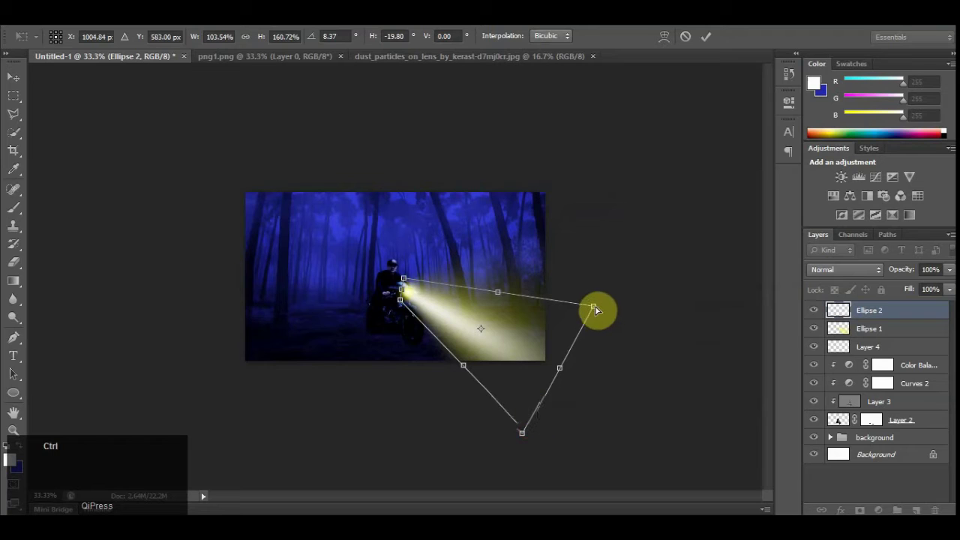
left_click_drag(596, 310, 631, 248)
key("ctrl+equal")
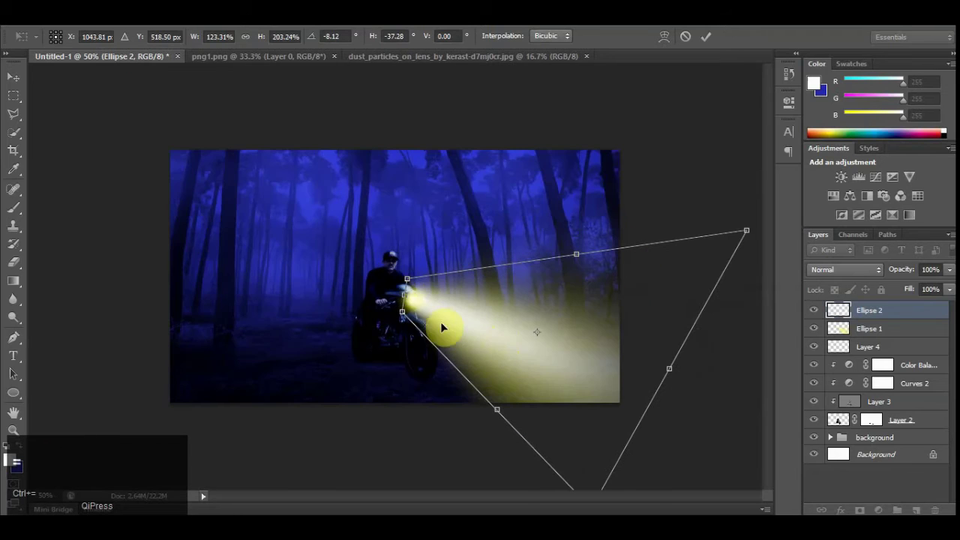
mouse_move(407, 279)
left_mouse_down()
mouse_move(408, 307)
mouse_move(412, 297)
left_mouse_up()
left_click_drag(747, 230, 725, 253)
key("Return")
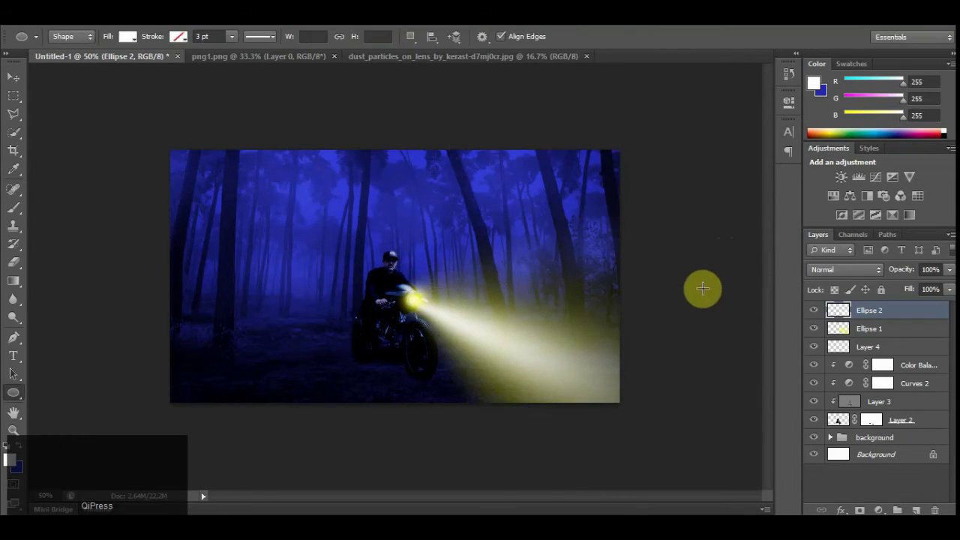
Lower the white beam layer's opacity to 57%.
left_click(950, 269)
left_click_drag(935, 285, 929, 289)
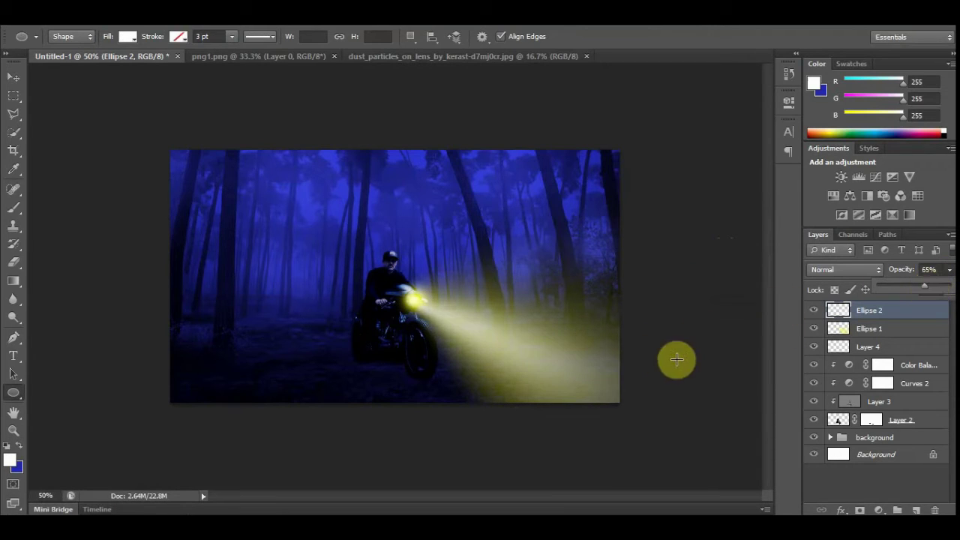
left_click_drag(920, 285, 919, 285)
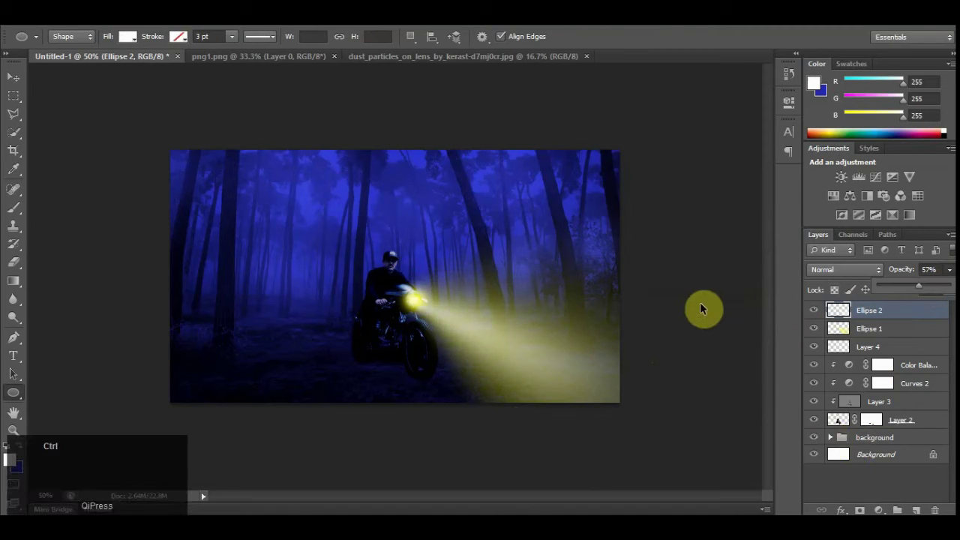
key("v")
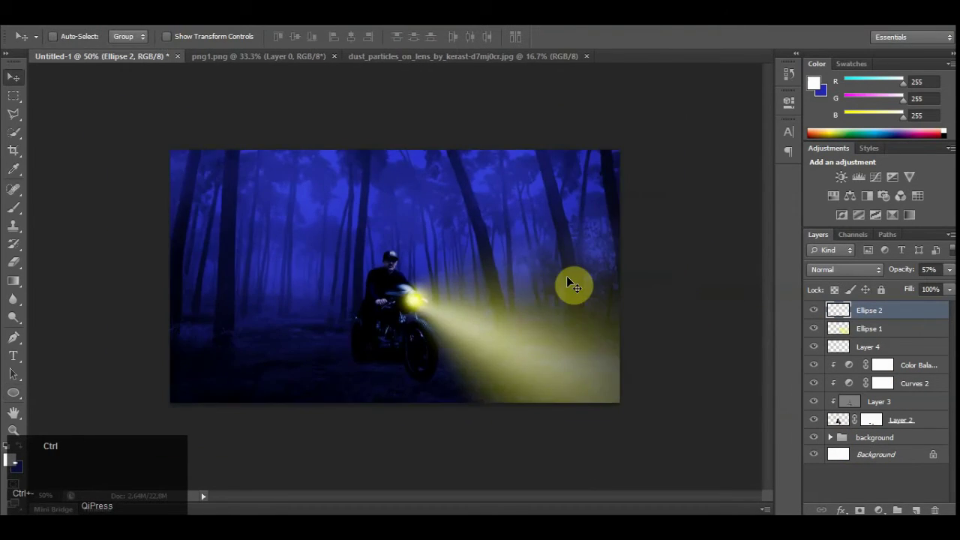
key("ctrl+plus")
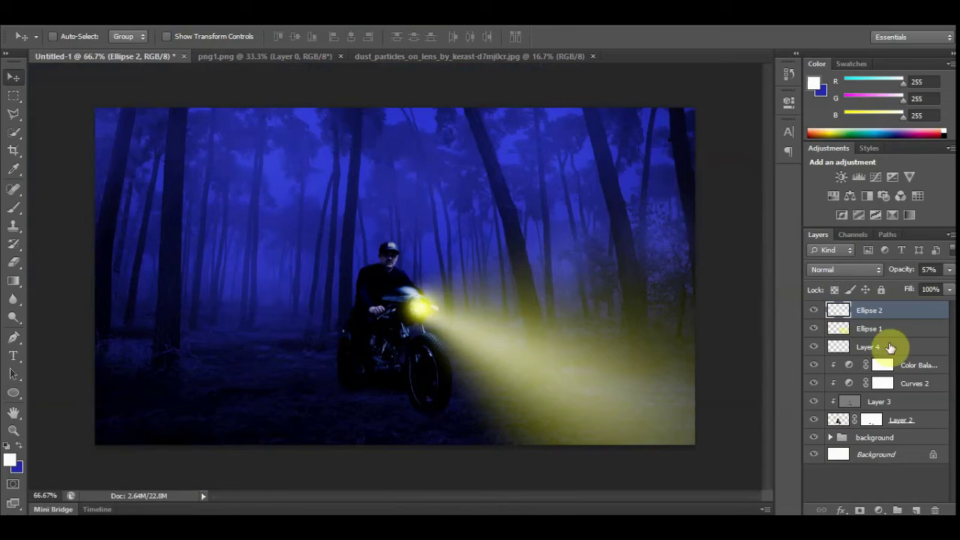
Add a new empty layer directly beneath the motorcyclist layer, outside its clipping group.
left_click(905, 421)
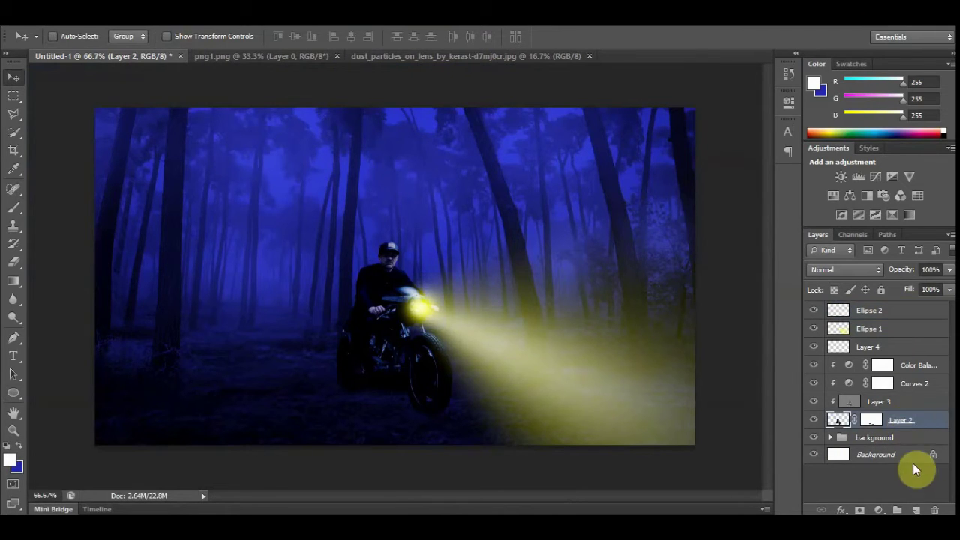
left_click(918, 510)
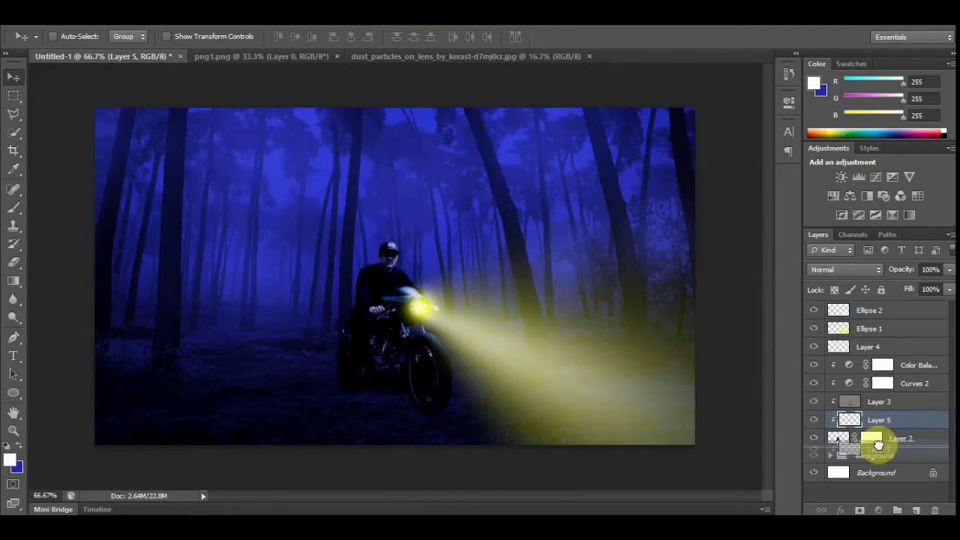
left_click_drag(879, 444, 853, 440)
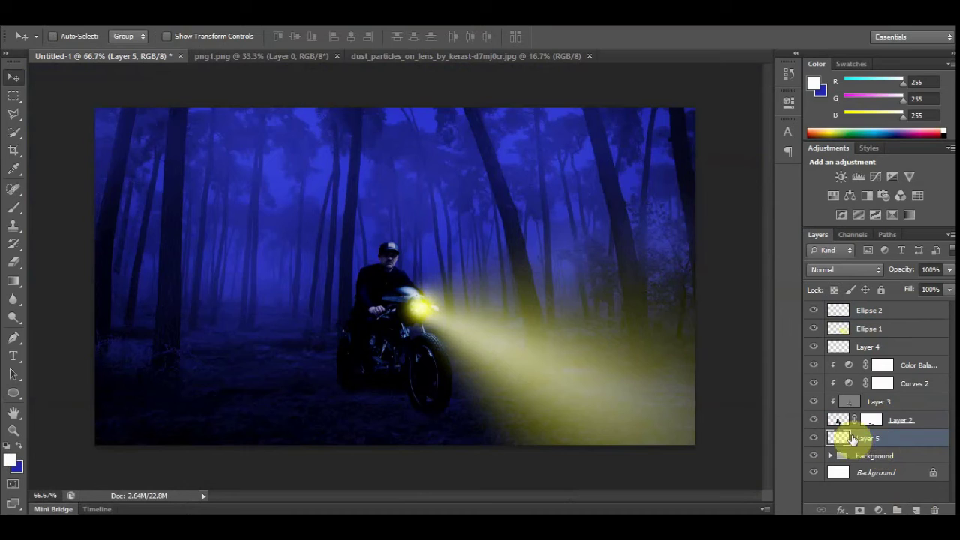
Choose the Ellipse tool and set the foreground color to bright red (RGB 251, 5, 11).
left_click(13, 393)
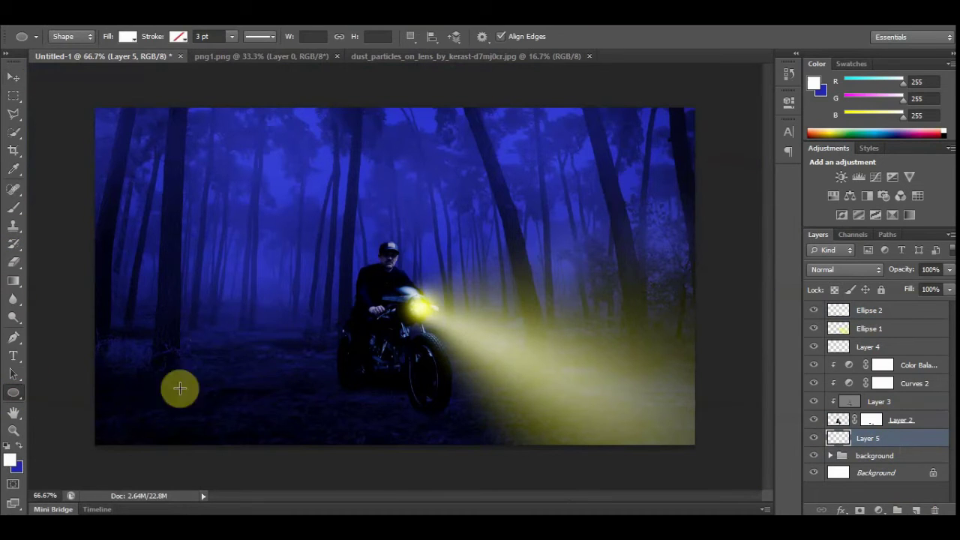
left_click(9, 459)
left_click(723, 143)
left_click(712, 143)
left_click(869, 130)
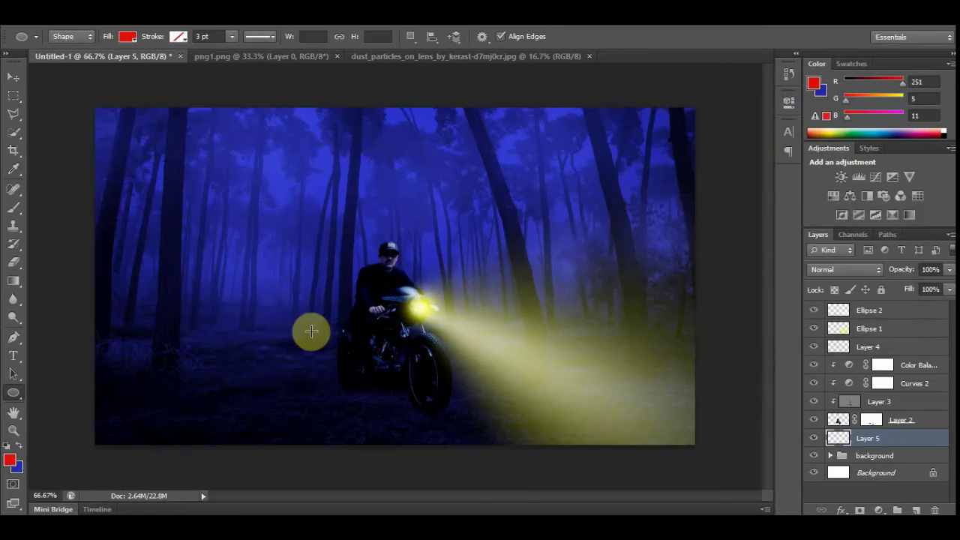
Draw a flat red ellipse behind the motorcycle's rear half and soften it with the previous Gaussian Blur.
left_click_drag(267, 324, 436, 372)
left_click(233, 27)
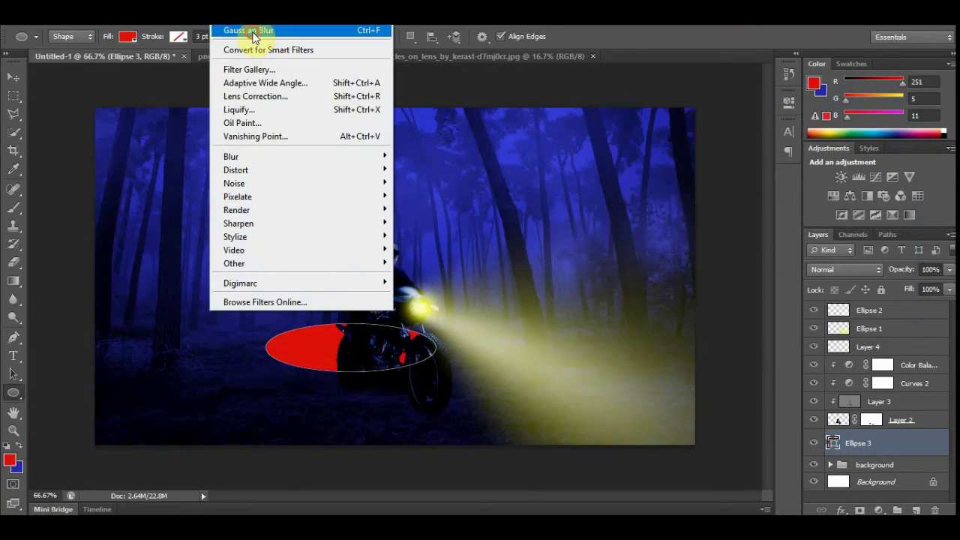
left_click(257, 32)
Set the blend mode of both the red glow layer and the white beam layer to Screen.
left_click(836, 269)
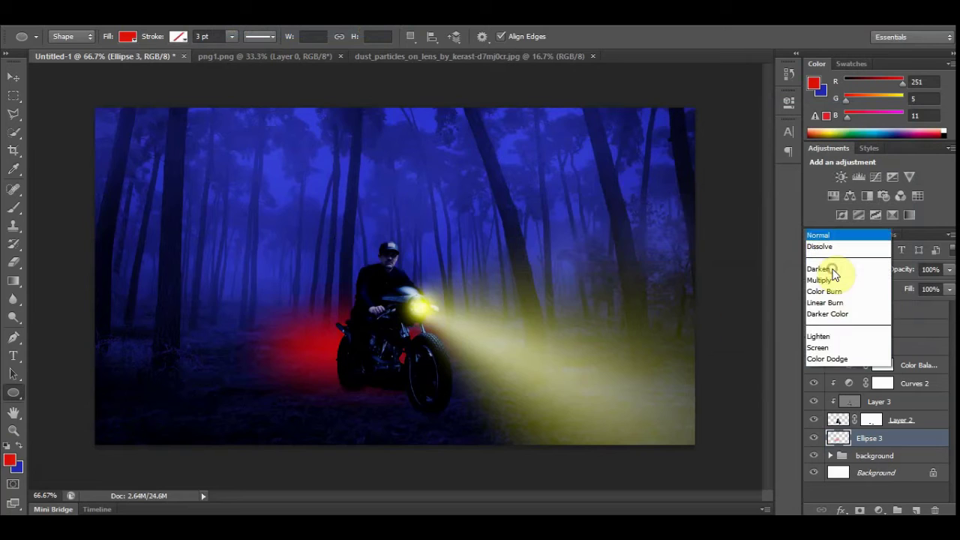
left_click(838, 147)
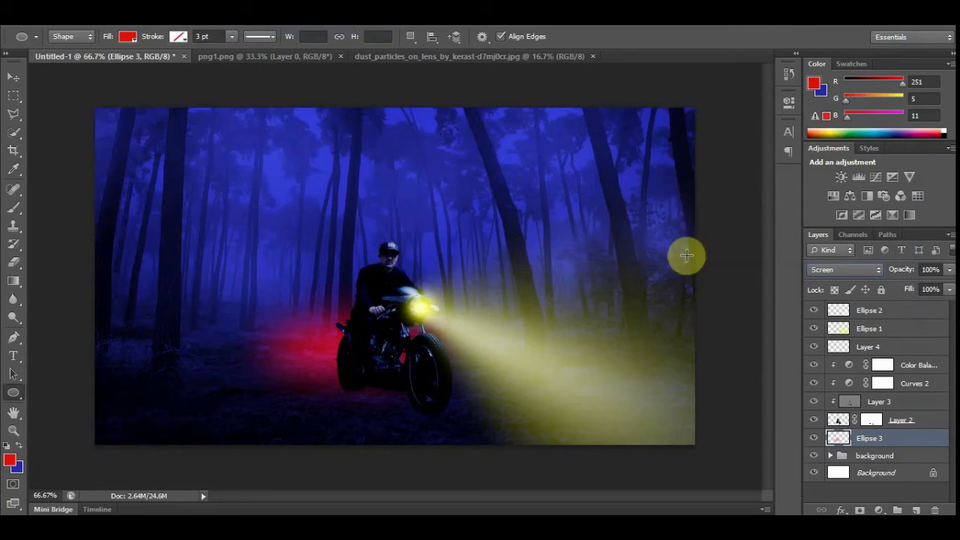
left_click(873, 315)
left_click(863, 270)
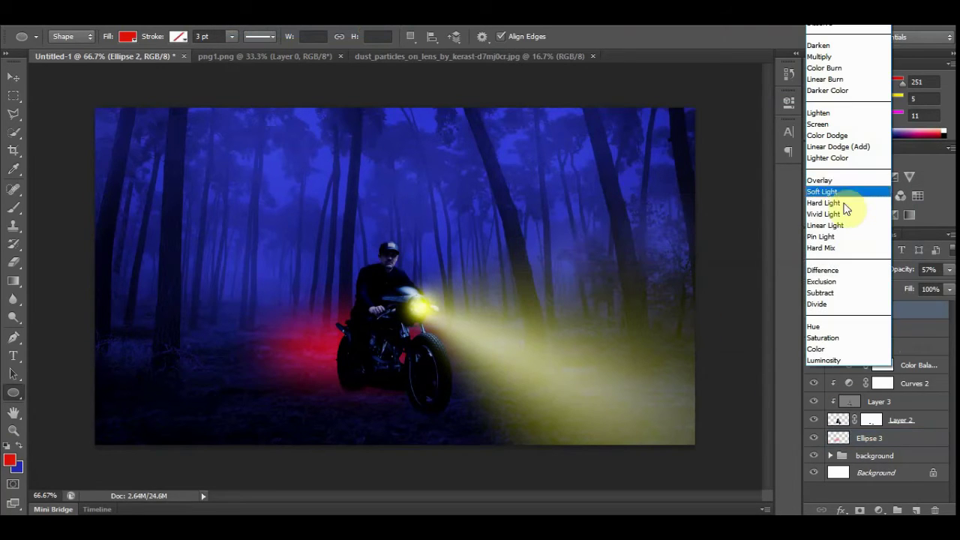
left_click(821, 126)
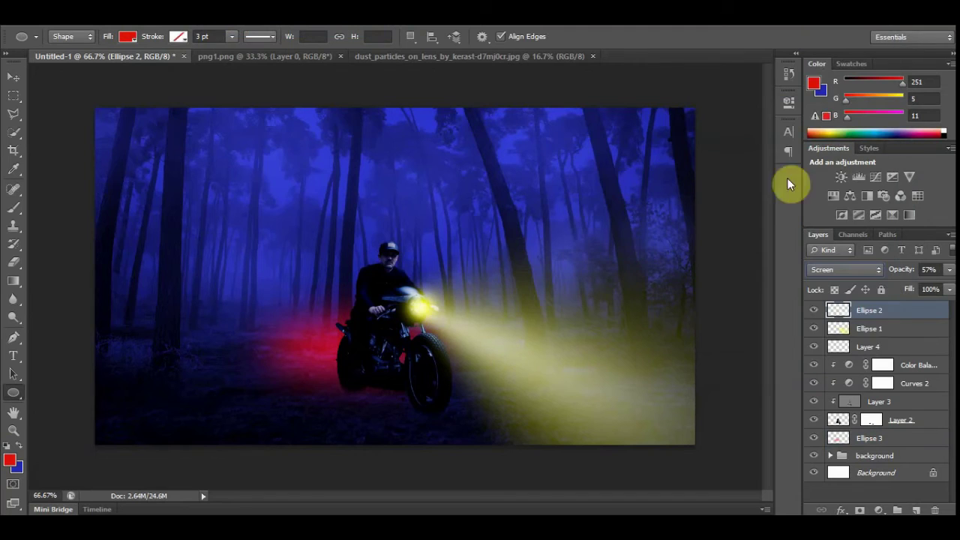
Squash the red glow to about 88% height and shift it slightly backward and down behind the motorcycle.
left_click(870, 438)
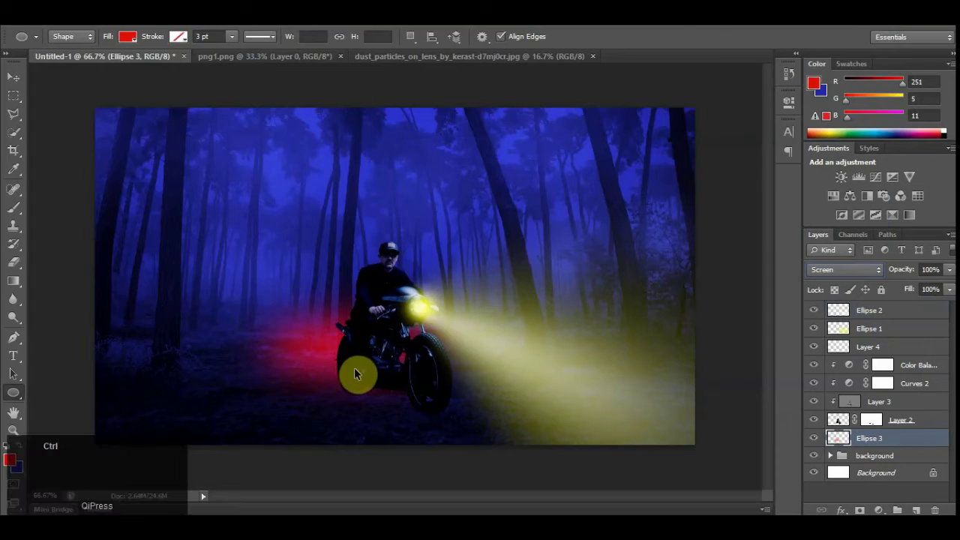
key("ctrl+t")
left_click_drag(350, 425, 350, 405)
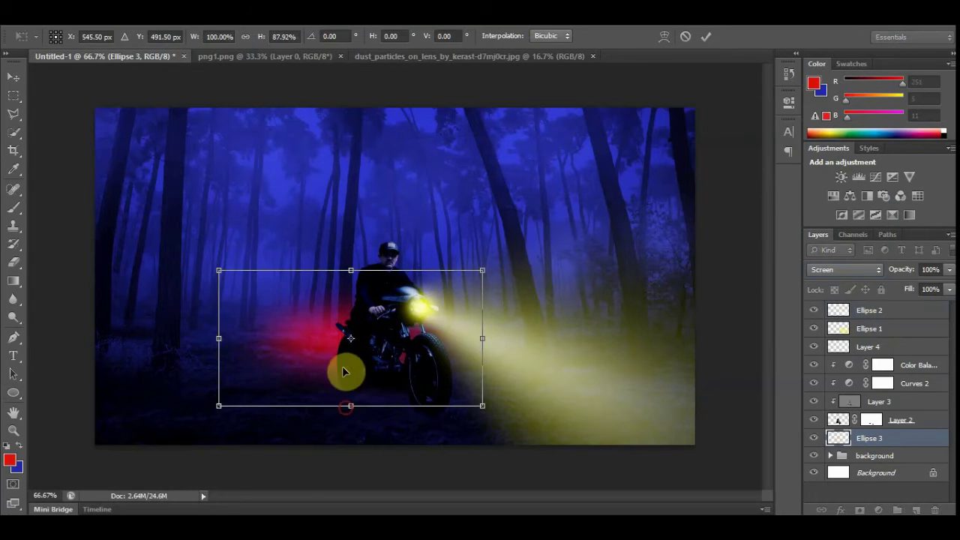
left_click_drag(375, 345, 365, 347)
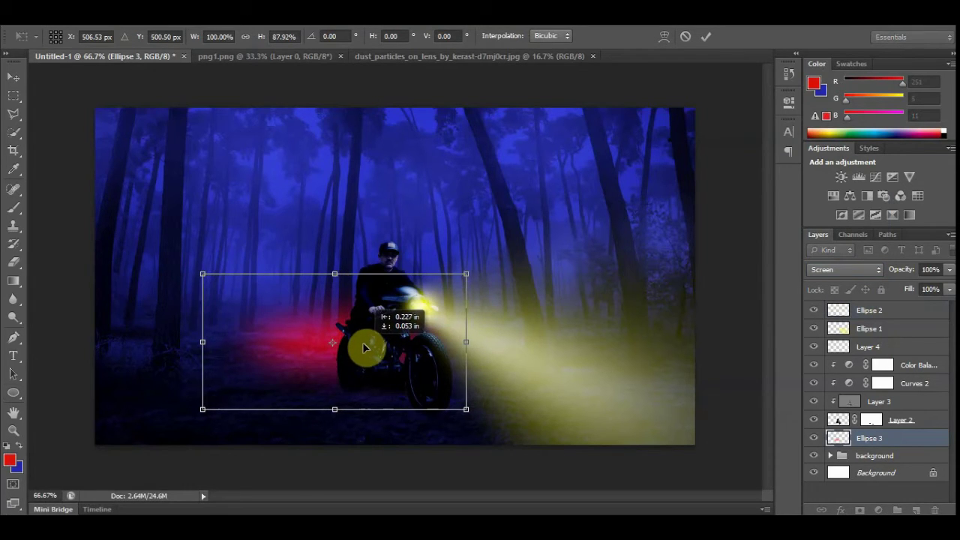
Lower the red glow's opacity to 67%, apply its transform, and nudge the glow beside the rear wheel.
left_click_drag(948, 270, 933, 290)
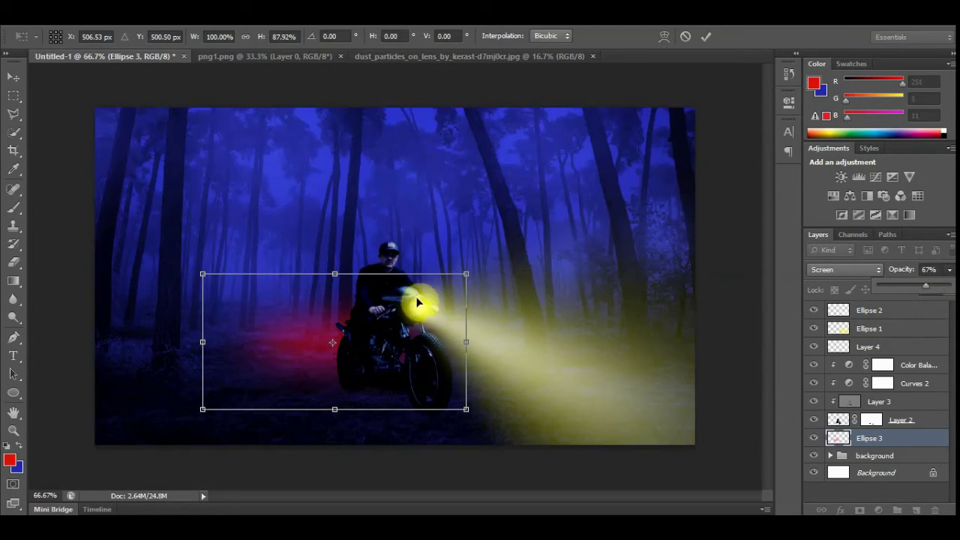
left_click(431, 308)
double_click(400, 319)
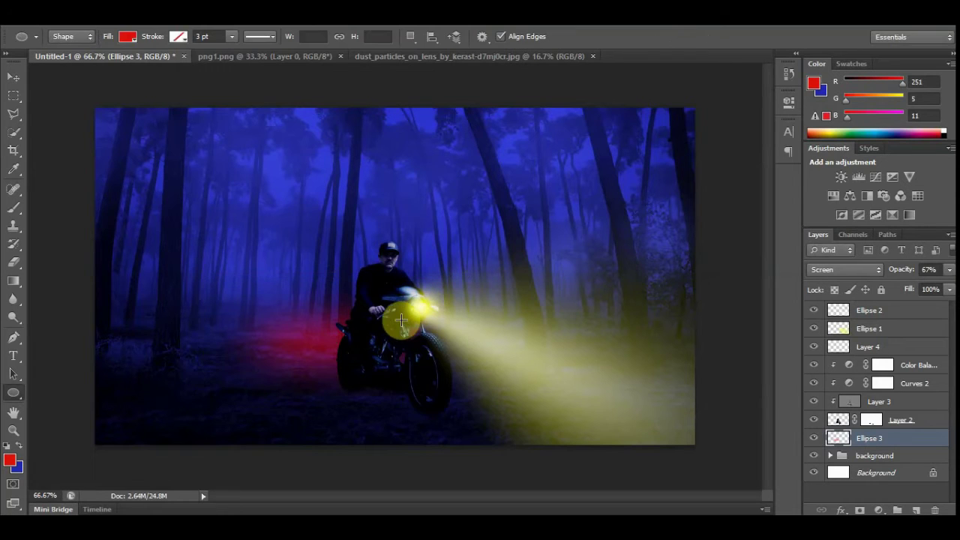
key("v")
mouse_move(325, 347)
left_mouse_down()
mouse_move(314, 350)
mouse_move(344, 349)
left_mouse_up()
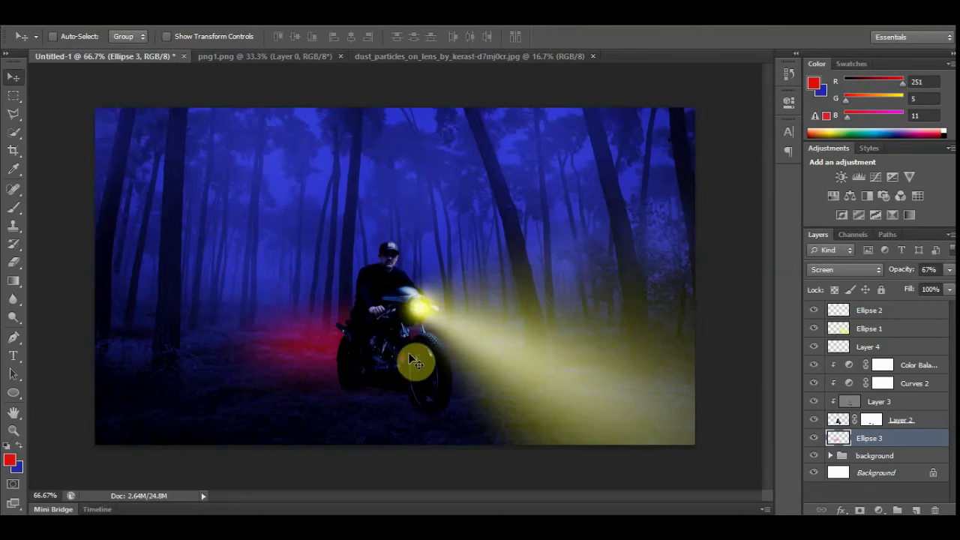
Erase the red spill on the ground beneath the motorcycle, raising the eraser's opacity to 100%.
left_click(13, 262)
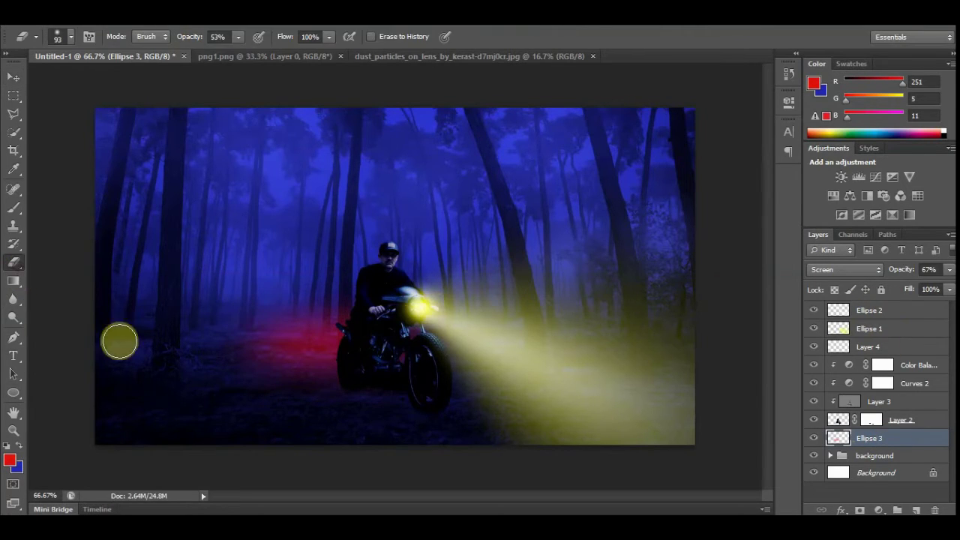
left_click(354, 393)
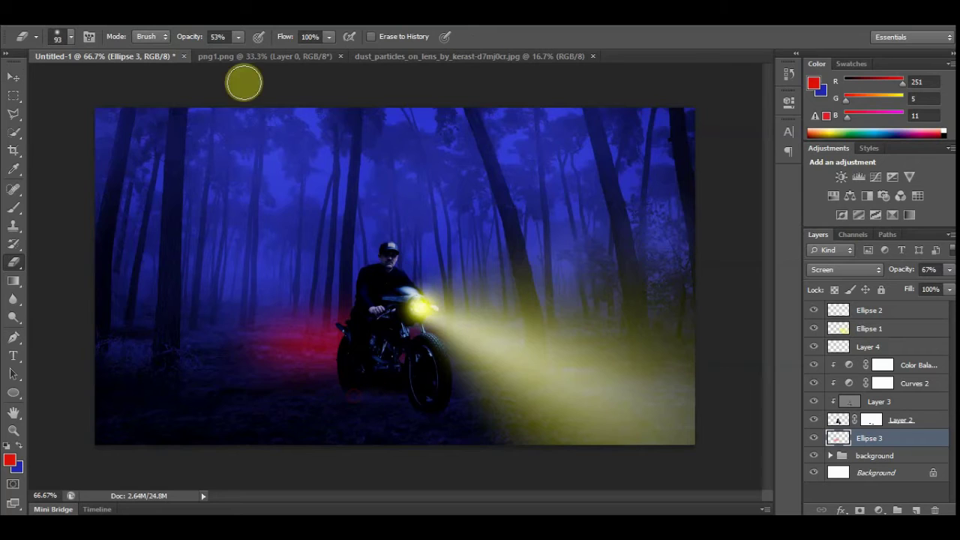
left_click_drag(284, 66, 277, 60)
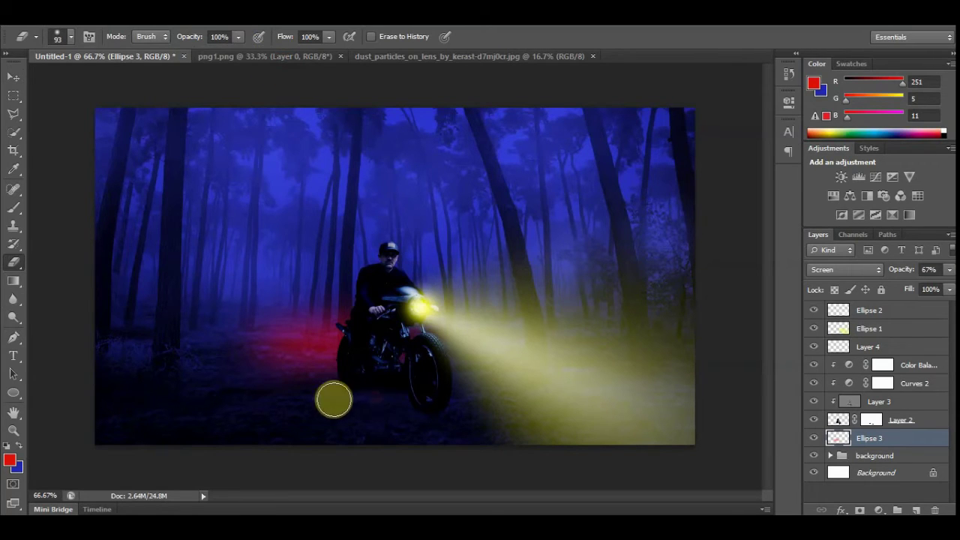
left_click(392, 396)
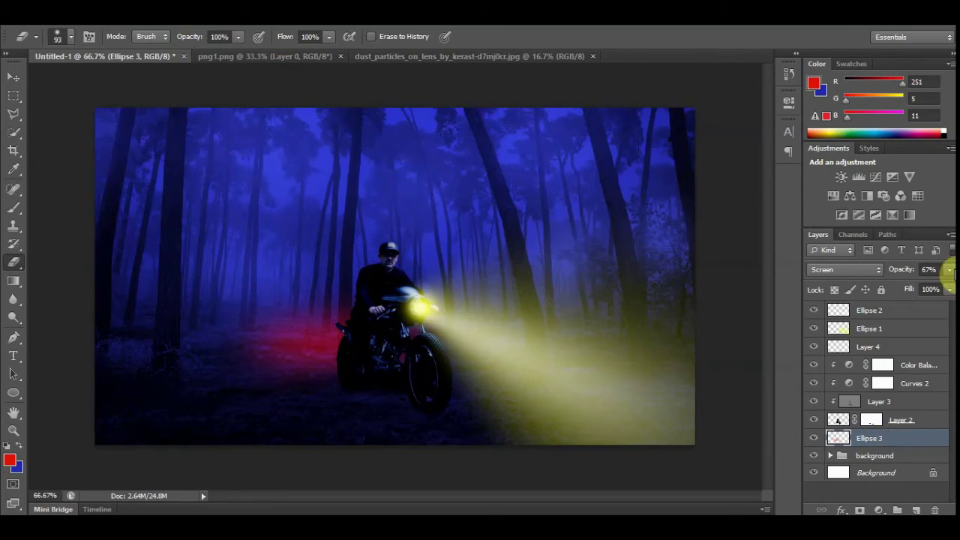
Lower the red glow layer's opacity to 59% and erase the glow's upper edge behind the motorcycle.
left_click(950, 270)
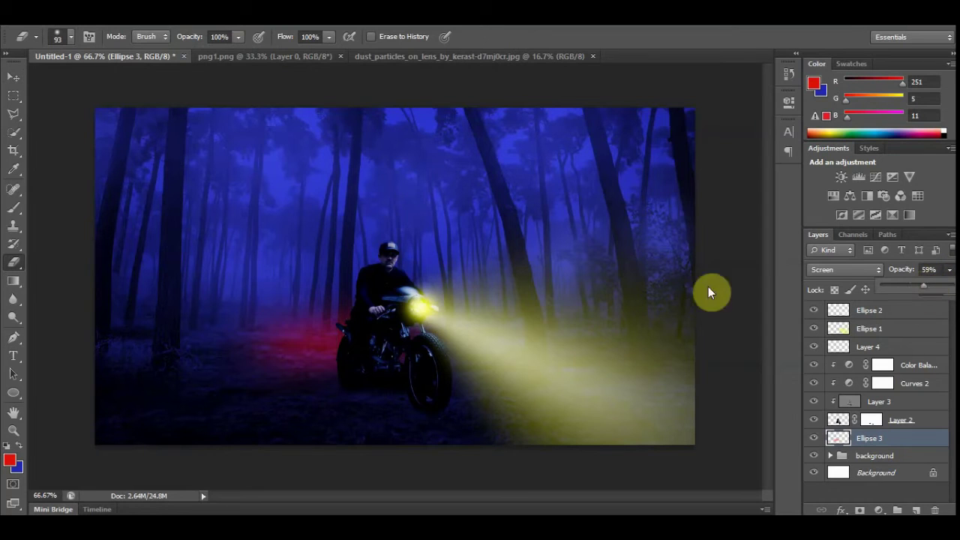
left_click(304, 309)
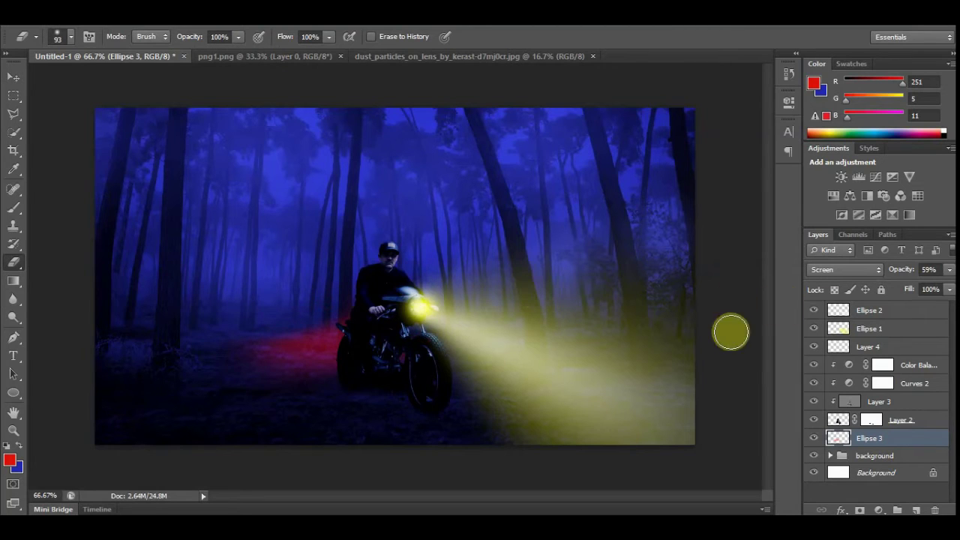
key("v")
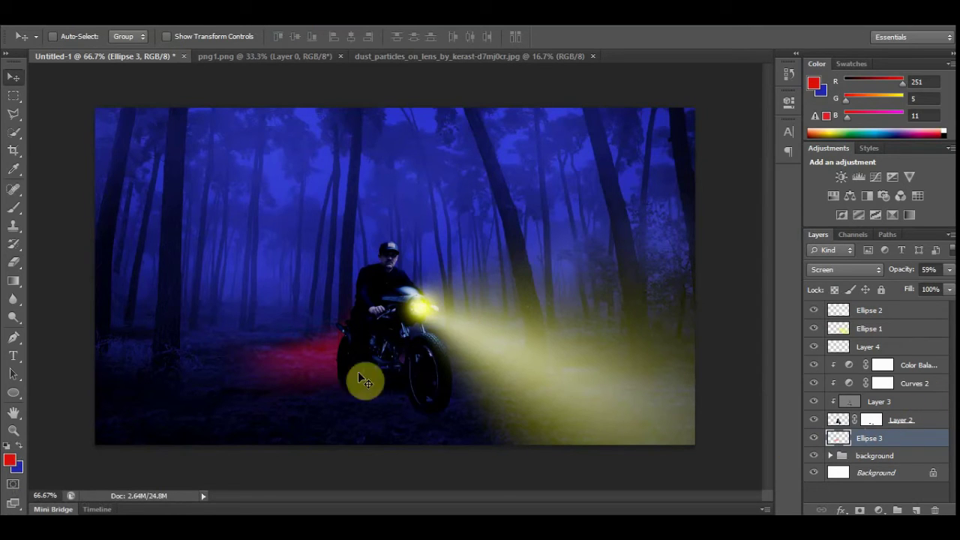
Add a new layer beneath the red glow layer and name it shadow.
left_click(916, 510)
left_click_drag(881, 448, 886, 466)
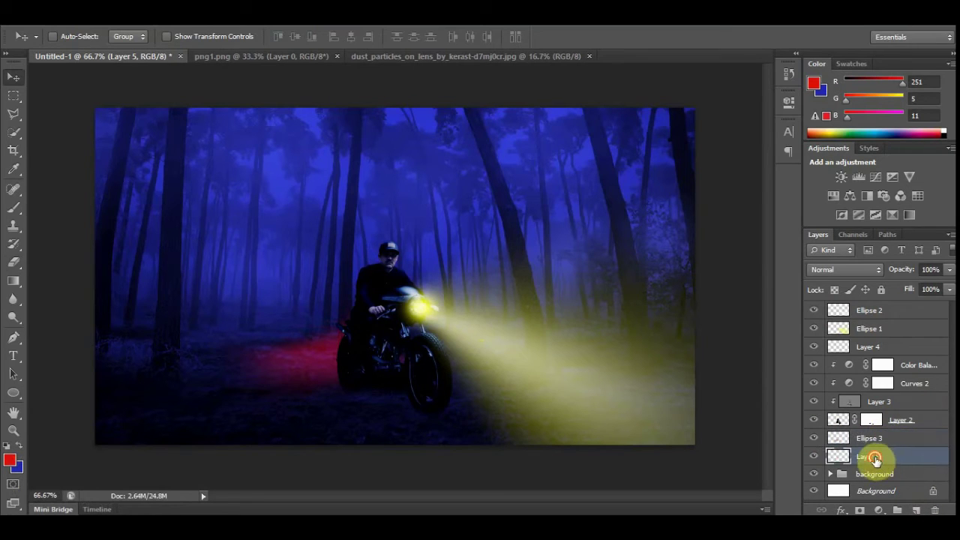
type("shadow")
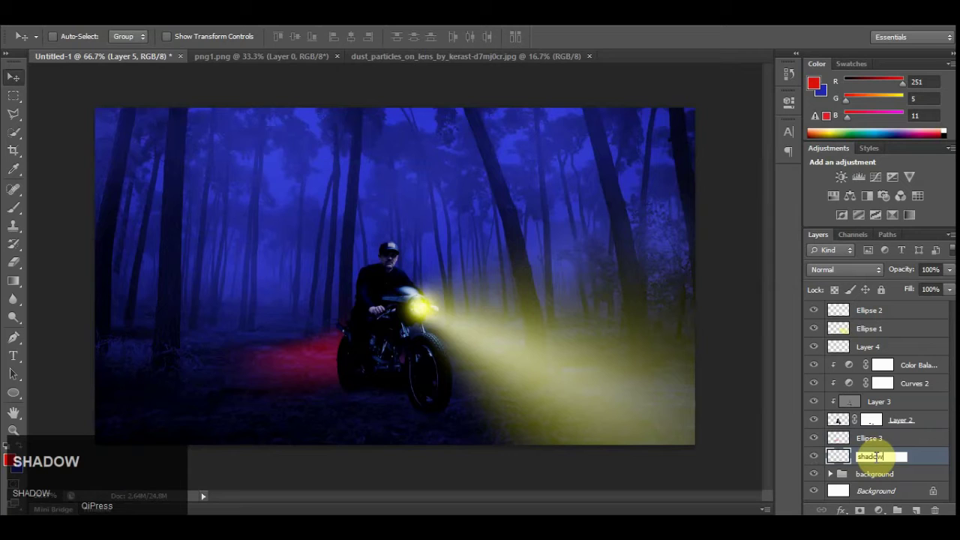
key("Return")
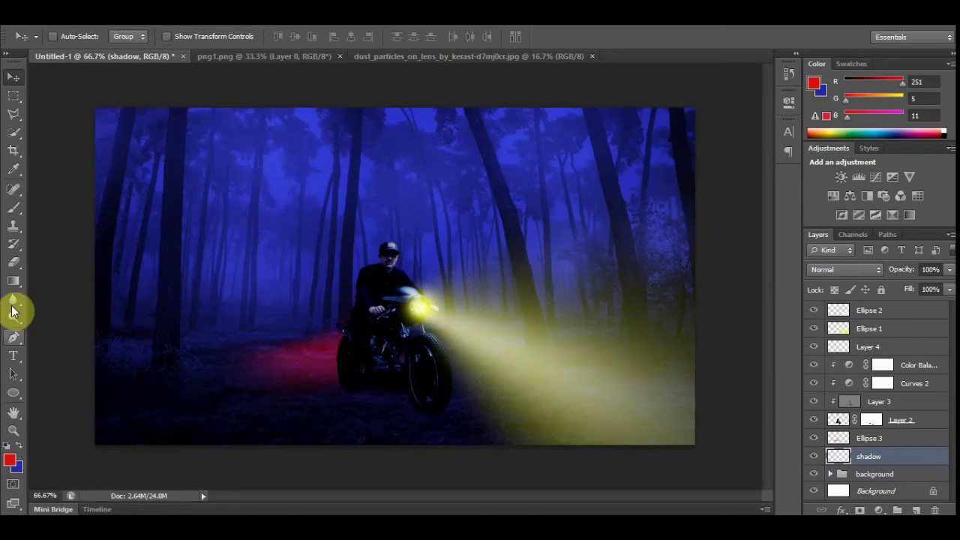
Set up a soft 58 px black brush at 51% opacity for painting the shadow under the motorcycle.
key("b")
left_click(62, 38)
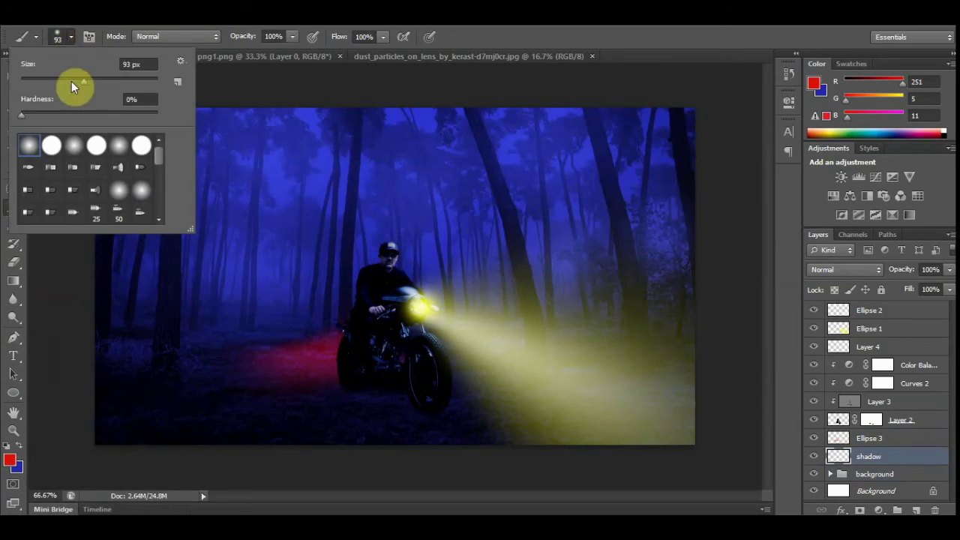
left_click_drag(71, 82, 66, 79)
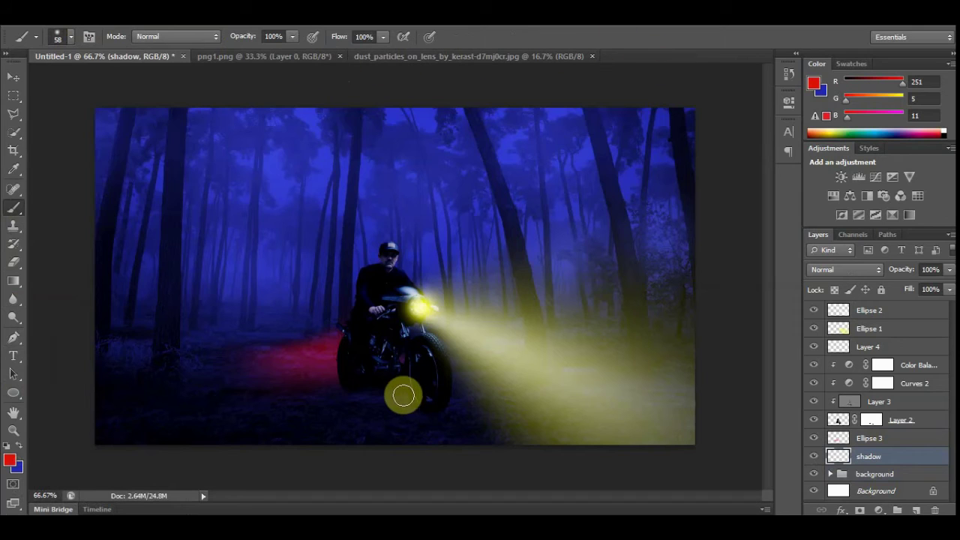
left_click(9, 460)
left_click(537, 316)
left_click(870, 132)
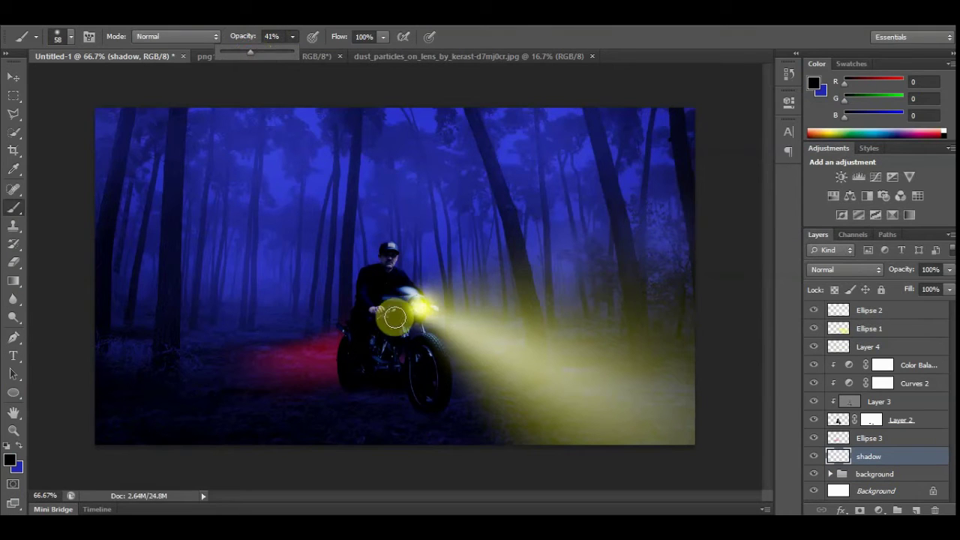
left_click(392, 393)
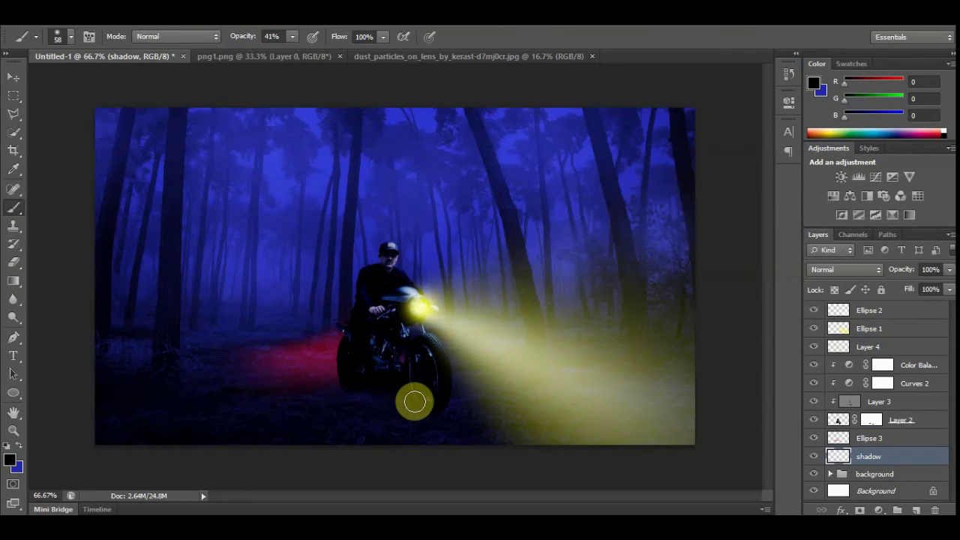
key("5")
key("1")
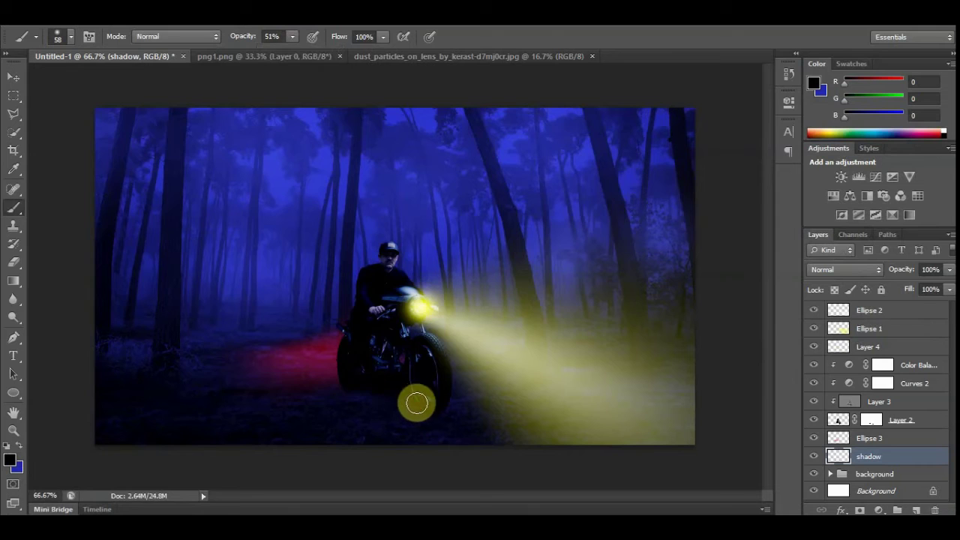
Paint a soft black shadow on the ground under and behind the motorcycle's wheels, undoing the unwanted strokes.
mouse_move(393, 397)
left_mouse_down()
mouse_move(304, 413)
mouse_move(387, 408)
mouse_move(324, 410)
mouse_move(341, 399)
mouse_move(405, 435)
mouse_move(384, 406)
mouse_move(304, 402)
left_mouse_up()
key("ctrl+z")
key("ctrl+z")
mouse_move(405, 401)
left_mouse_down()
mouse_move(353, 392)
mouse_move(393, 398)
mouse_move(454, 370)
left_mouse_up()
key("ctrl+alt+z")
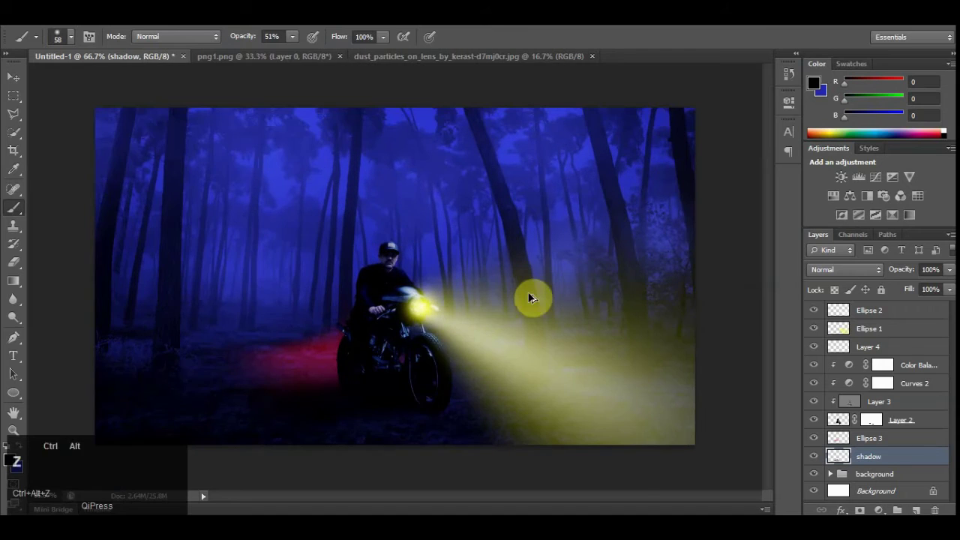
left_click_drag(360, 408, 268, 409)
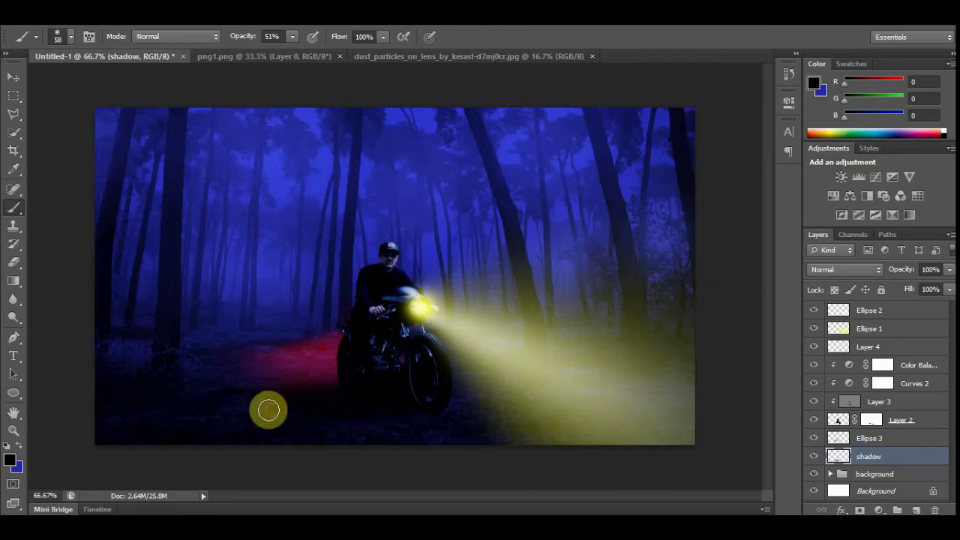
key("ctrl+alt+z")
Rework the ground shadow, undoing the stroke near the front wheel and darkening the ground behind the rear wheel.
key("ctrl+minus")
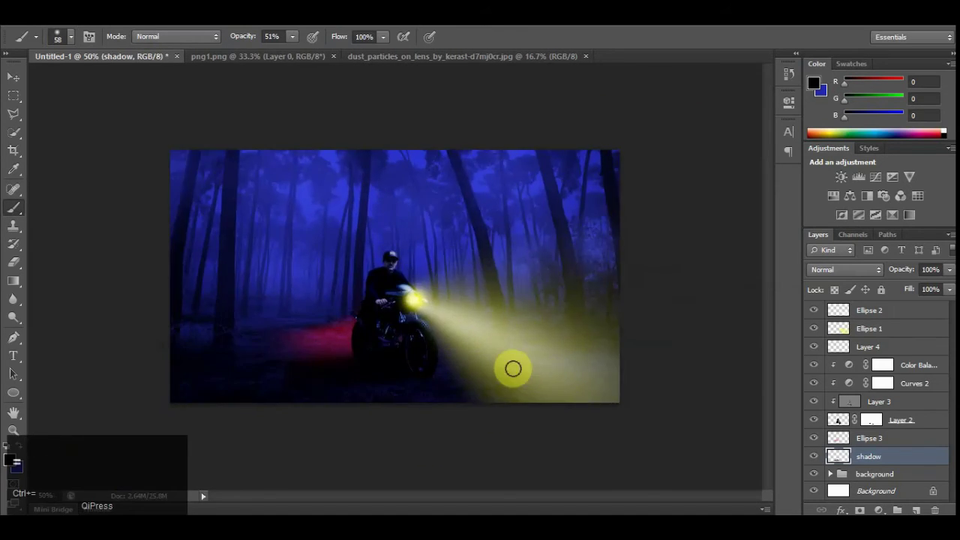
mouse_move(434, 386)
left_mouse_down()
mouse_move(352, 352)
mouse_move(306, 384)
mouse_move(408, 374)
mouse_move(334, 379)
mouse_move(378, 381)
mouse_move(347, 363)
mouse_move(468, 409)
left_mouse_up()
key("ctrl+alt+z")
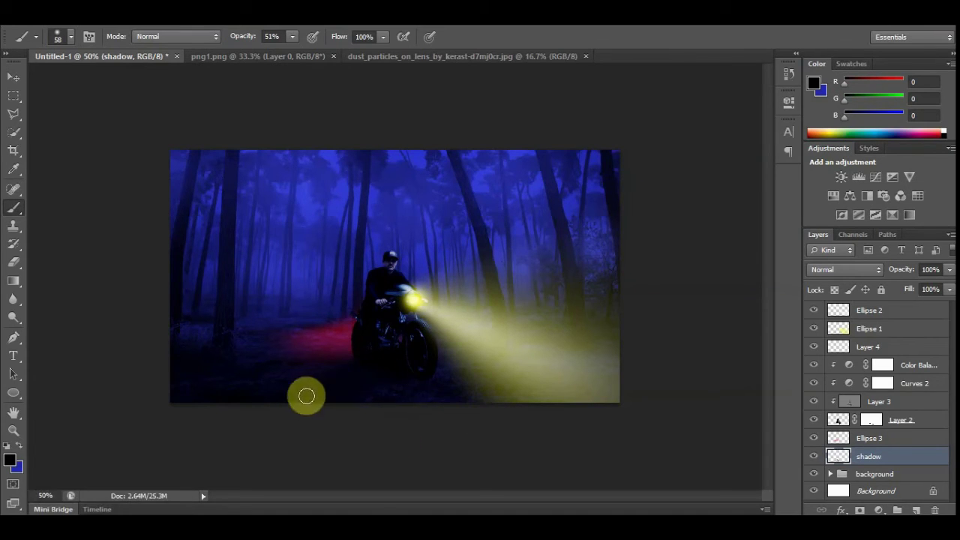
key("ctrl+alt+z")
mouse_move(369, 380)
left_mouse_down()
mouse_move(311, 381)
mouse_move(354, 366)
mouse_move(404, 374)
mouse_move(373, 364)
mouse_move(298, 379)
left_mouse_up()
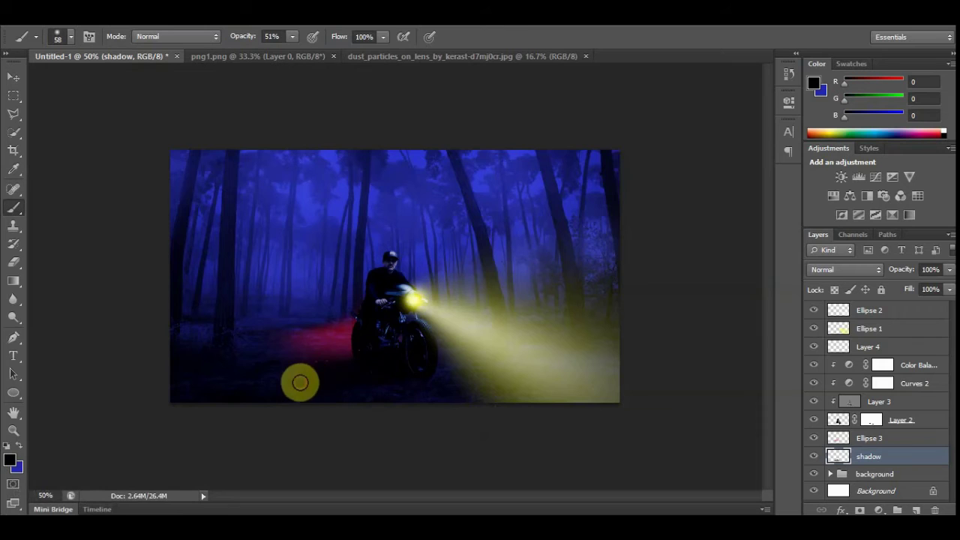
key("ctrl+minus")
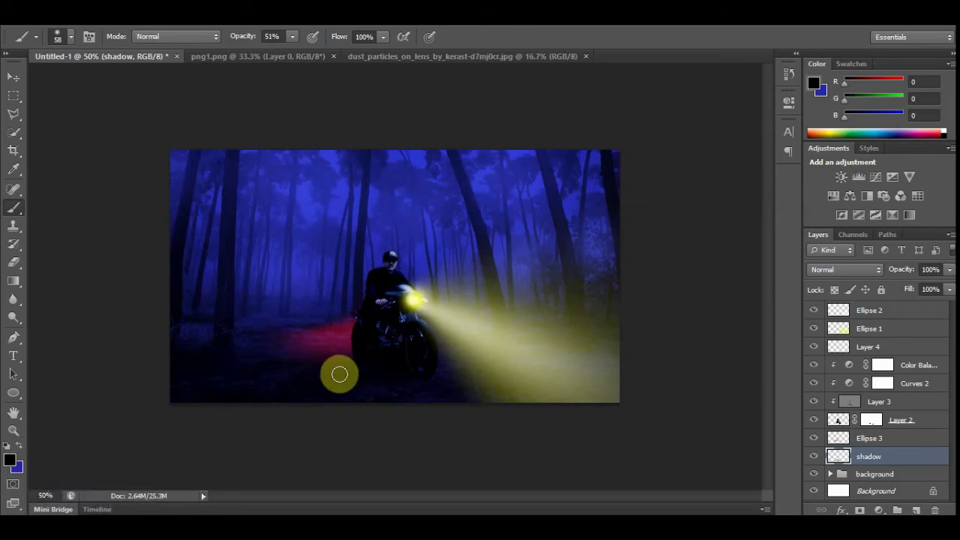
key("ctrl+plus")
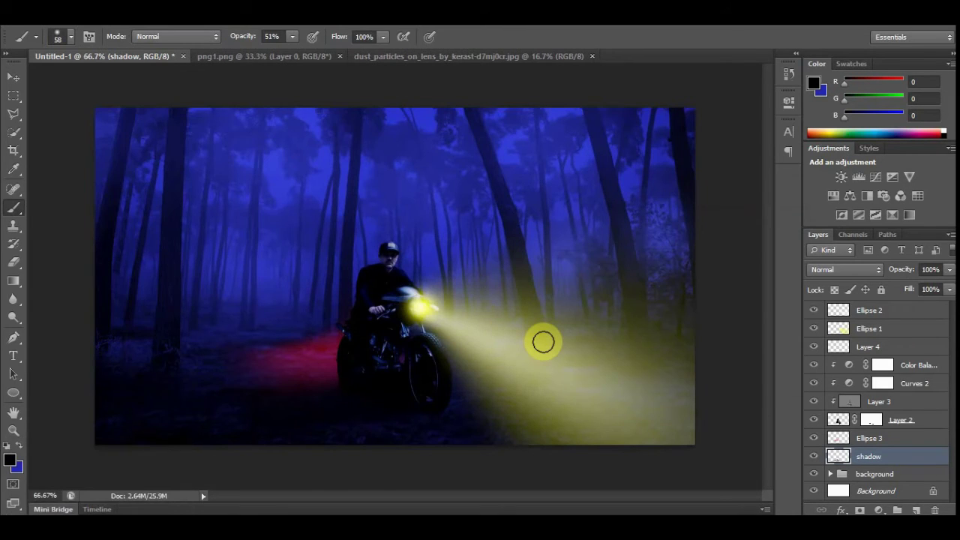
key("ctrl+minus")
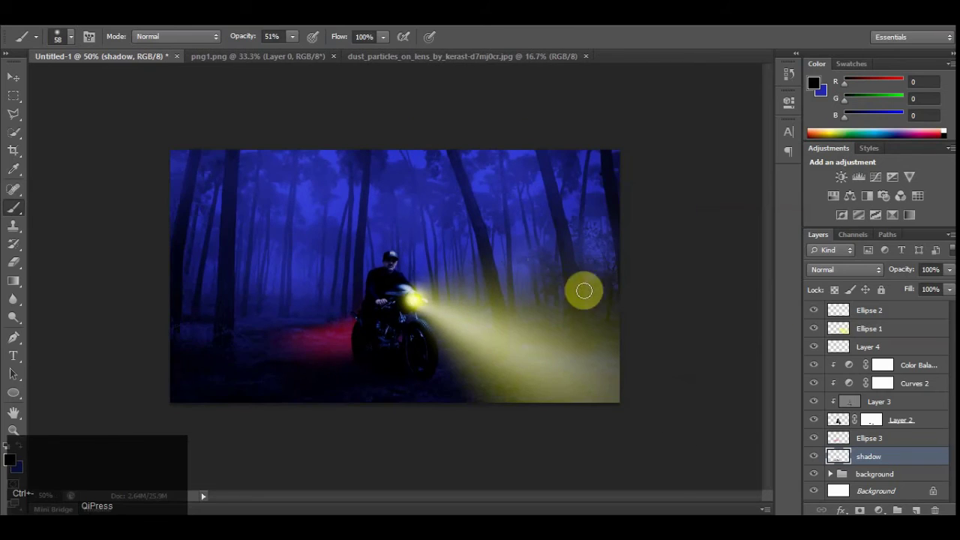
Add a new layer above all others and draw a white-to-transparent gradient from the image's upper-right corner toward the motorcycle.
left_click(895, 312)
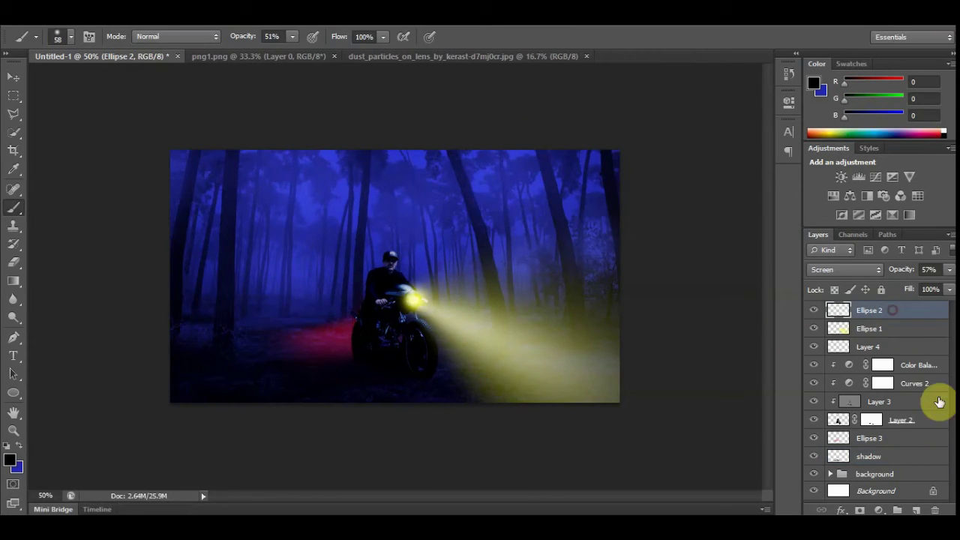
left_click(916, 510)
left_click(10, 459)
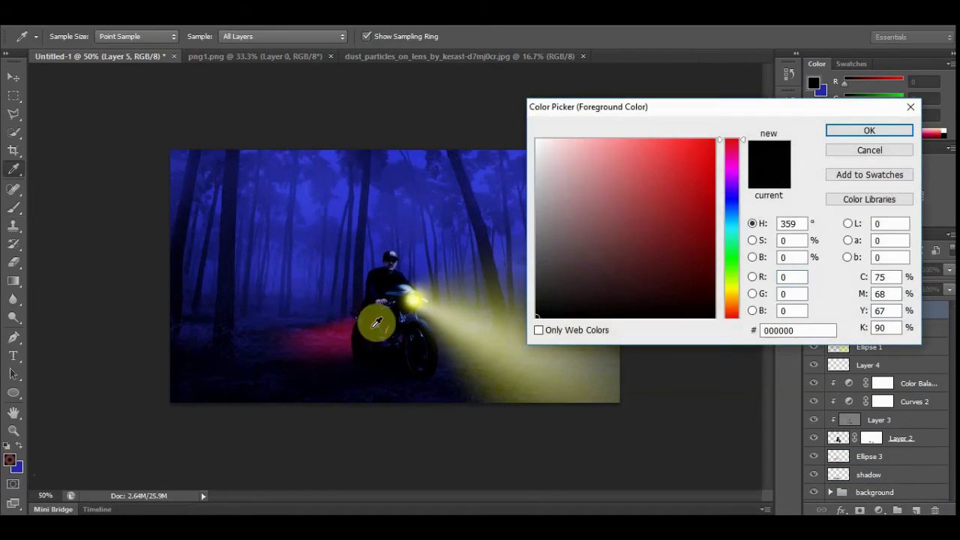
left_click(545, 143)
key("Return")
key("b")
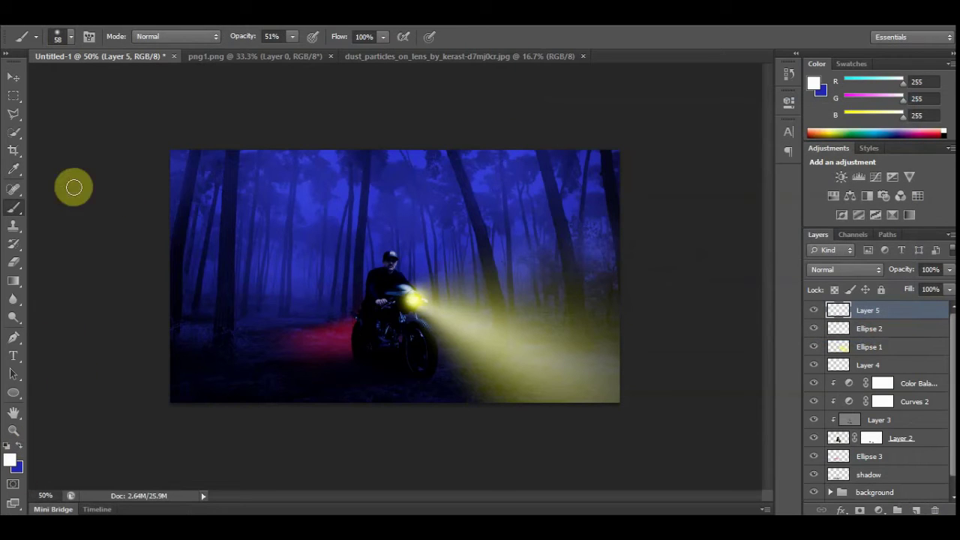
left_click(20, 285)
left_click_drag(630, 142, 443, 259)
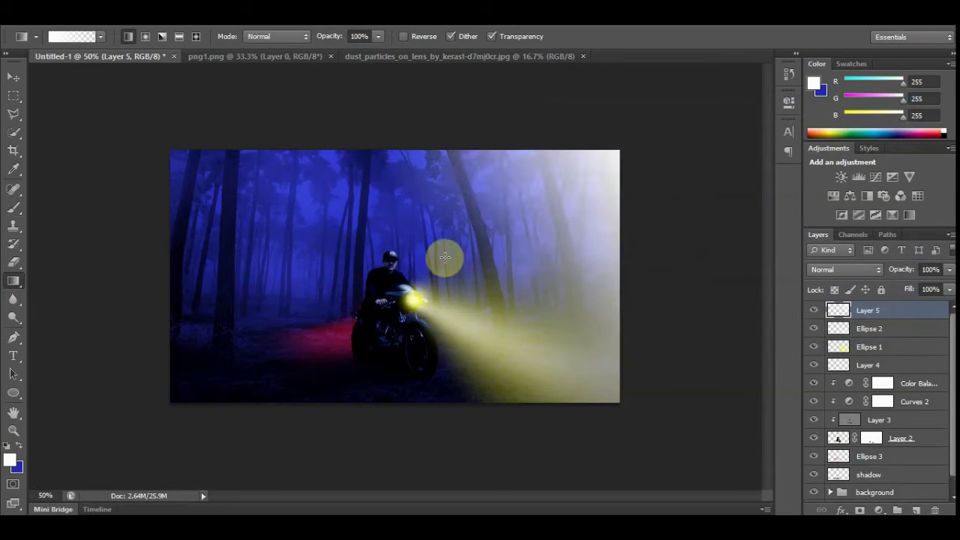
key("ctrl+z")
left_click_drag(628, 135, 387, 333)
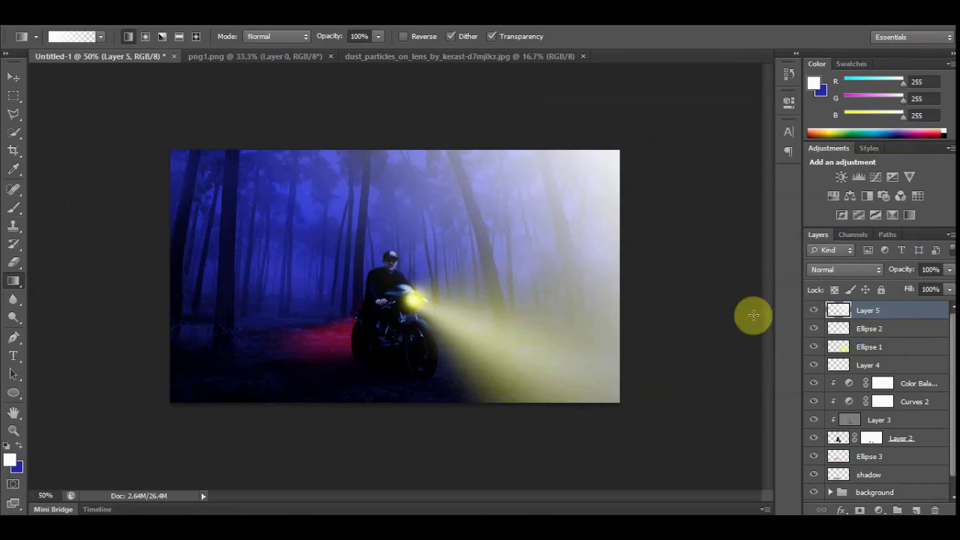
Set the white gradient layer to Screen blend mode and lower its opacity to 42%.
left_click(844, 269)
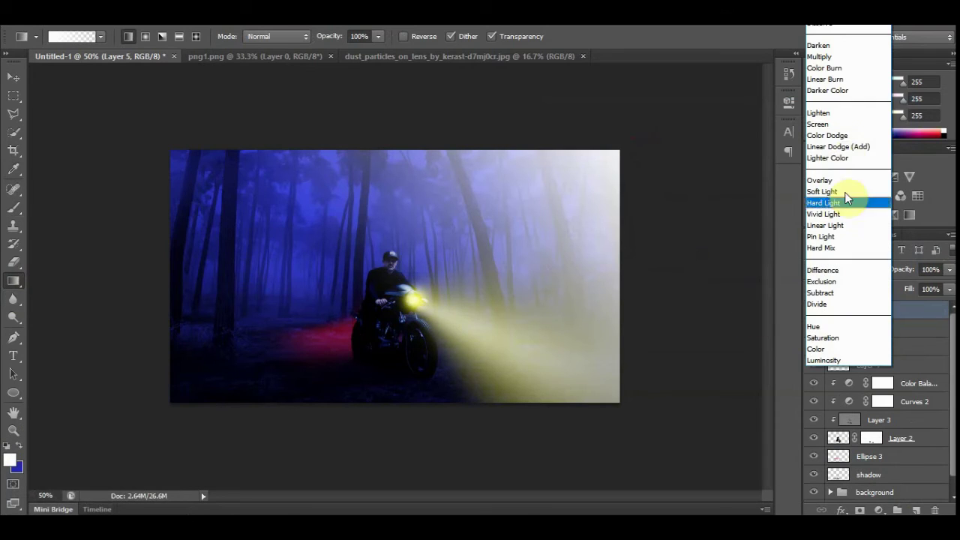
left_click(836, 124)
left_click_drag(919, 283, 909, 283)
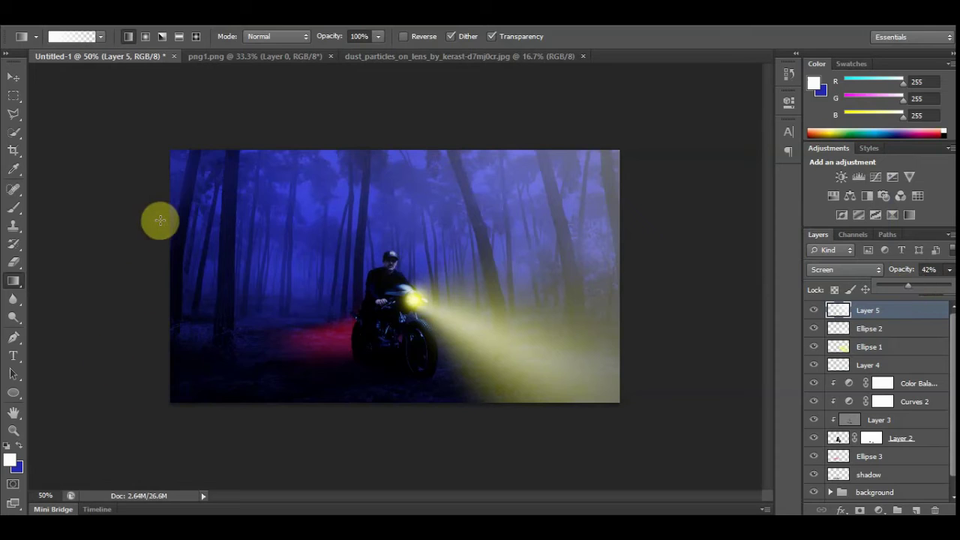
left_click(150, 141)
left_click_drag(186, 164, 221, 182)
key("ctrl+z")
On another new top layer, draw a short white-to-transparent gradient from the image's upper-left corner and set the layer opacity to 38%.
left_click(916, 511)
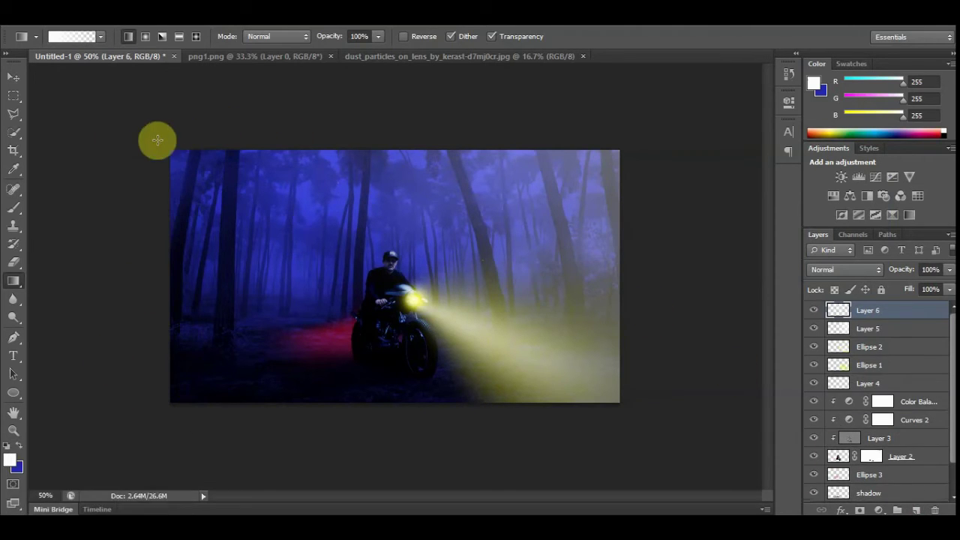
left_click_drag(157, 139, 303, 263)
key("ctrl+z")
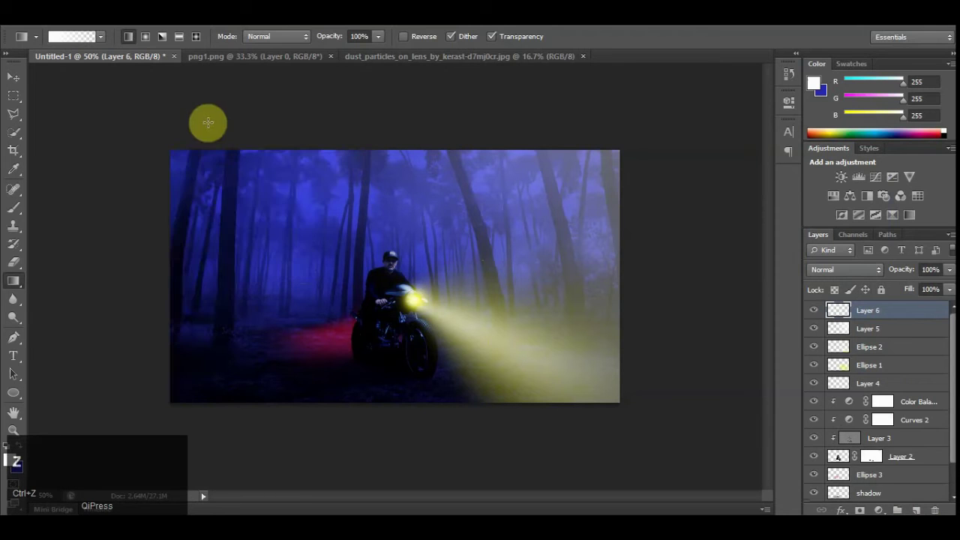
left_click_drag(203, 117, 249, 232)
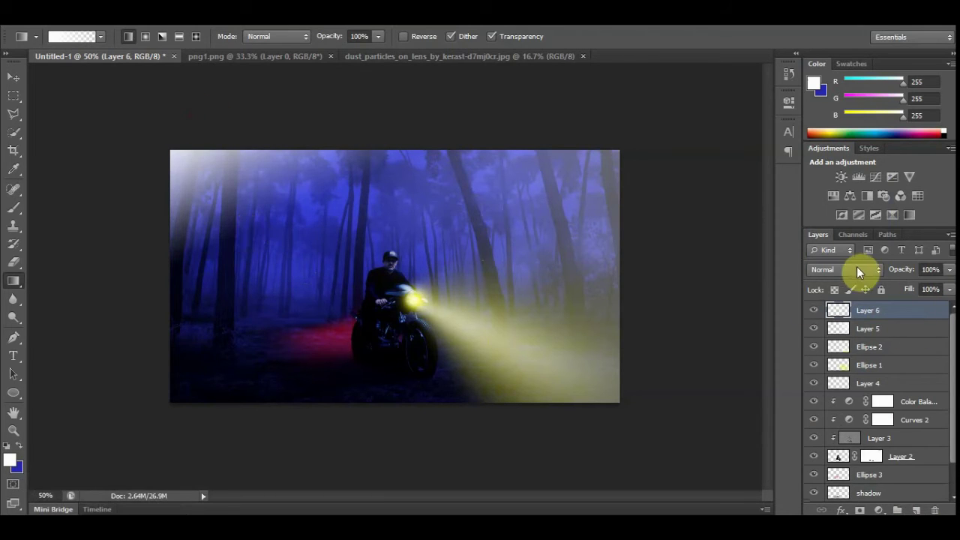
left_click(856, 269)
left_click(850, 118)
left_click_drag(949, 271, 908, 286)
On a new top layer, draw a black-to-transparent gradient from the image's lower-left edge toward the motorcycle and set its opacity to 43%.
left_click(916, 510)
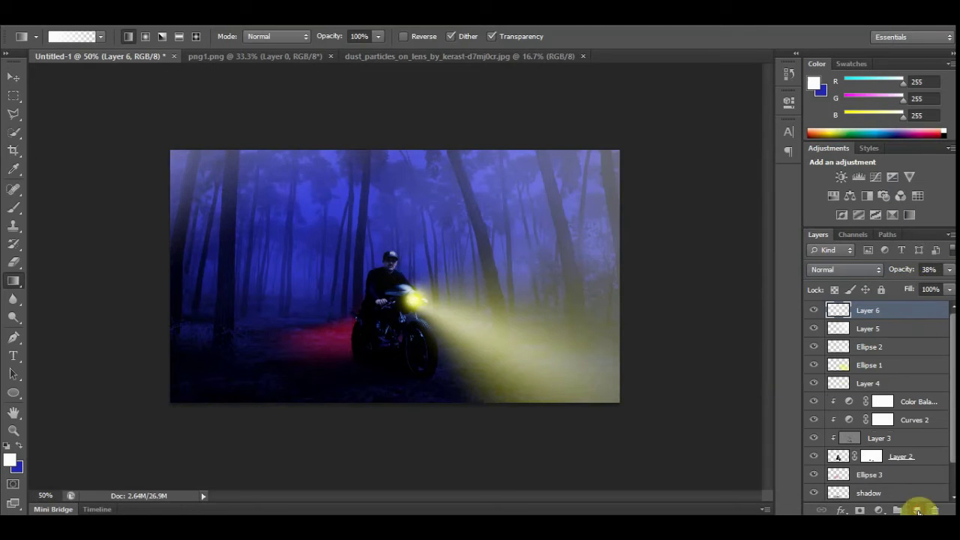
left_click(10, 460)
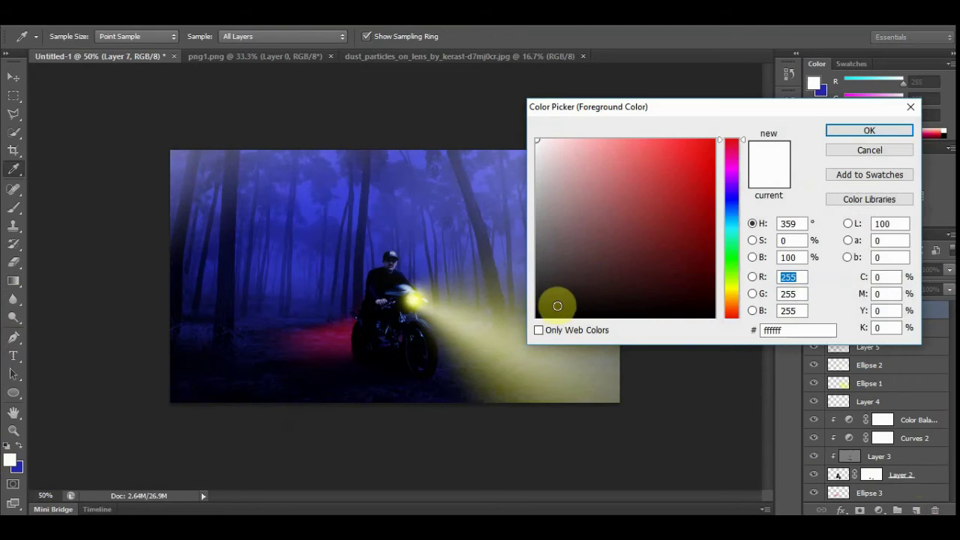
left_click_drag(553, 306, 537, 336)
left_click(871, 129)
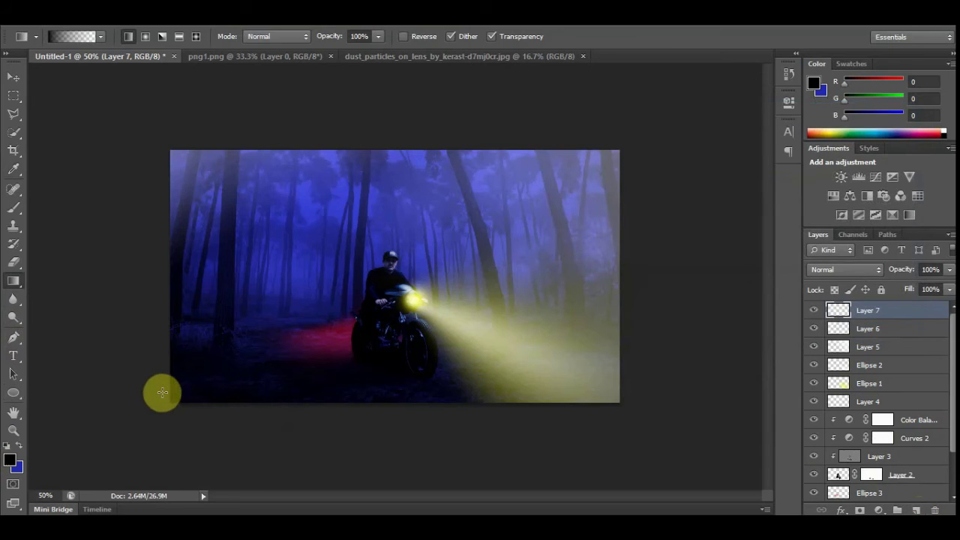
left_click_drag(140, 413, 322, 325)
key("ctrl+z")
left_click_drag(190, 428, 334, 344)
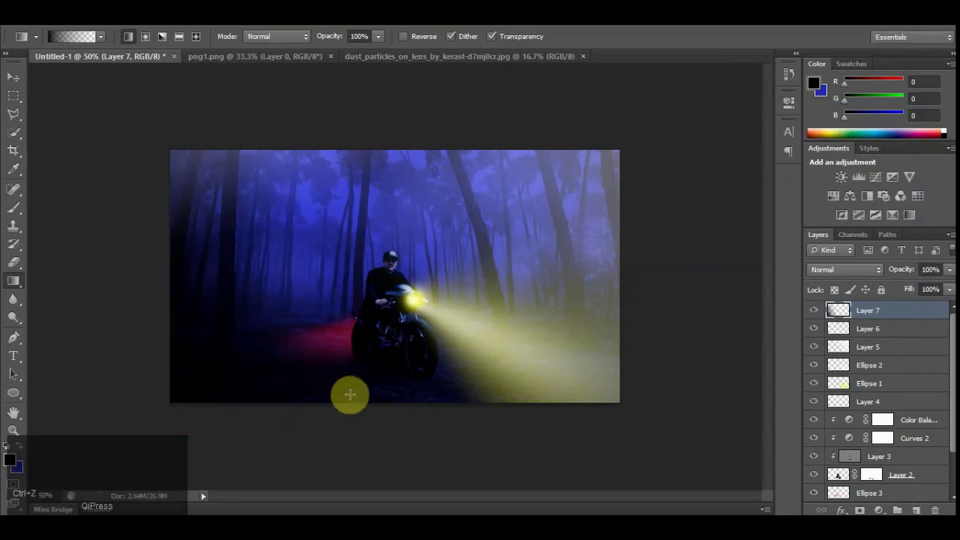
key("ctrl+z")
left_click_drag(291, 421, 360, 347)
key("ctrl+z")
left_click_drag(337, 414, 392, 350)
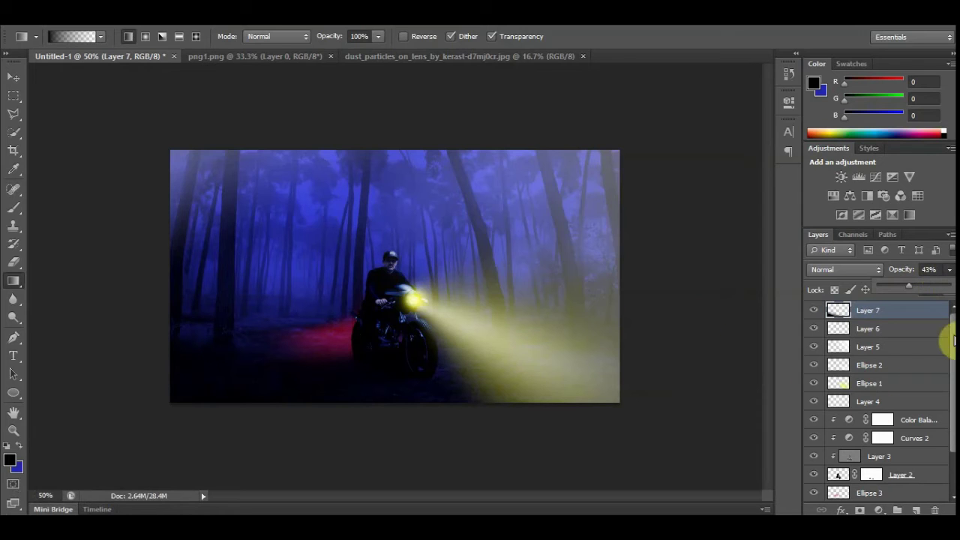
Stretch the red taillight glow layer vertically to about 165.5% height and reposition it just behind the motorcycle's rear.
left_click_drag(947, 339, 948, 388)
left_click(870, 441)
key("v")
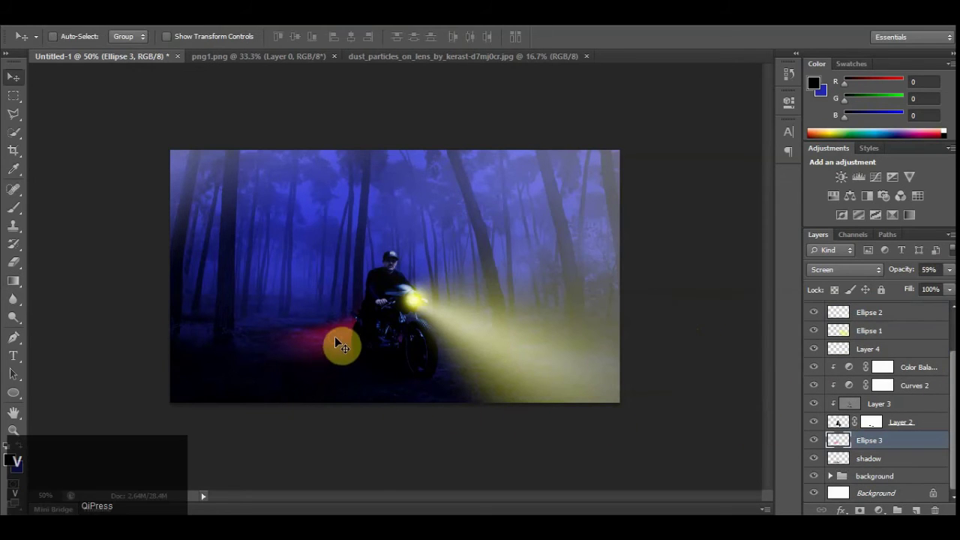
left_click_drag(323, 343, 323, 335)
key("ctrl+t")
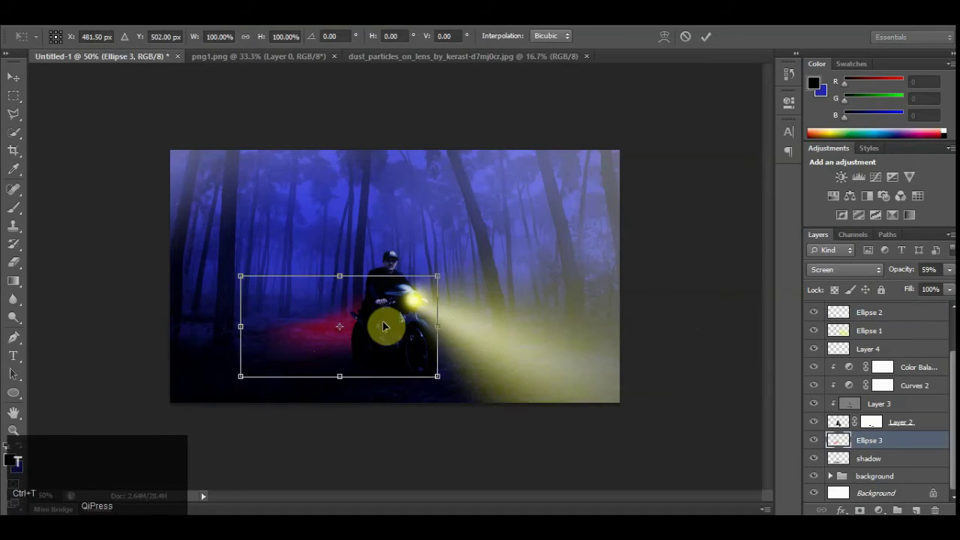
left_click_drag(342, 275, 347, 208)
mouse_move(360, 309)
left_mouse_down()
mouse_move(368, 336)
mouse_move(373, 323)
left_mouse_up()
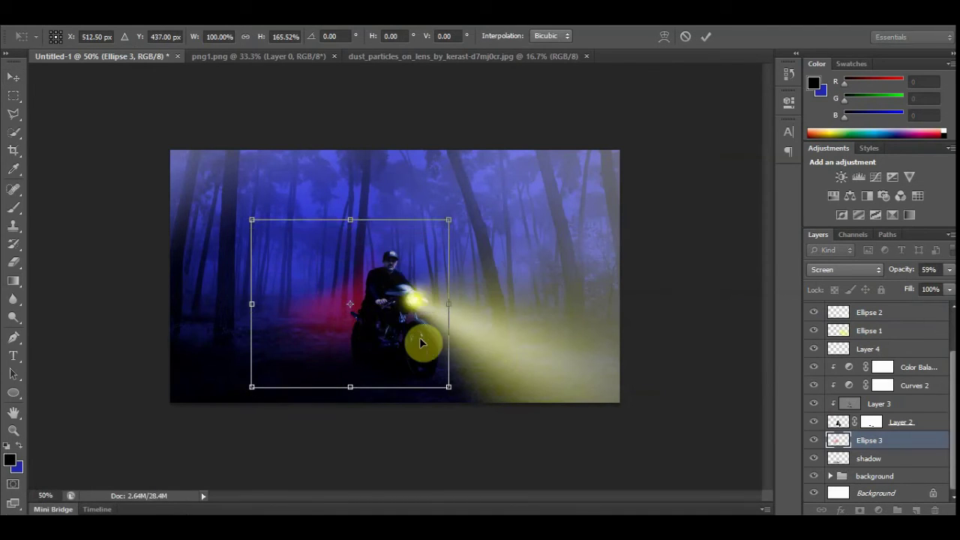
key("Return")
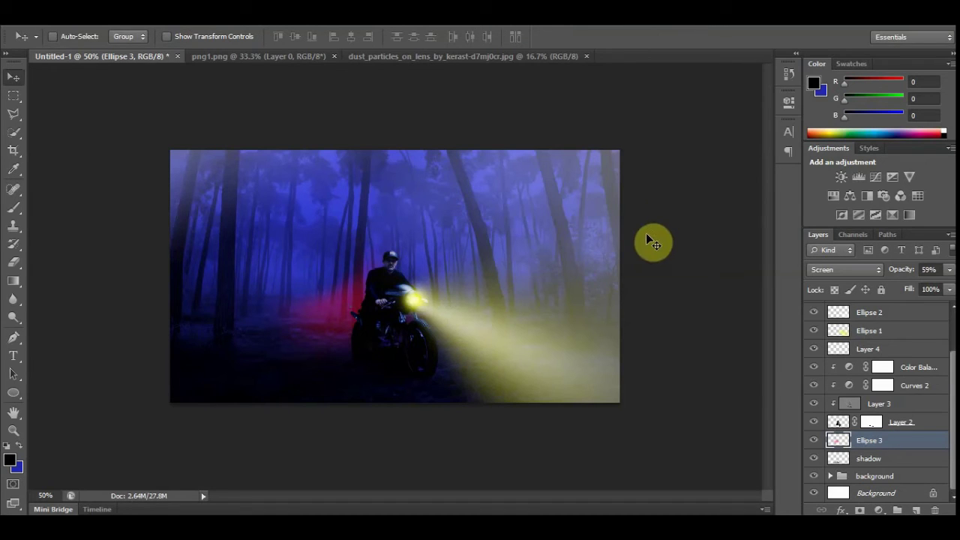
Above the red glow layer, draw a circle about 292 px wide at the image's right edge and fill it white.
left_click(916, 511)
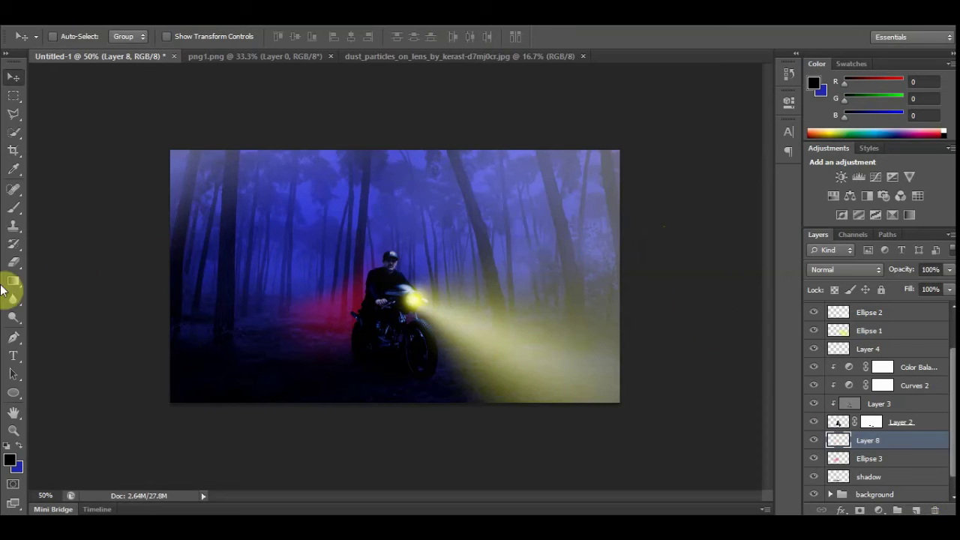
left_click(15, 393)
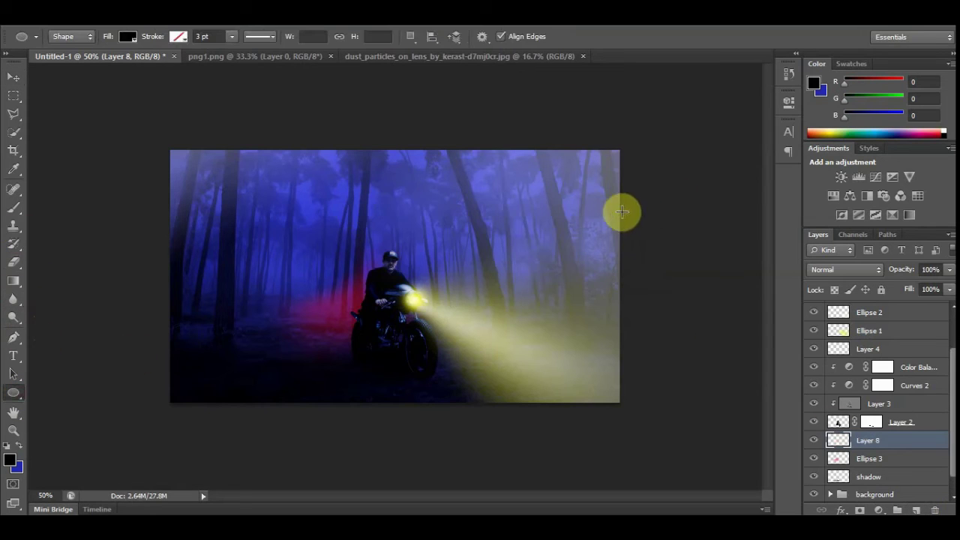
left_click_drag(616, 232, 564, 93)
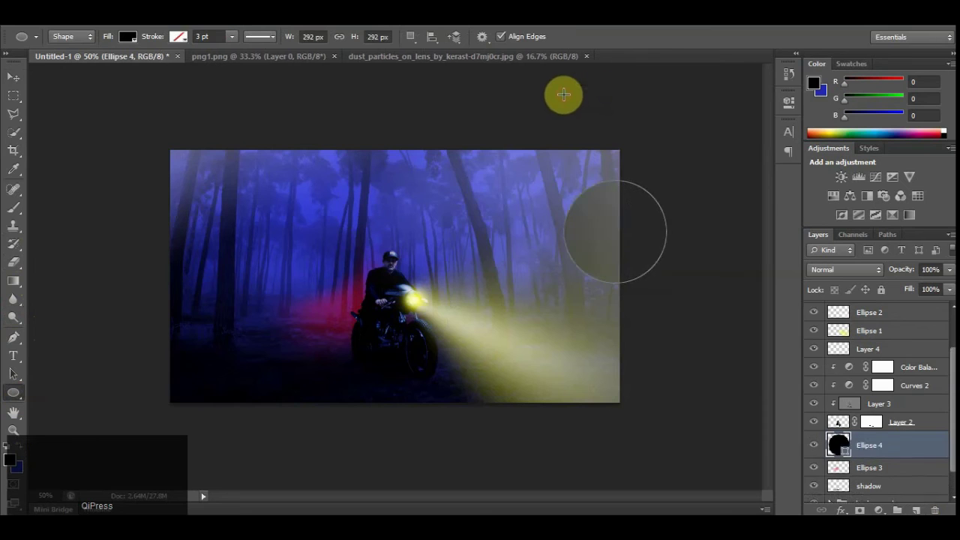
left_click(9, 460)
left_click(537, 141)
left_click(878, 126)
key("alt+BackSpace")
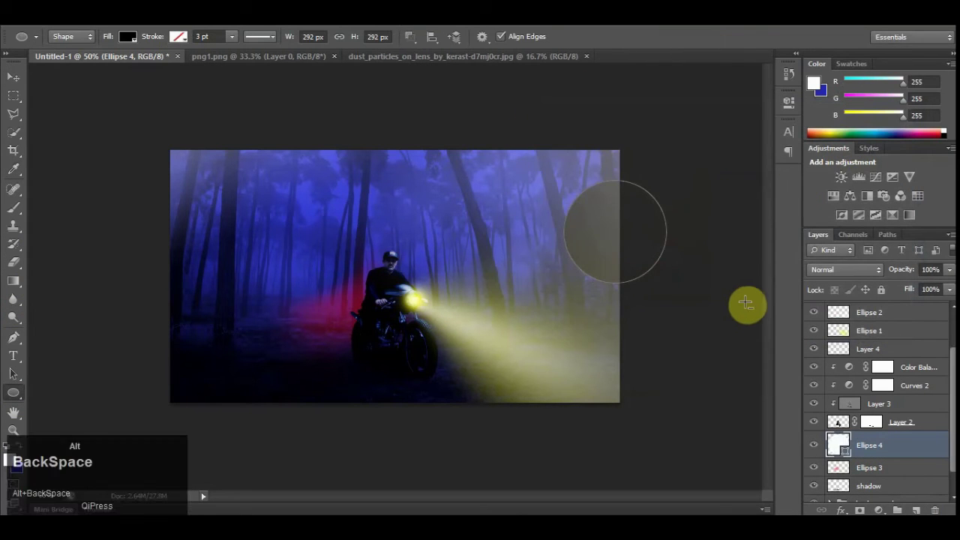
Reapply the last Gaussian Blur to the white circle, rasterizing its shape layer.
left_click(244, 15)
mouse_move(191, 15)
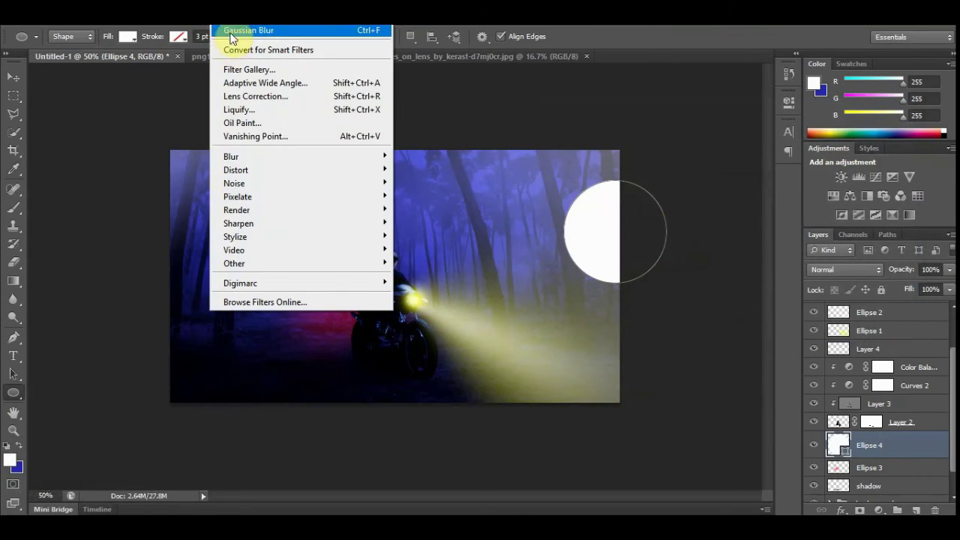
left_click(232, 32)
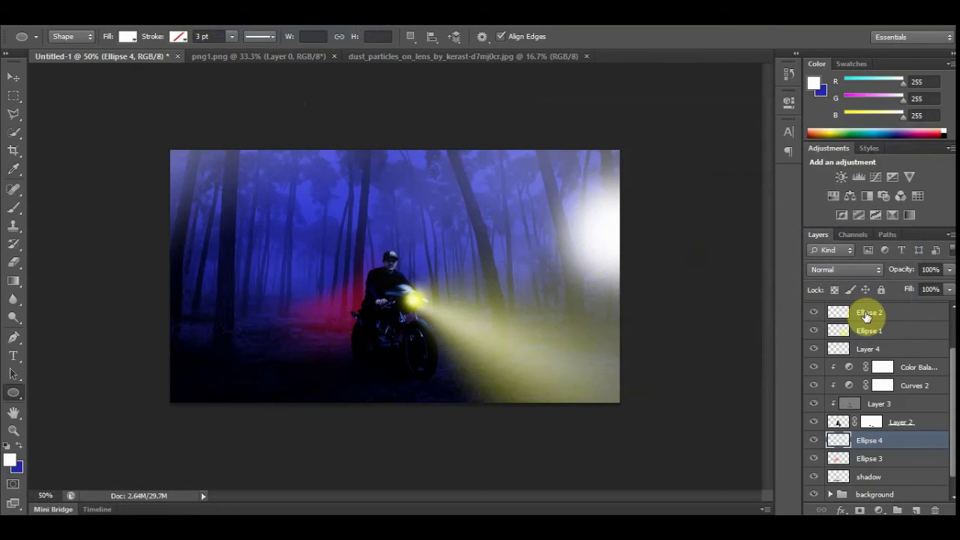
left_click(868, 316)
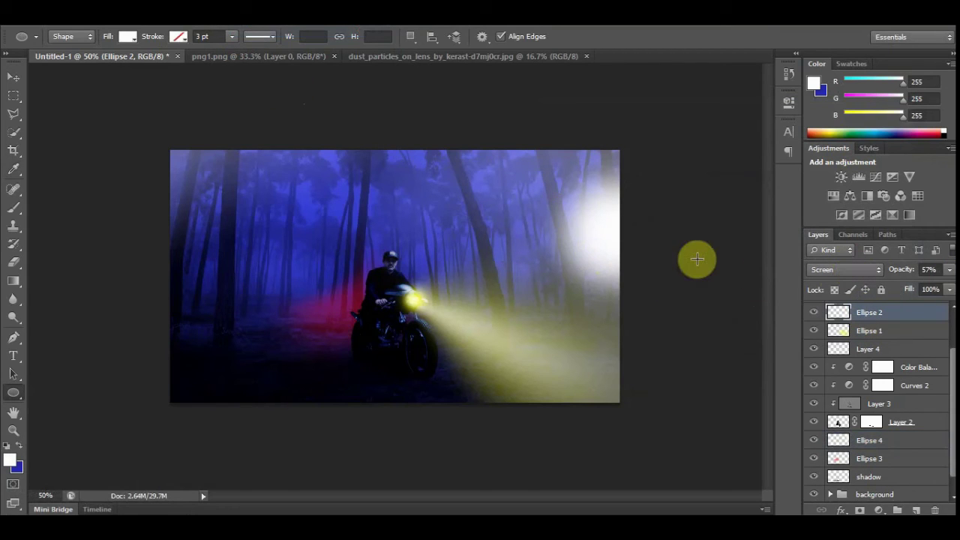
key("ctrl+t")
key("Escape")
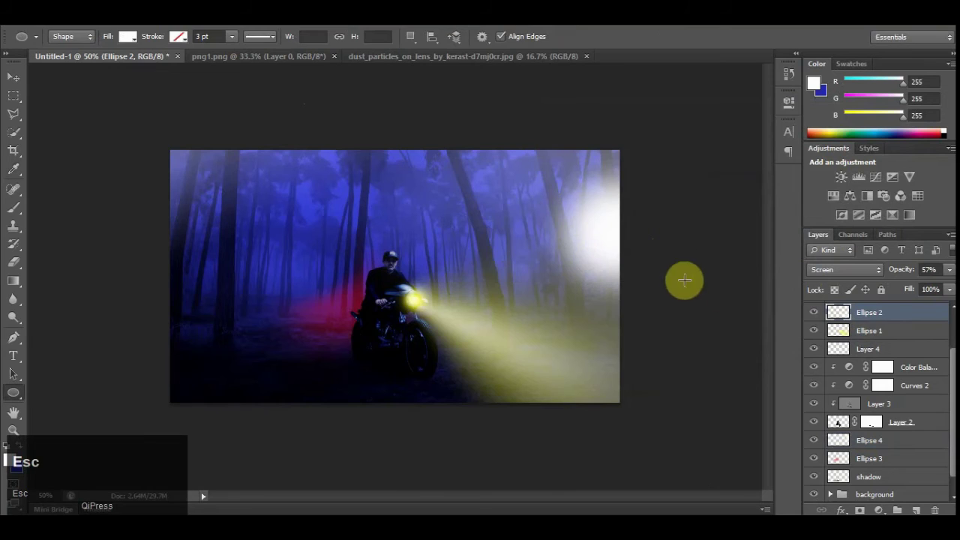
left_click(814, 313)
left_click(814, 313)
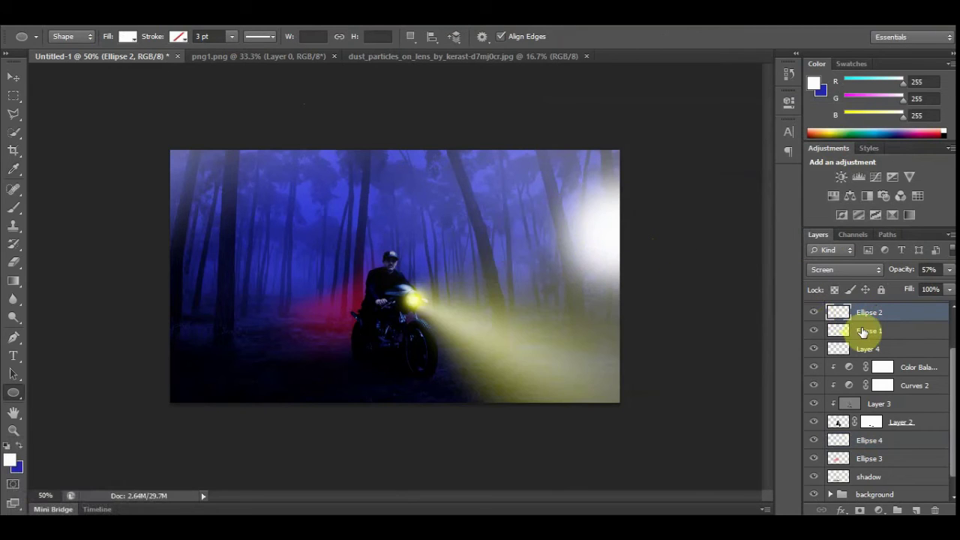
Select the white upper-right gradient layer, Layer 5, from the canvas and move it to the top of the layer stack.
key("v")
right_click(612, 235)
left_click(635, 242)
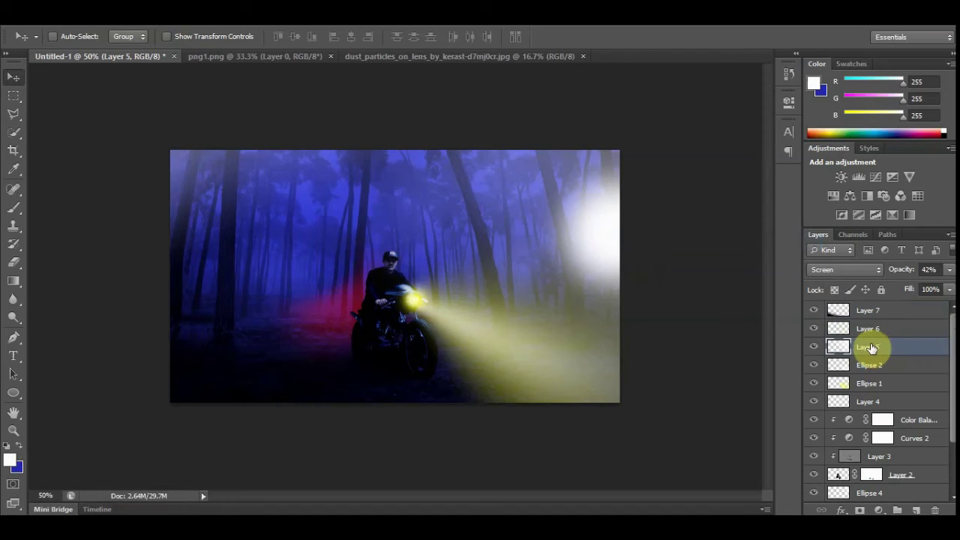
left_click_drag(874, 350, 880, 313)
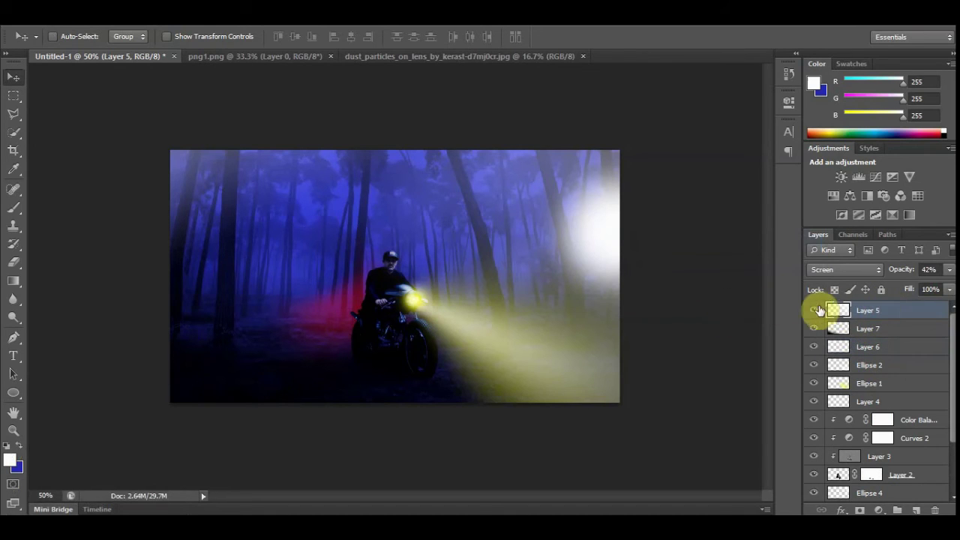
Toggle the visibility of Layer 5, Layer 6 and Ellipse 2 to examine what each contributes to the image.
left_click(817, 311)
left_click(815, 312)
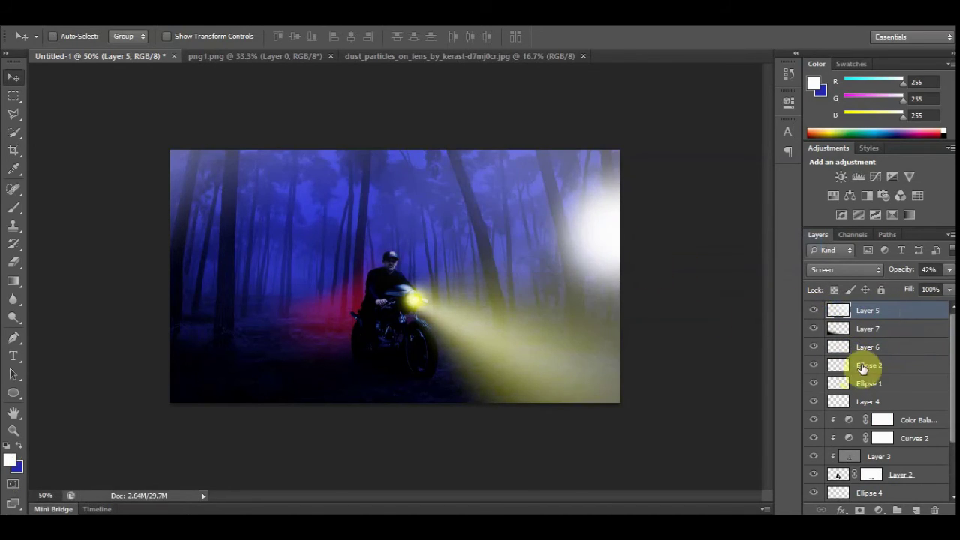
left_click(813, 312)
left_click(814, 312)
left_click(837, 351)
left_click(815, 346)
left_click(815, 346)
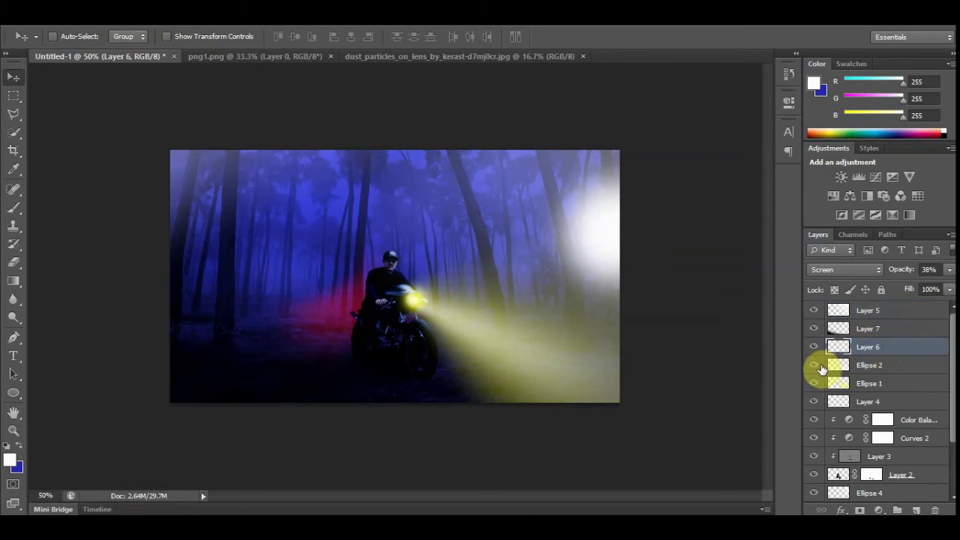
left_click(818, 366)
left_click(818, 367)
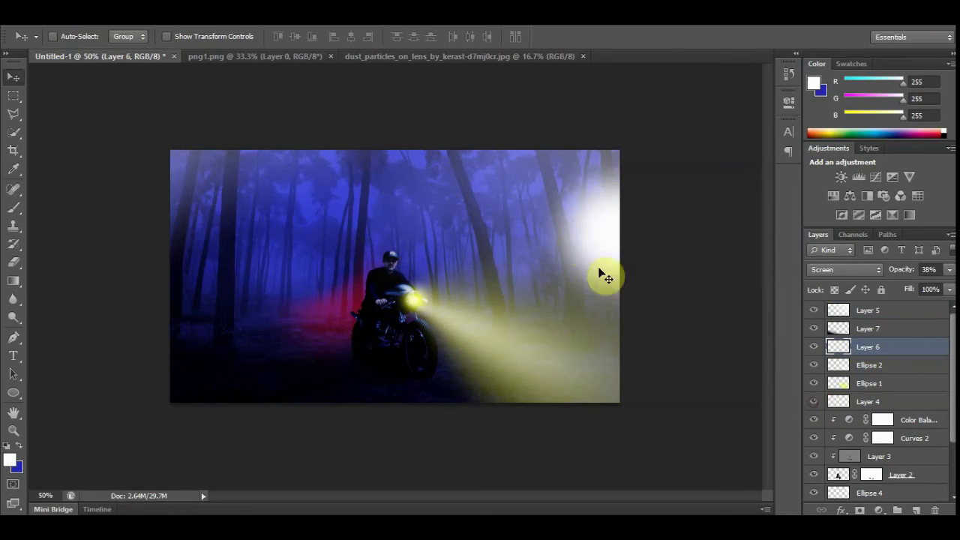
Move the blurred white circle's layer, Ellipse 4, to the top of the stack and shift the glow slightly within the image.
right_click(600, 235)
left_click(625, 256)
left_click_drag(866, 493, 872, 307)
left_click_drag(611, 231, 595, 227)
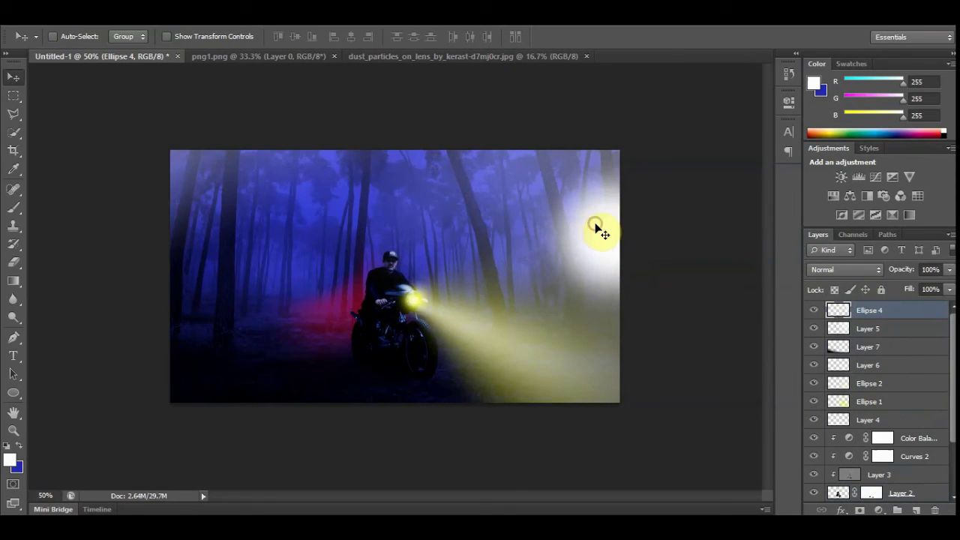
Enlarge the white glow to about 221.5% width, stretch it taller both ways, and move it toward the image's upper-right corner.
key("ctrl+t")
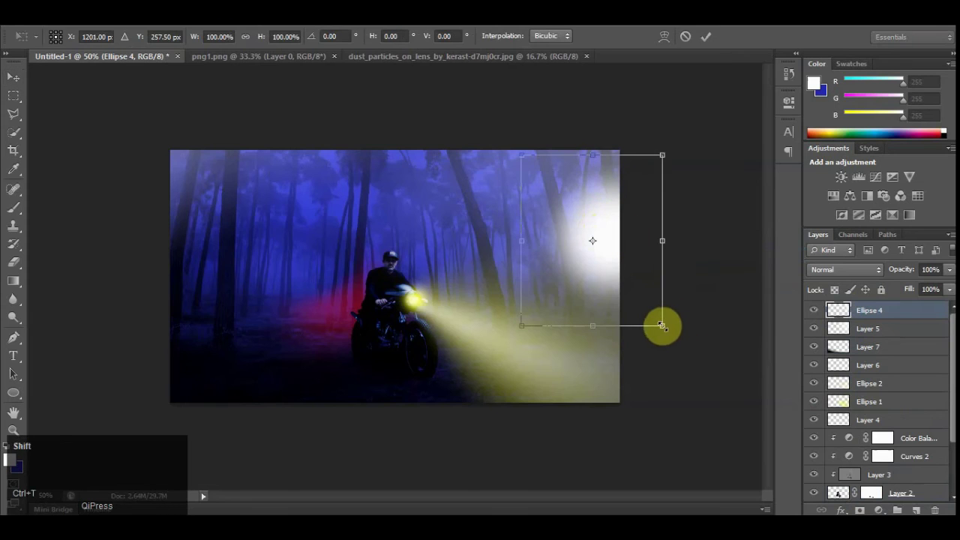
left_click_drag(704, 236, 740, 240)
left_click_drag(523, 241, 427, 240)
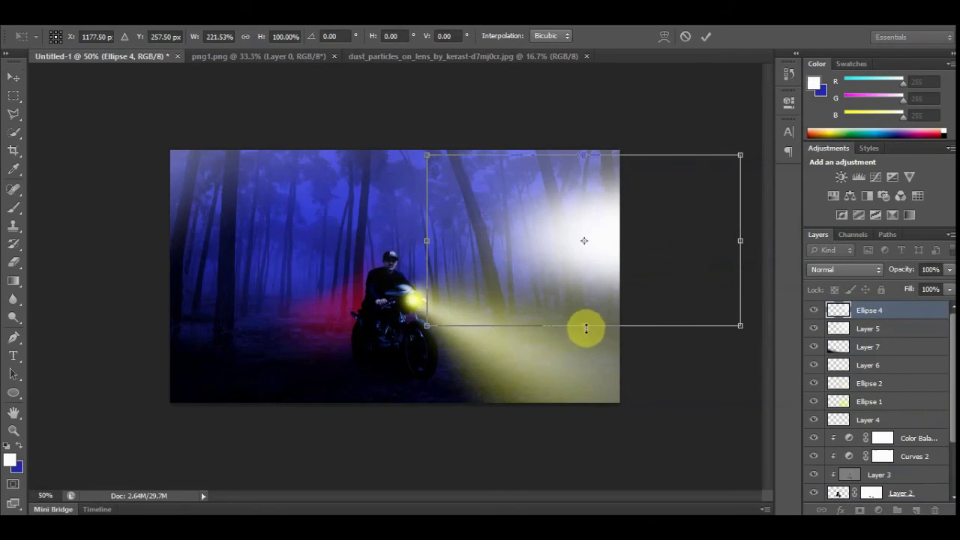
left_click_drag(584, 326, 592, 383)
left_click_drag(583, 155, 581, 82)
left_click_drag(605, 246, 617, 221)
key("Return")
Lower the white glow layer's opacity to 61% and shift the glow up and inward from the image's right edge.
left_click(950, 269)
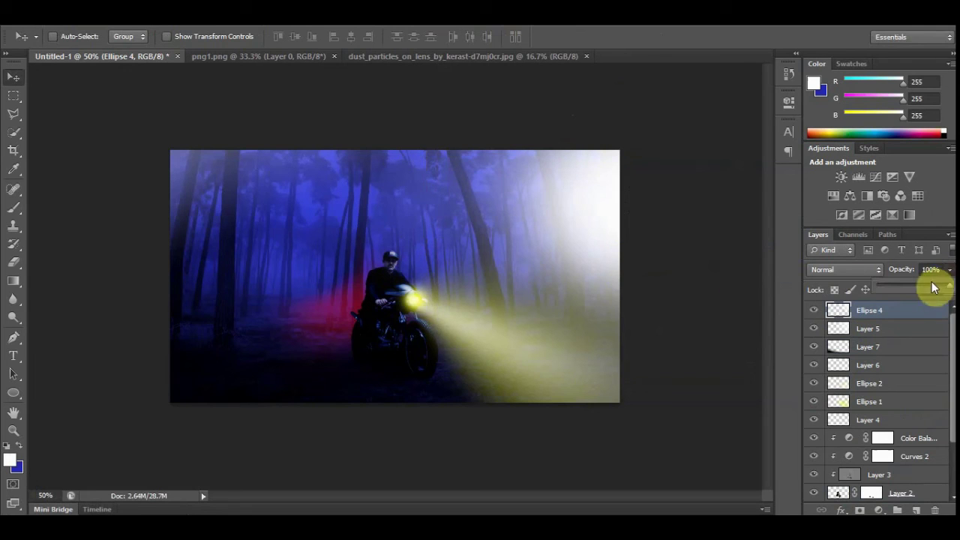
left_click_drag(947, 285, 913, 286)
left_click_drag(650, 217, 566, 173)
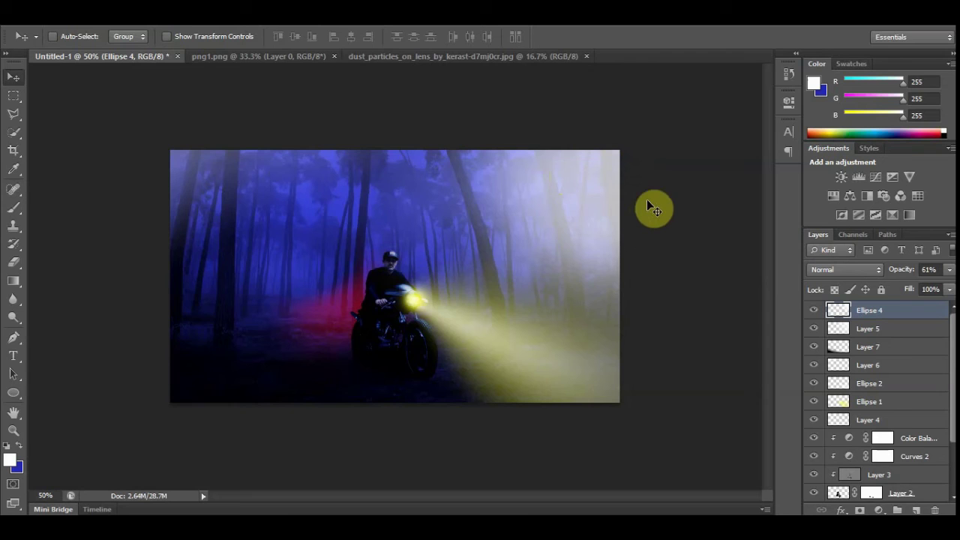
left_click(491, 56)
left_click(256, 56)
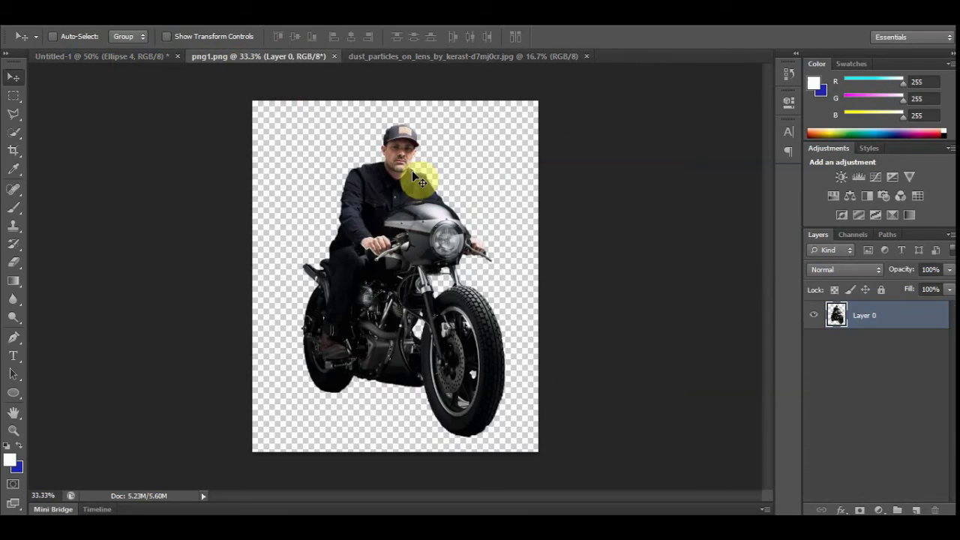
left_click(106, 55)
Group all layers from Ellipse 4 down to shadow and name the group "model".
scroll(951, 406, "down", 3)
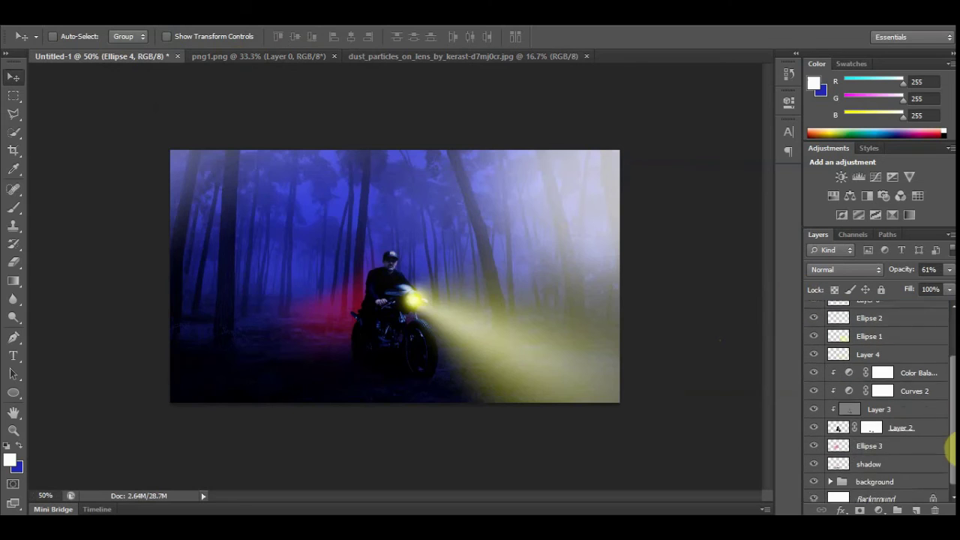
left_click(870, 459, "shift")
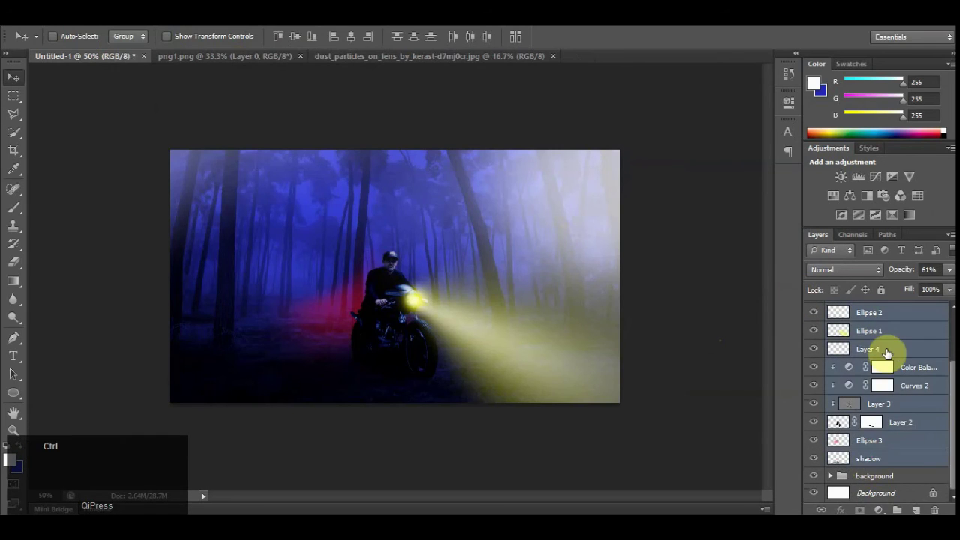
key("ctrl+g")
double_click(882, 310)
left_click(890, 309)
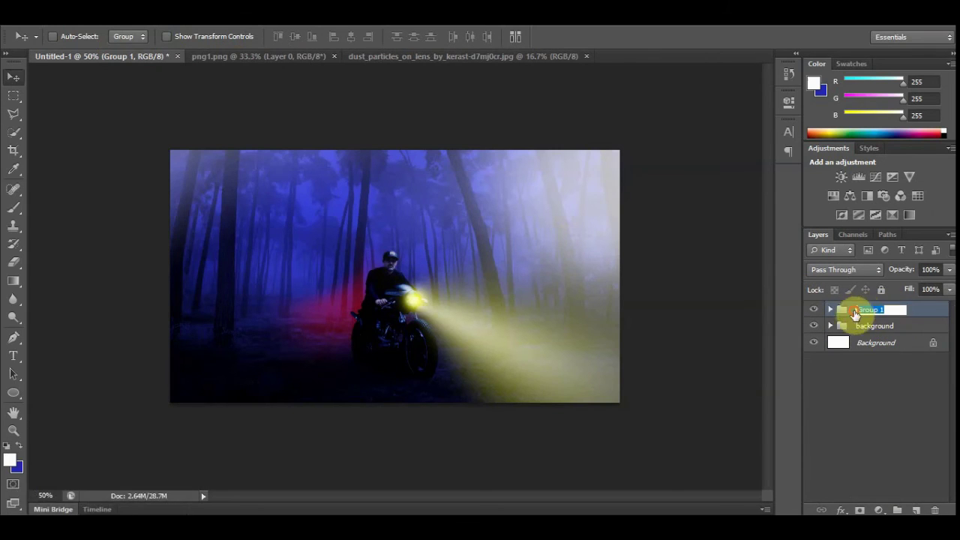
type("model")
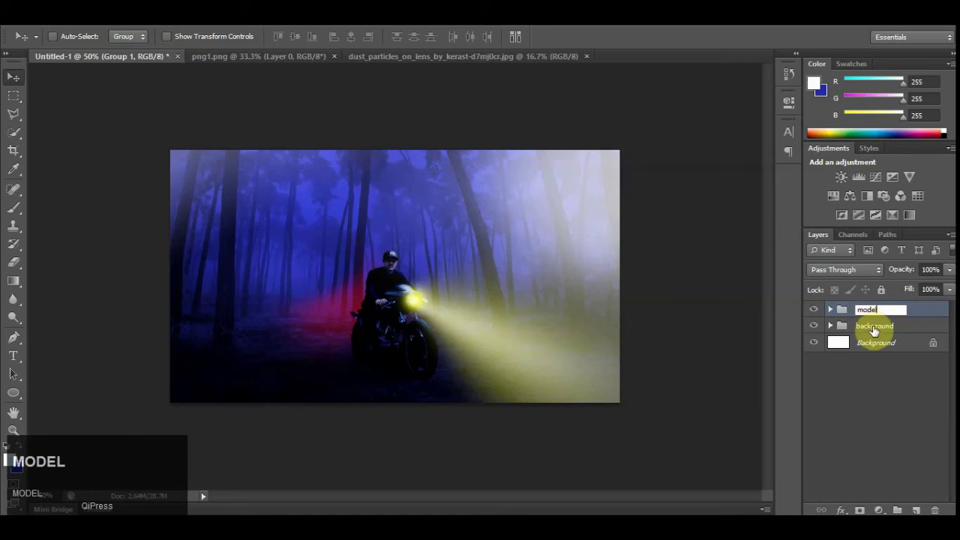
left_click(869, 310)
Add a Color Balance adjustment above the model group with midtones Cyan-Red -21, Magenta-Green +53 and Yellow-Blue +1.
left_click(878, 509)
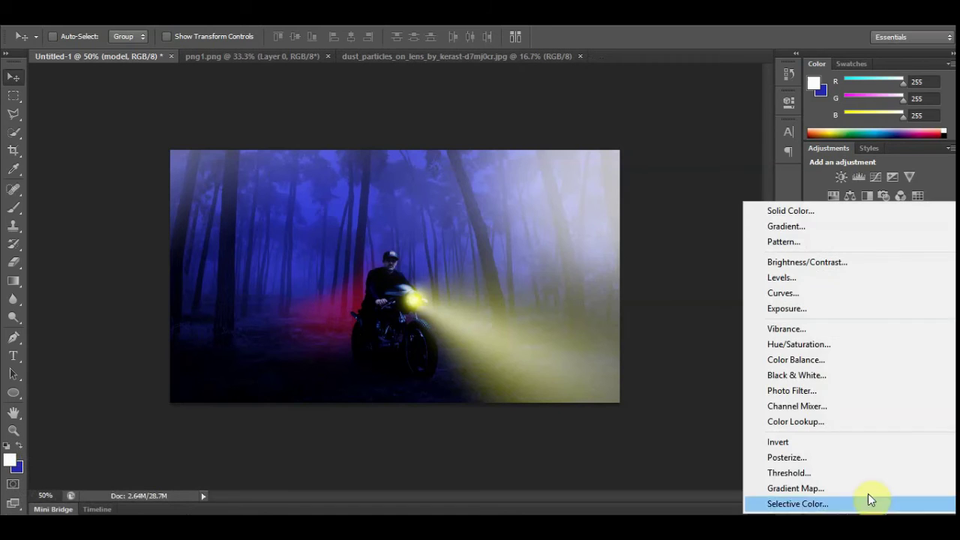
left_click(754, 363)
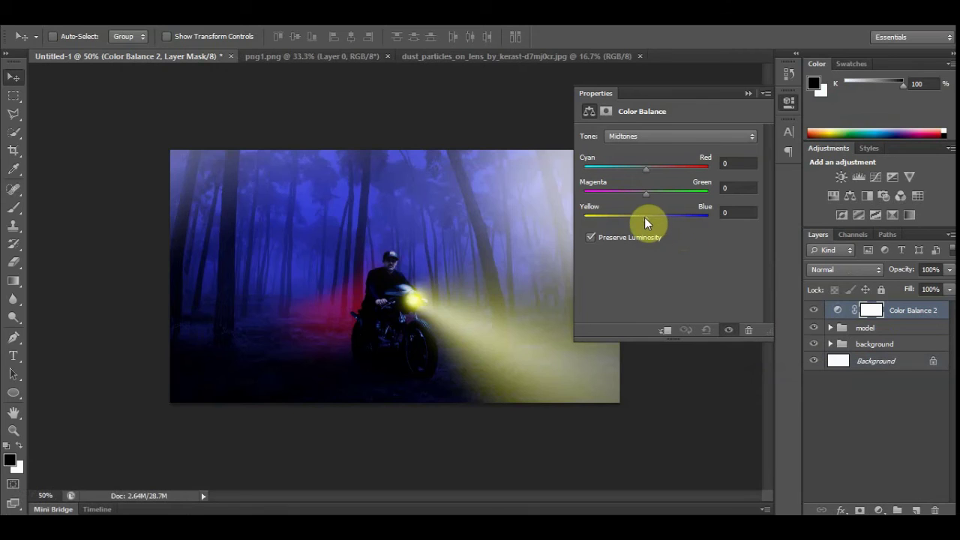
left_click_drag(644, 218, 632, 167)
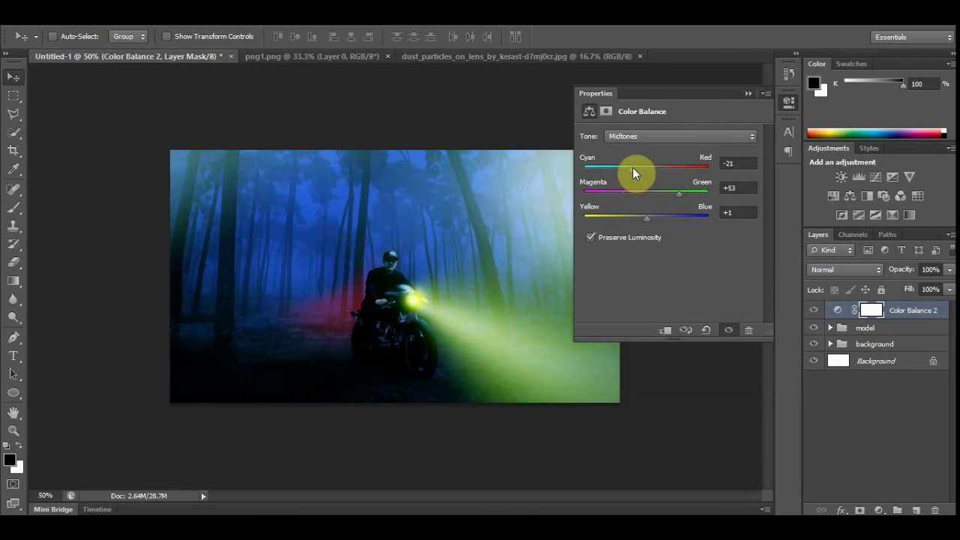
left_click(748, 93)
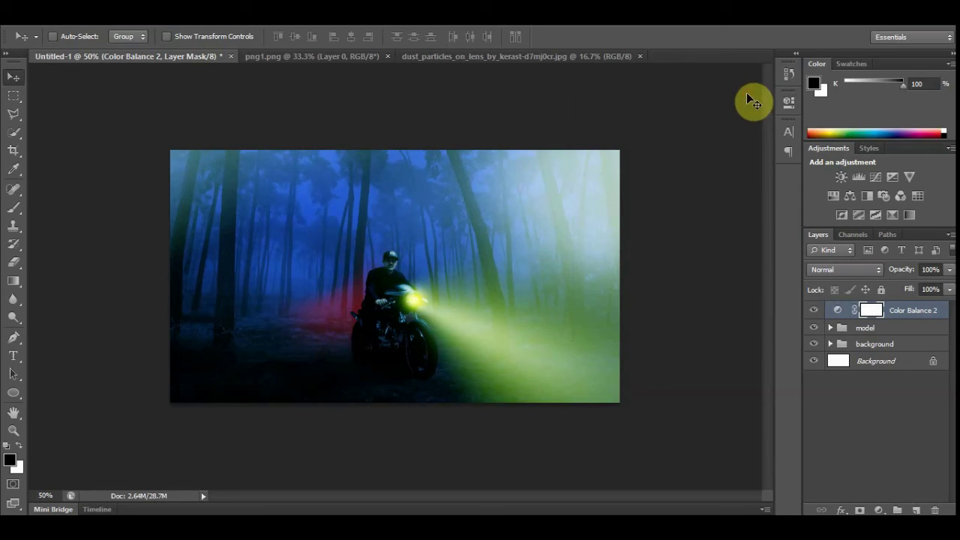
Compare the image with and without the top Color Balance adjustment by toggling its visibility.
left_click(815, 308)
left_click(815, 308)
left_click(815, 308)
left_click(815, 309)
left_click(815, 310)
left_click(815, 309)
left_click(814, 309)
left_click(814, 309)
Within the model group, set the white glow layer Ellipse 4 to Screen blend mode and its opacity to 47%.
left_click(830, 328)
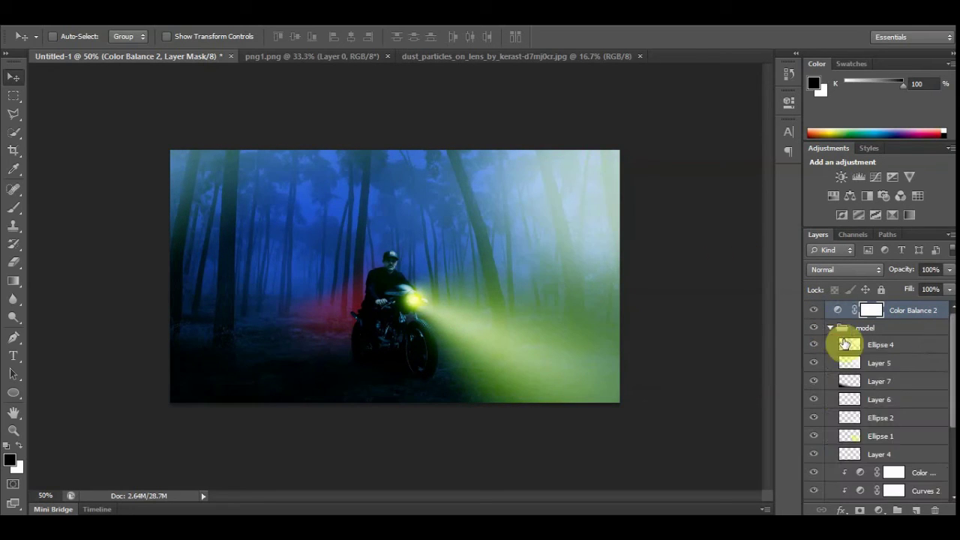
left_click(846, 344)
left_click(844, 270)
left_click(832, 129)
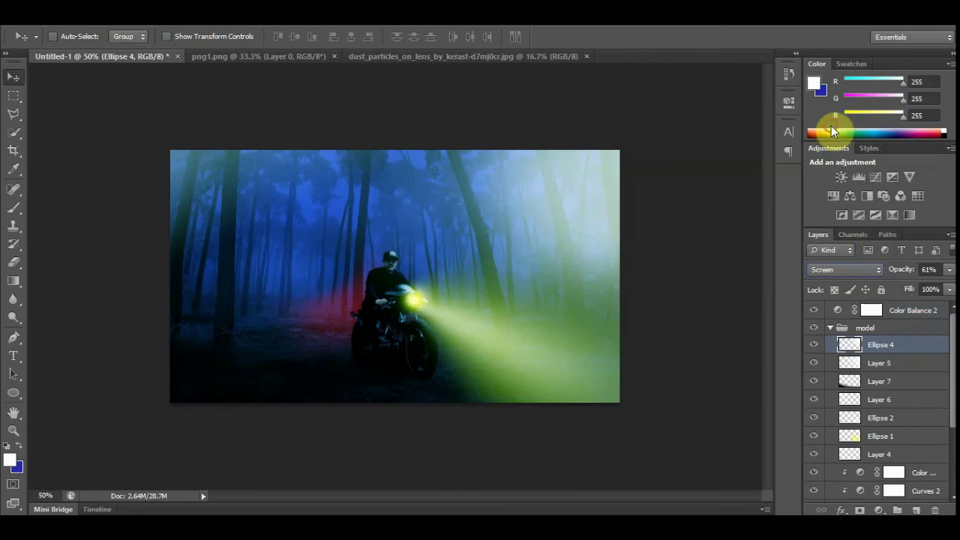
left_click_drag(919, 285, 915, 284)
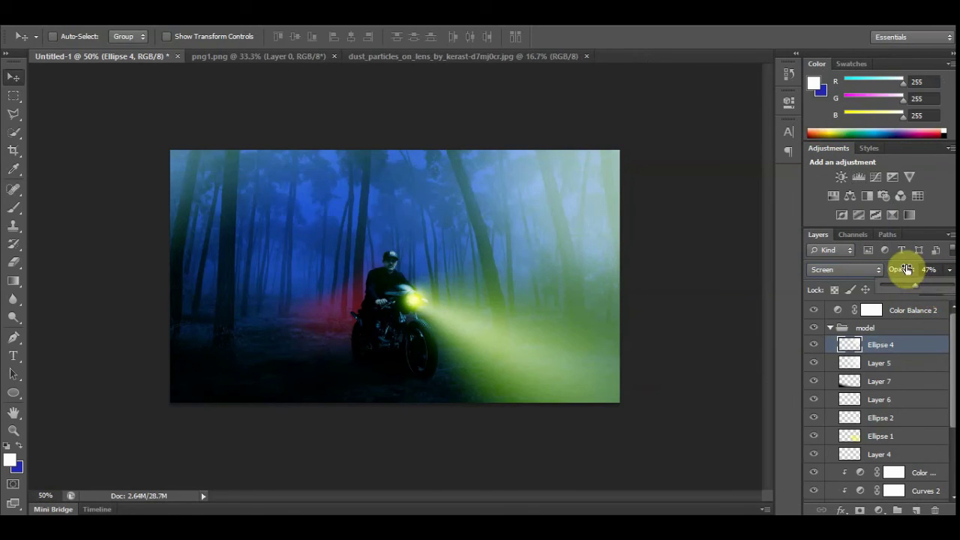
Duplicate the background layer of the dust particles image and bring the copy into the forest composite above Ellipse 4.
left_click(445, 58)
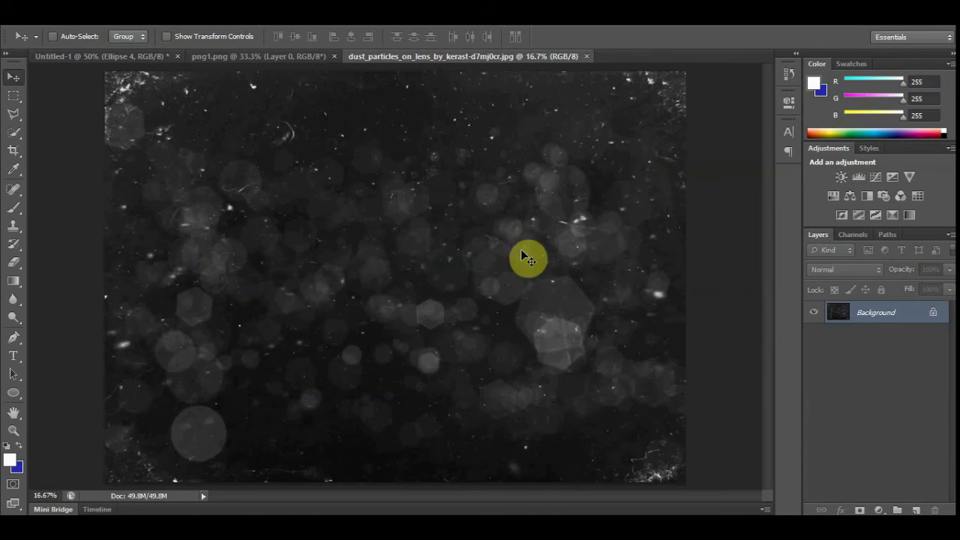
key("ctrl+j")
left_click_drag(543, 262, 421, 264)
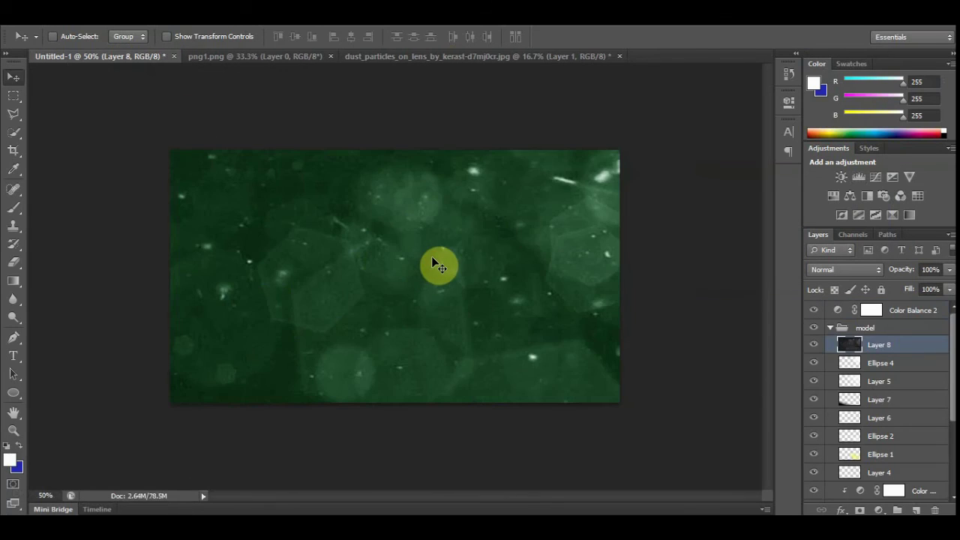
Scale the dust layer proportionally to about 50% so that it still covers the whole canvas.
key("ctrl+minus")
key("ctrl+minus")
key("ctrl+minus")
key("ctrl+minus")
key("ctrl+minus")
key("ctrl+t")
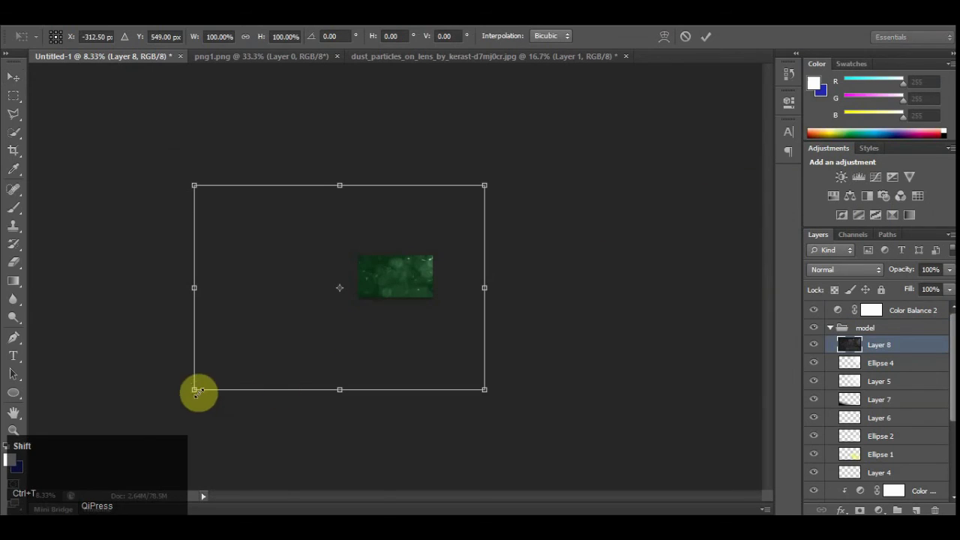
left_click_drag(196, 391, 341, 326)
left_click_drag(322, 187, 335, 213)
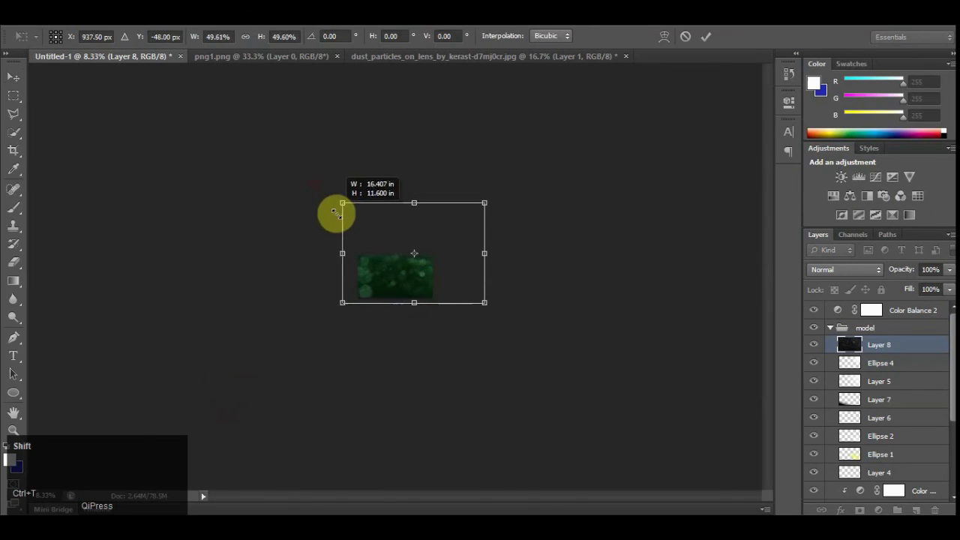
key("Return")
key("ctrl+equal")
key("ctrl+equal")
key("ctrl+equal")
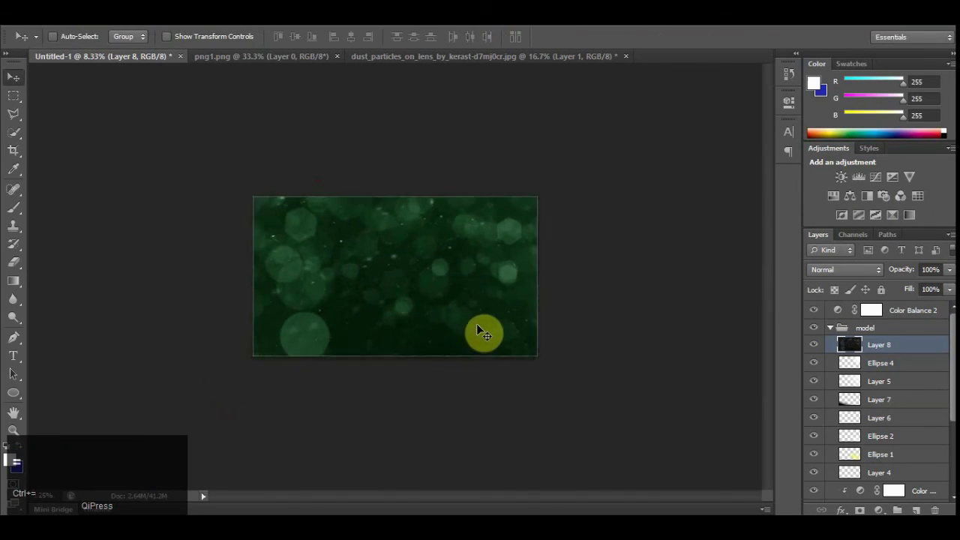
Set the dust layer to Screen blend mode and shift its particles over the forest scene.
left_click(847, 269)
left_click(832, 117)
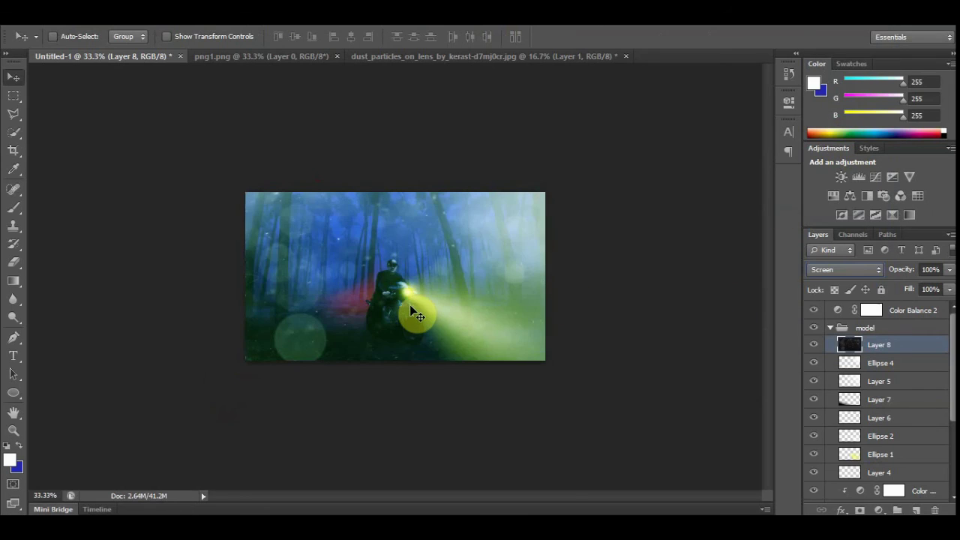
left_click_drag(410, 308, 441, 310)
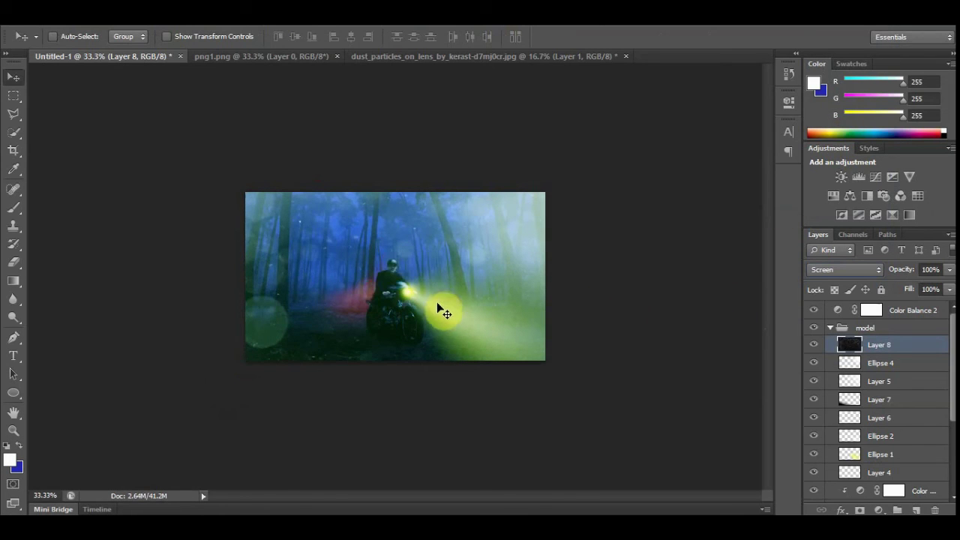
Set the dust layer's opacity to 47%.
left_click(950, 274)
left_click(925, 288)
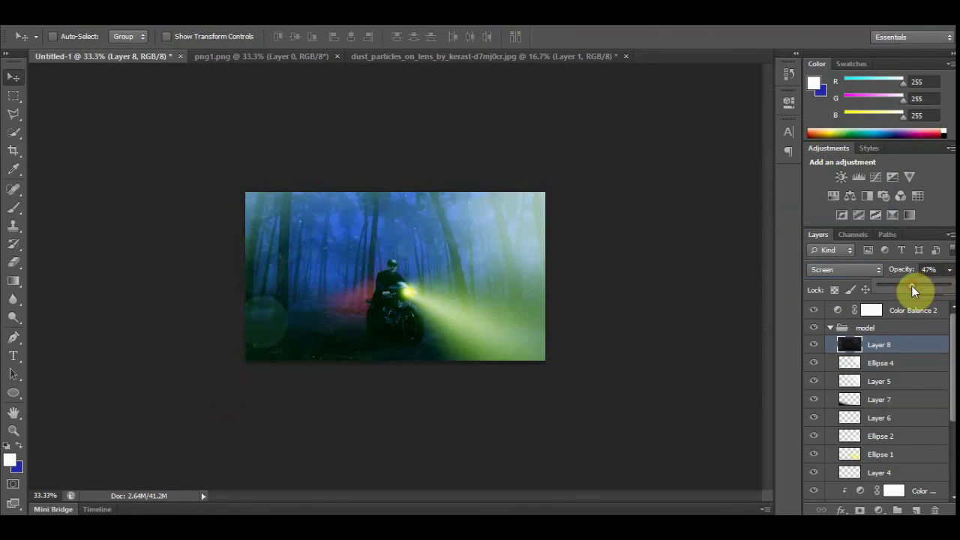
key("ctrl+equal")
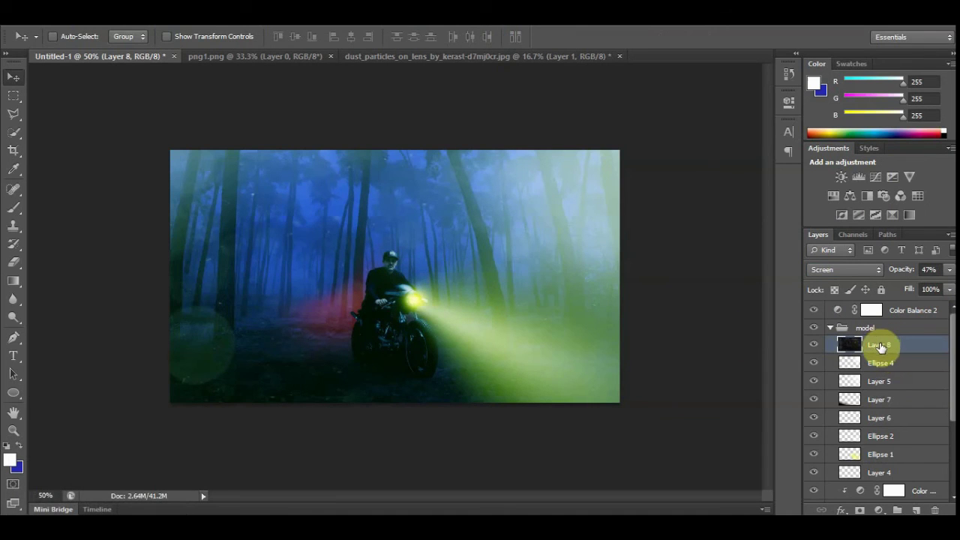
Move the dust layer above Color Balance 2, collapse the model group and shift the particles down toward the lower edge of the image.
left_click_drag(880, 347, 884, 305)
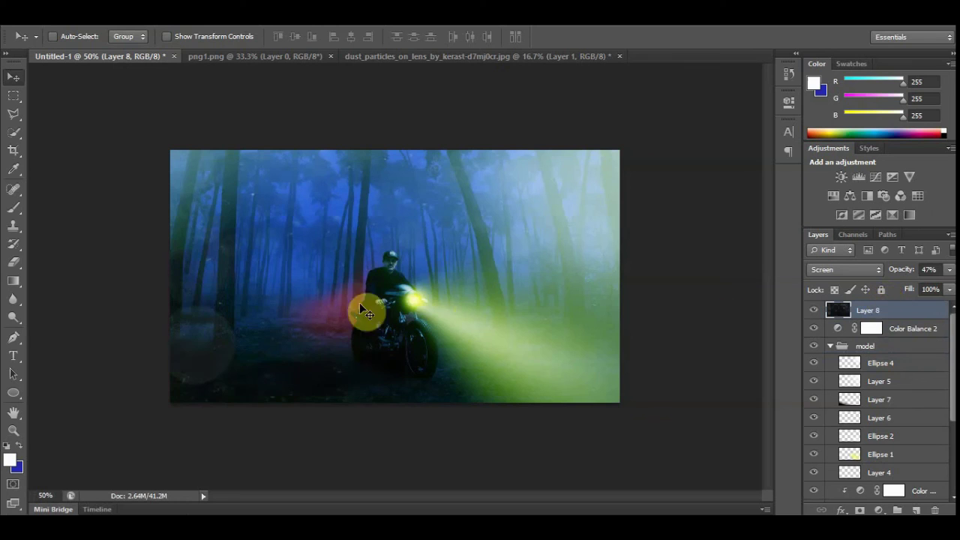
left_click(830, 346)
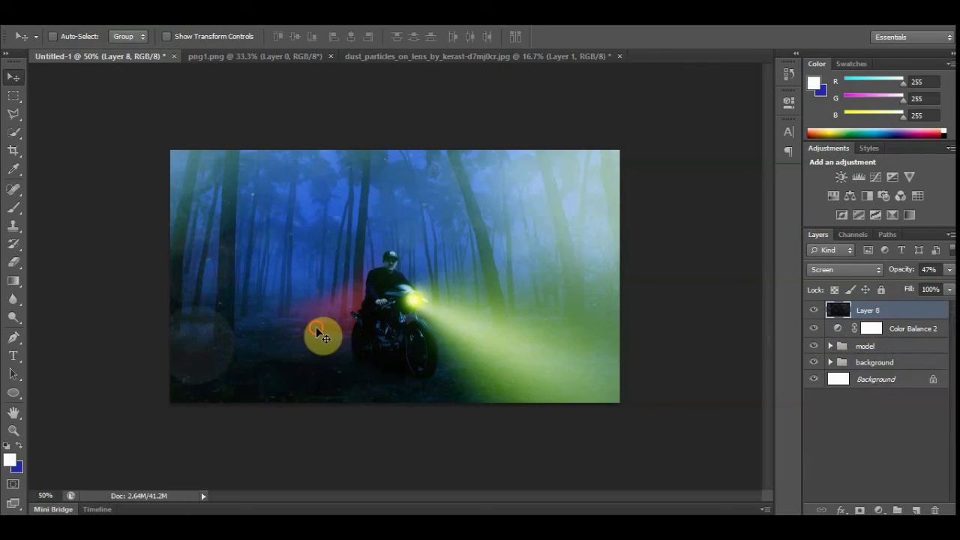
left_click_drag(317, 331, 371, 381)
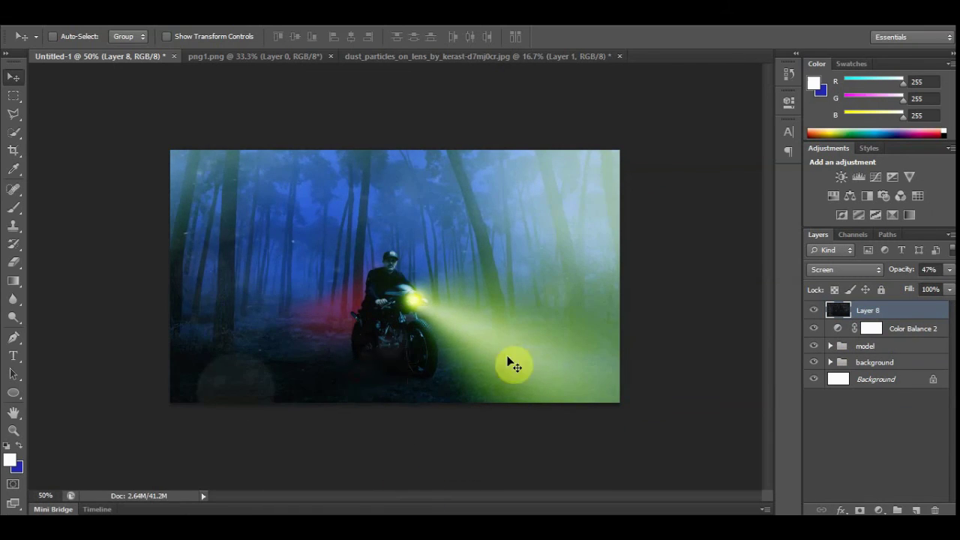
Add a layer mask to the dust layer.
left_click(860, 511)
key("ctrl+equal")
key("ctrl+equal")
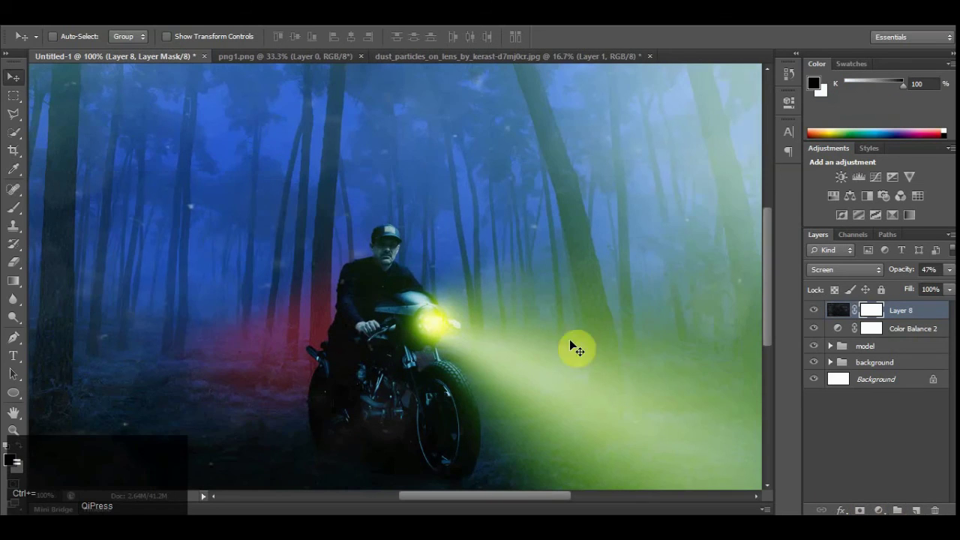
Try masking the dust off the rider and motorcycle with a black brush at 100% opacity, and undo the painting.
left_click(14, 208)
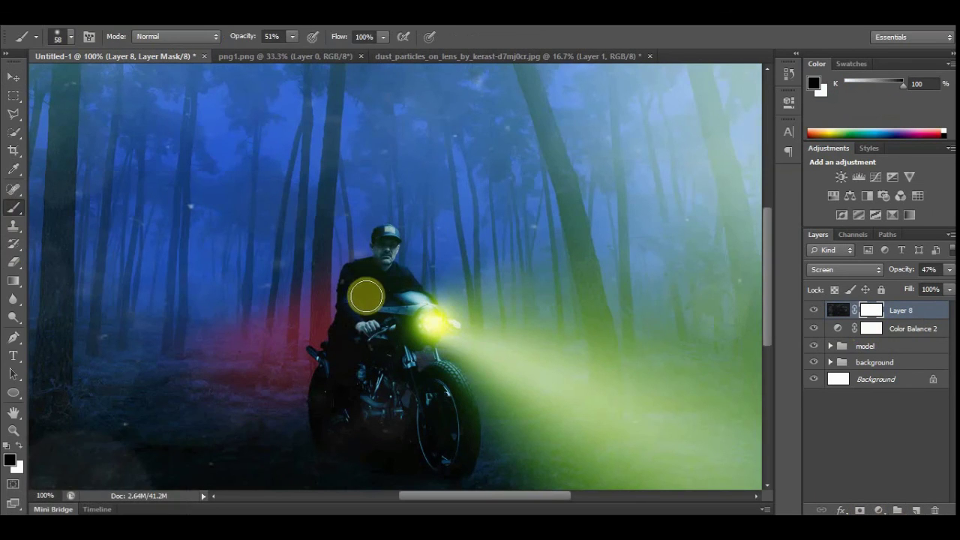
left_click_drag(303, 53, 330, 53)
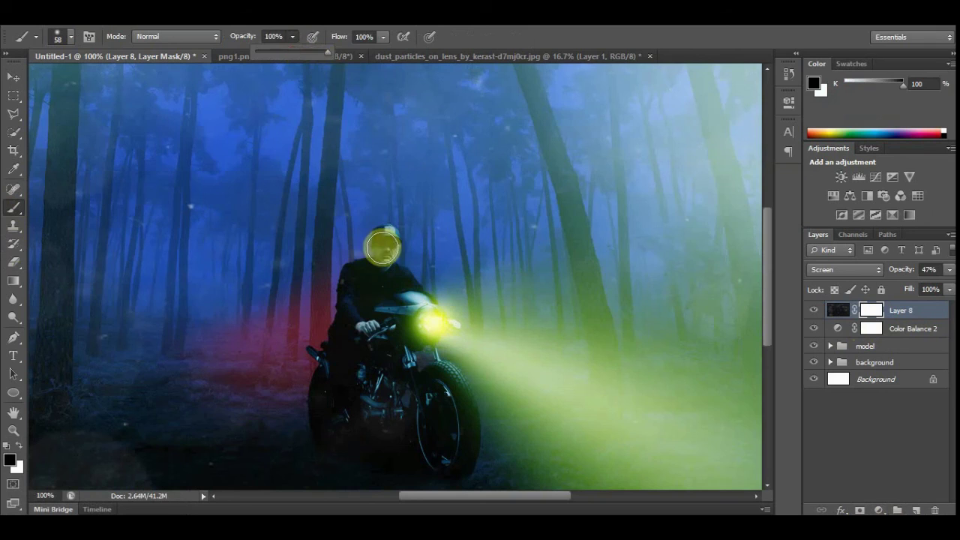
mouse_move(356, 328)
left_mouse_down()
mouse_move(384, 390)
mouse_move(378, 412)
mouse_move(347, 423)
mouse_move(329, 413)
mouse_move(355, 367)
mouse_move(379, 417)
mouse_move(390, 372)
mouse_move(393, 388)
mouse_move(344, 354)
mouse_move(327, 379)
mouse_move(346, 410)
mouse_move(364, 295)
mouse_move(397, 331)
mouse_move(526, 321)
left_mouse_up()
key("ctrl+minus")
key("ctrl+z")
Set the dust layer's opacity to 49% and reposition its particles across the forest scene.
left_click(950, 270)
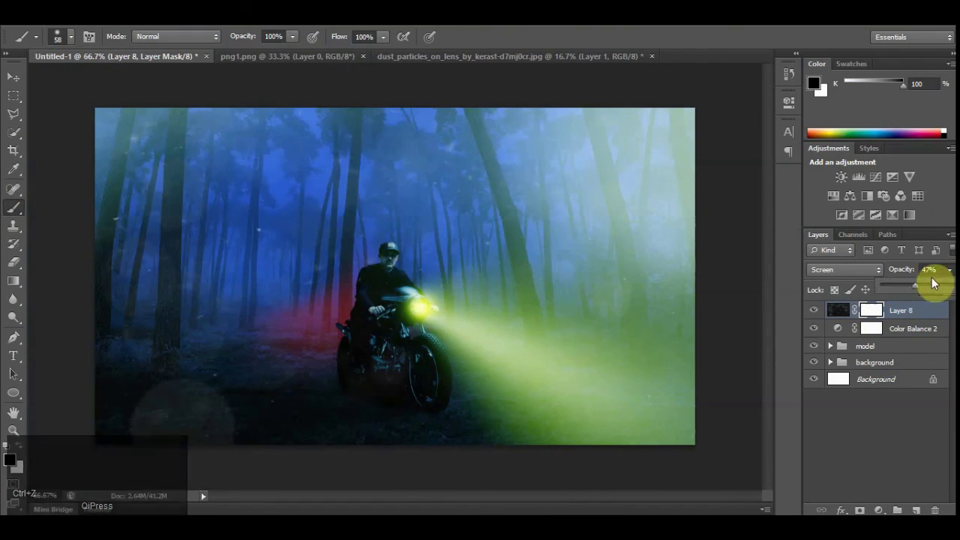
left_click_drag(916, 290, 908, 291)
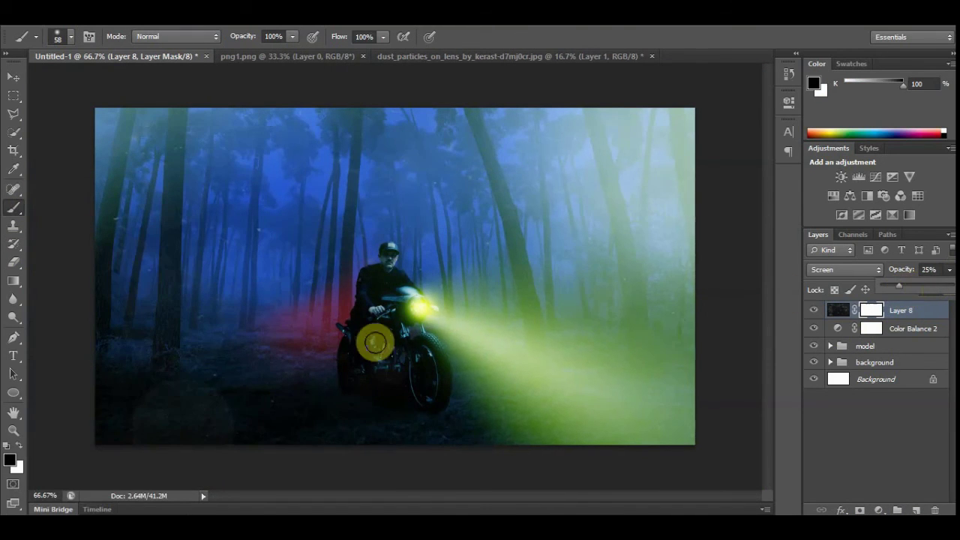
key("v")
mouse_move(327, 278)
left_mouse_down()
mouse_move(278, 300)
mouse_move(159, 328)
mouse_move(158, 259)
mouse_move(158, 270)
mouse_move(507, 278)
left_mouse_up()
left_click_drag(917, 284, 916, 285)
left_click_drag(459, 302, 469, 310)
key("ctrl+minus")
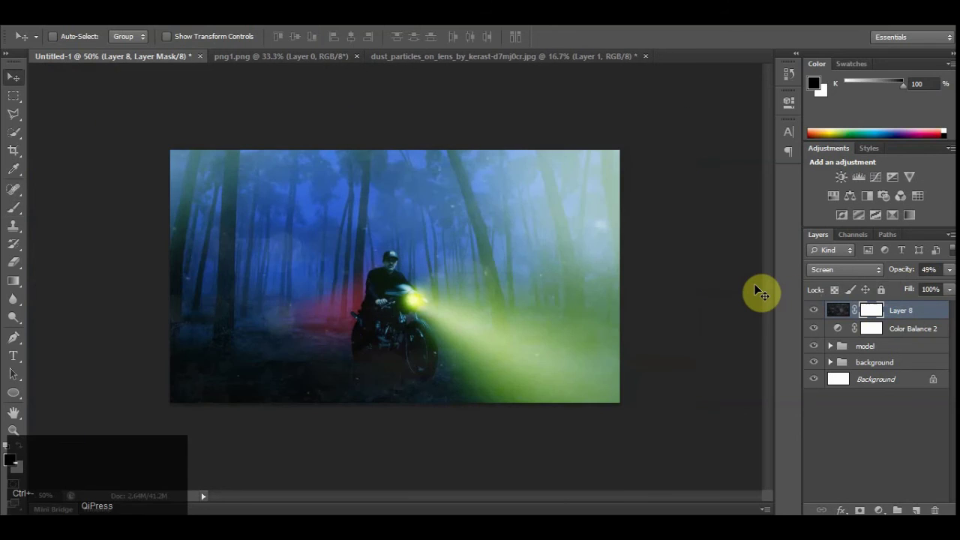